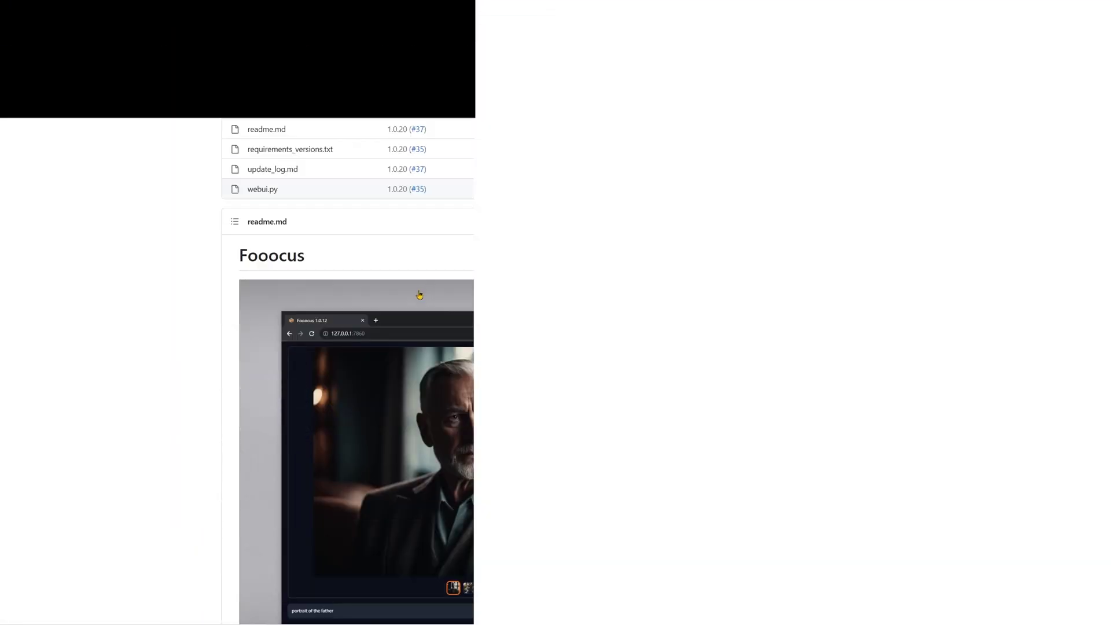
pyautogui.scroll(3, 395, 273)
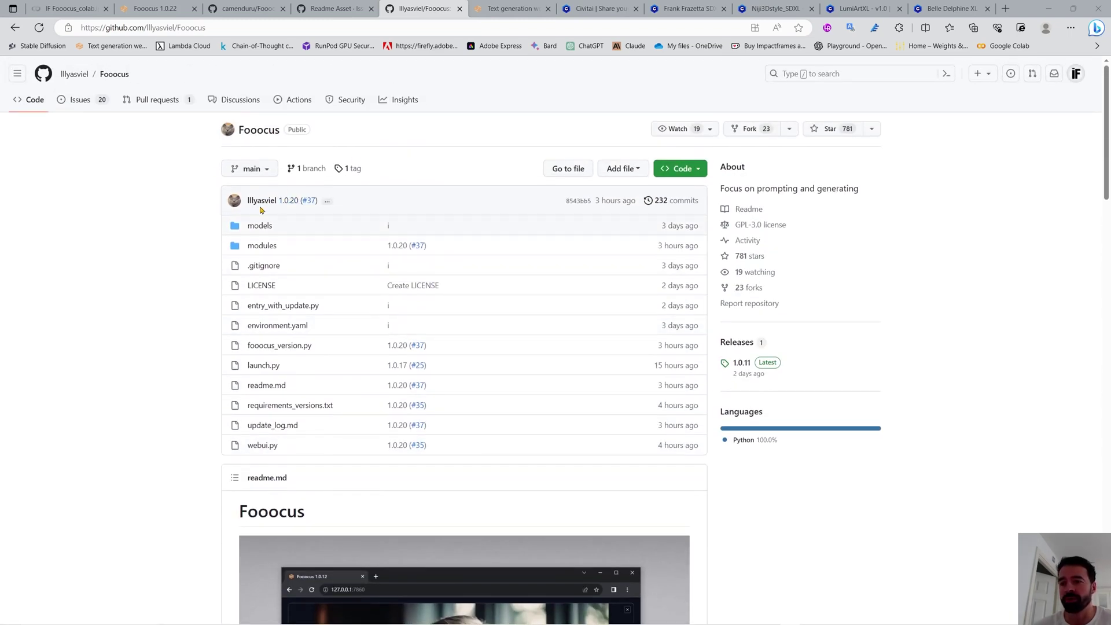
pyautogui.scroll(-2, 389, 243)
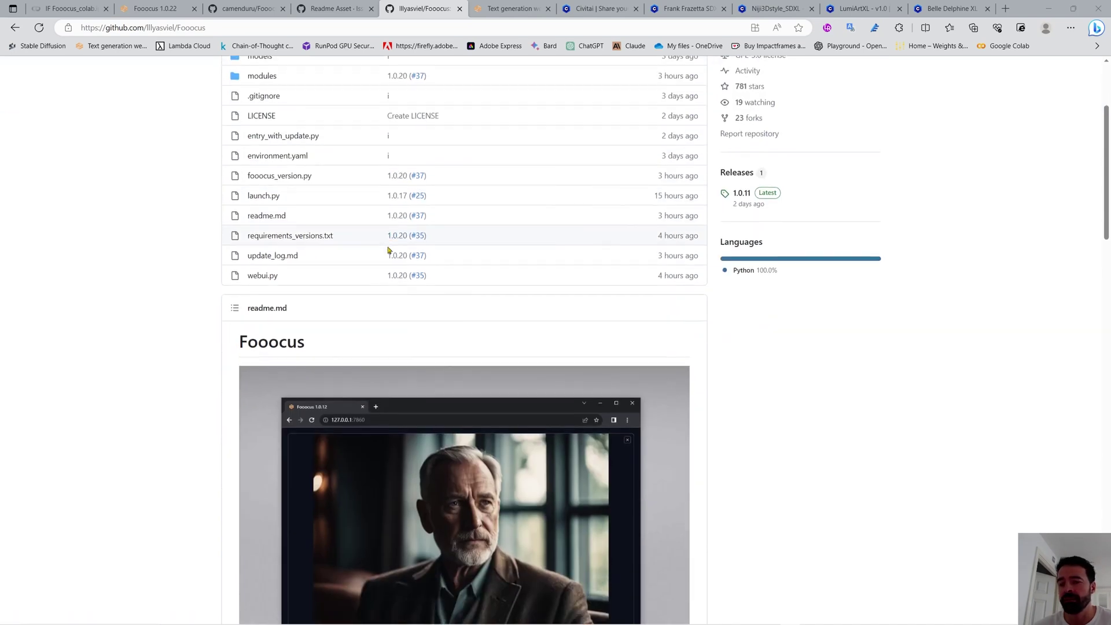
pyautogui.scroll(-2, 392, 338)
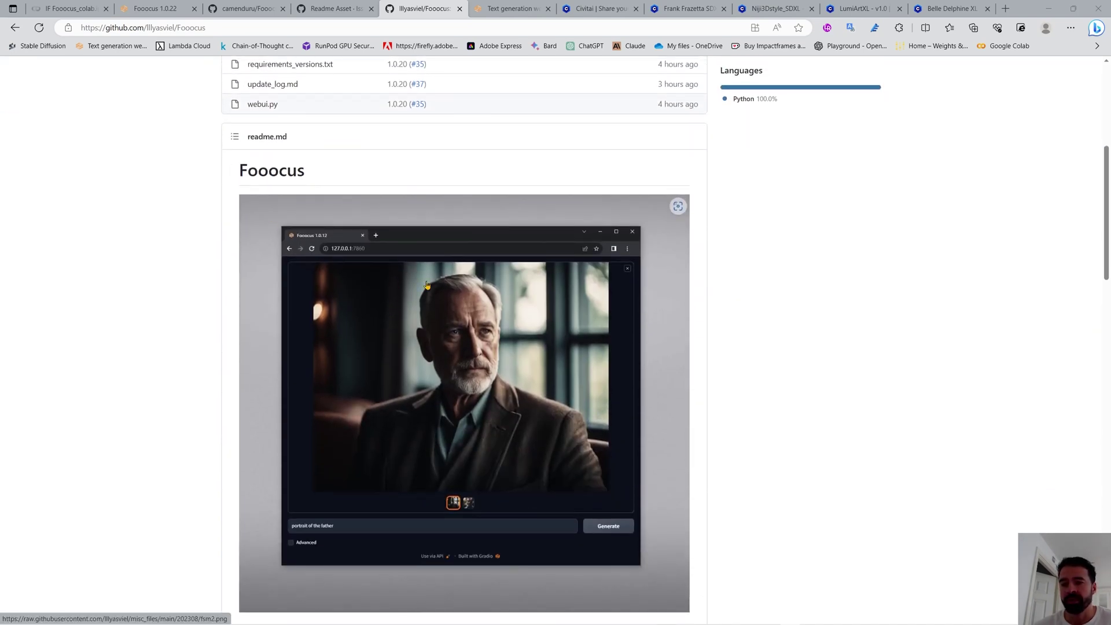
pyautogui.scroll(-3, 441, 294)
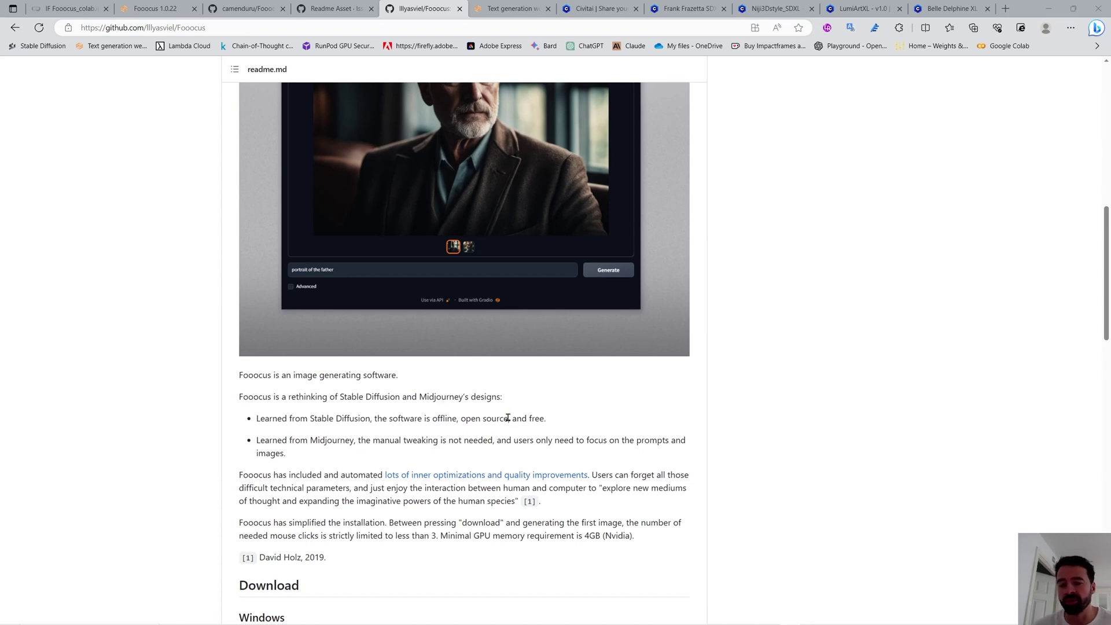
pyautogui.scroll(1, 507, 417)
pyautogui.scroll(2, 508, 421)
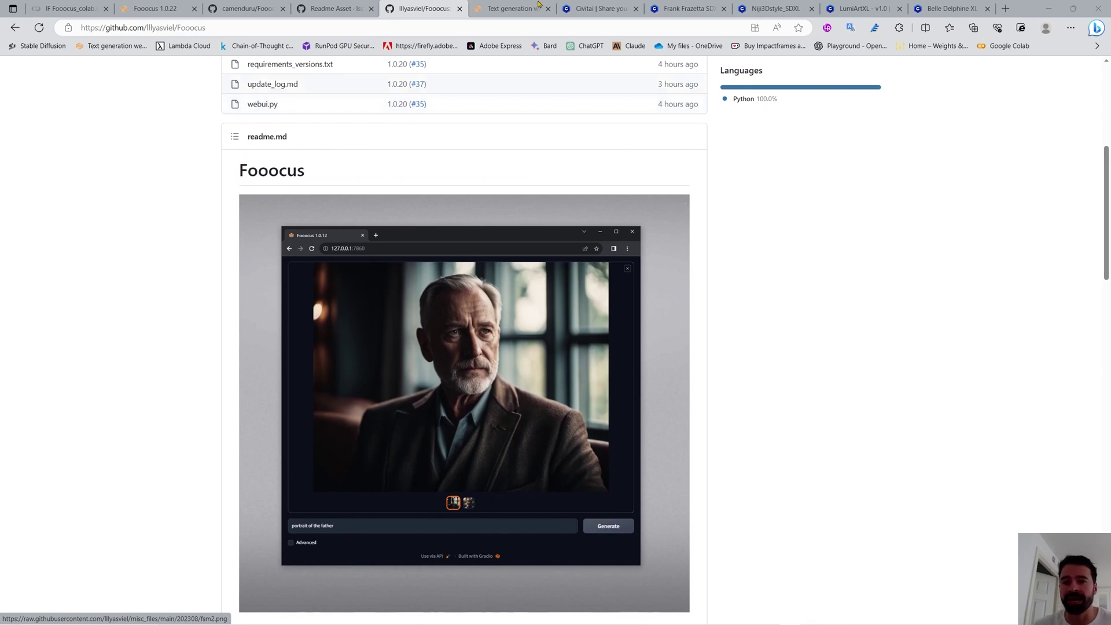
# Pass through the prompt-generator chat to the Fooocus 1.0.22 tab with the graveyard image.
pyautogui.click(498, 11)
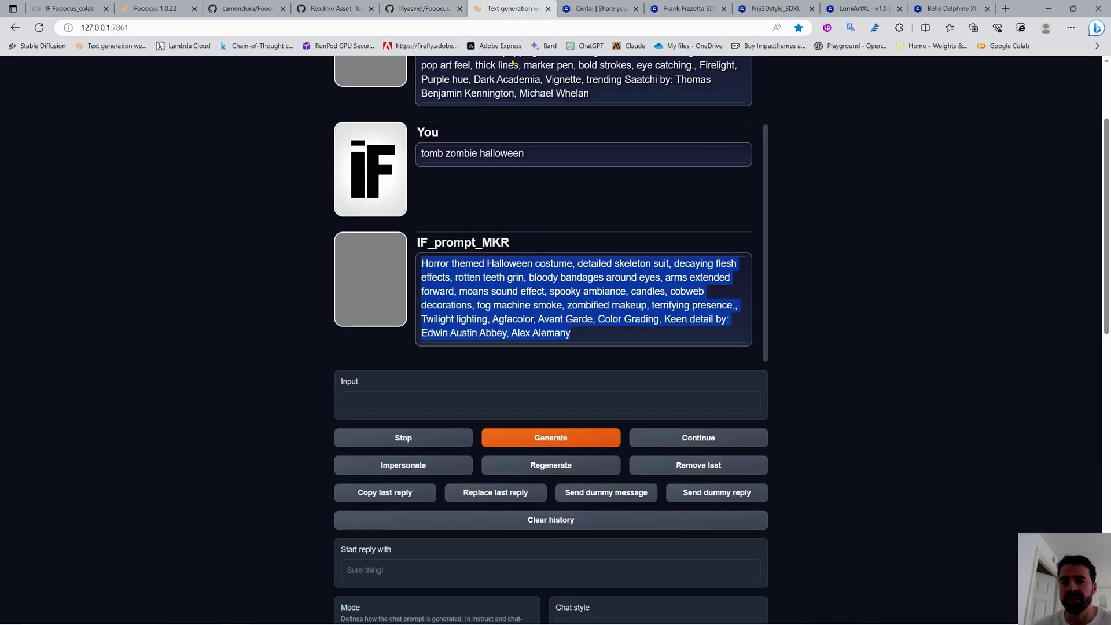
pyautogui.click(156, 8)
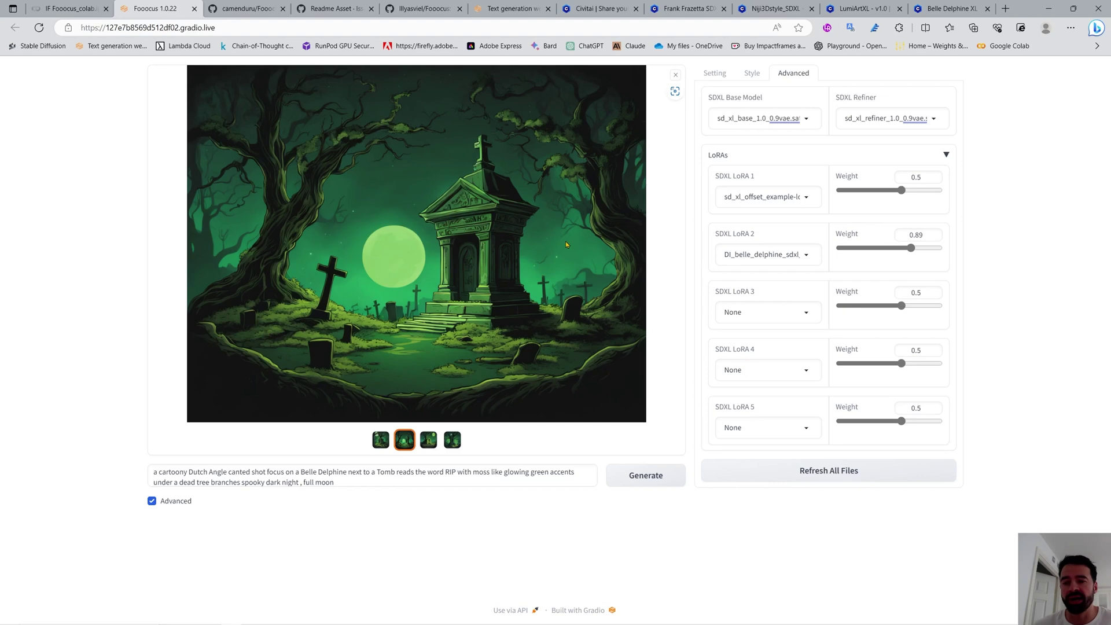
# Switch to the IF Fooocus_colab notebook showing the running launch log.
pyautogui.click(71, 11)
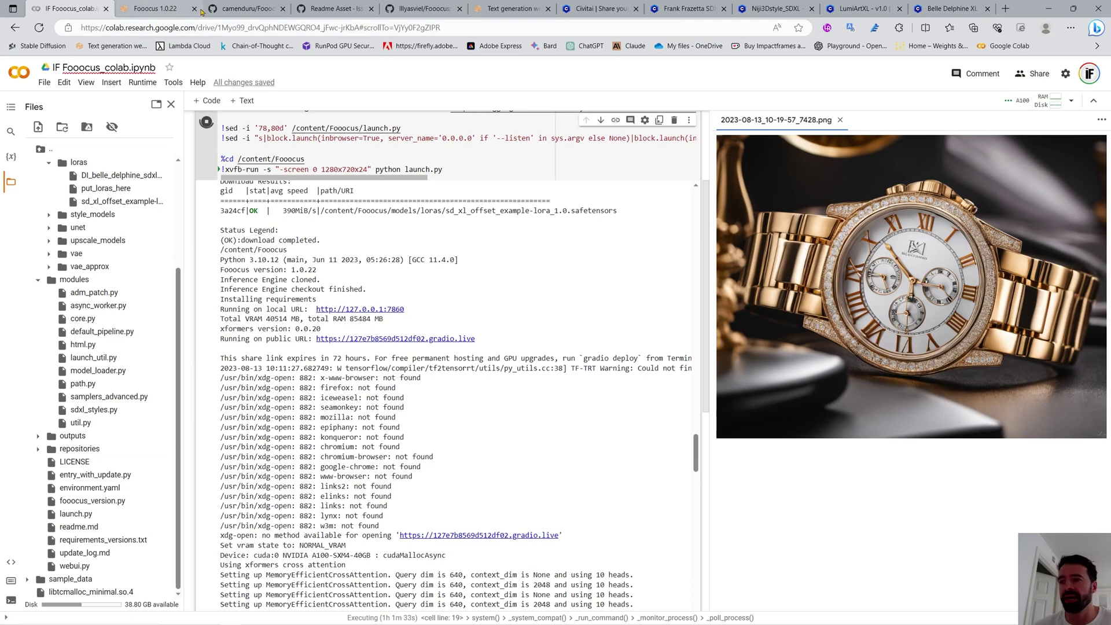
# Return to the Fooocus 1.0.22 tab showing the green graveyard tomb image.
pyautogui.click(154, 9)
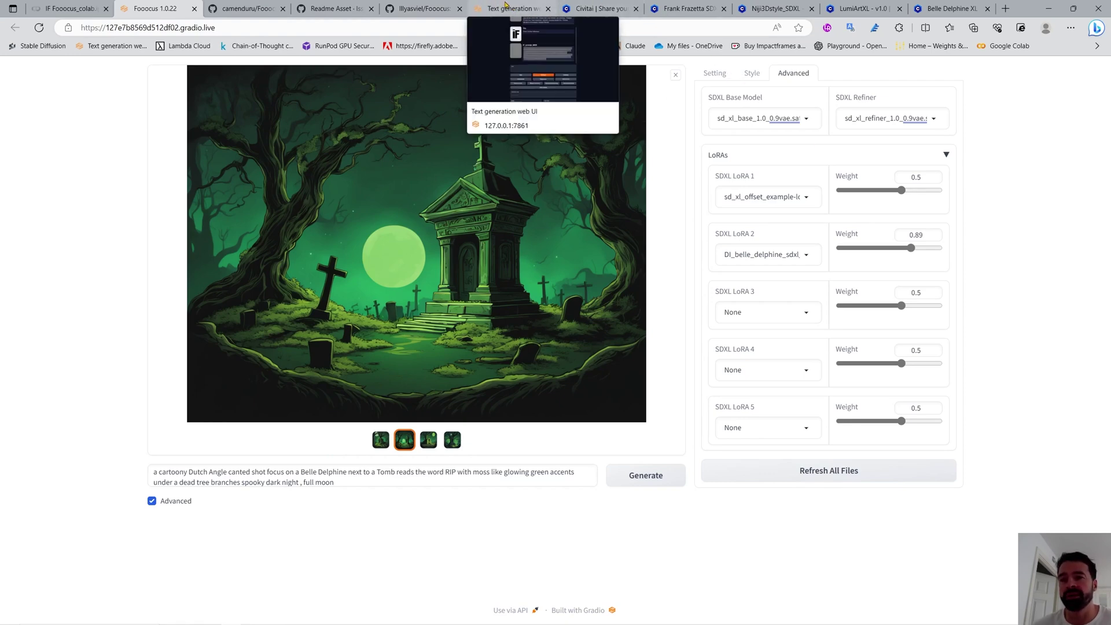
# Open the Fooocus-colab readme, then the issue with sample style images.
pyautogui.click(252, 7)
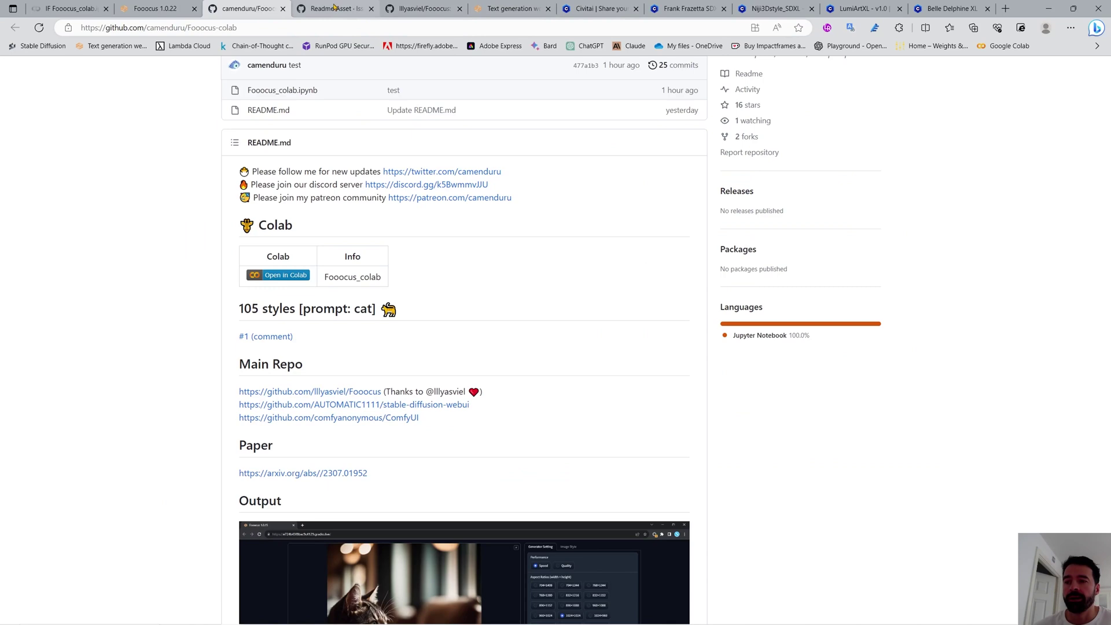
pyautogui.scroll(2, 449, 325)
pyautogui.scroll(-3, 452, 303)
pyautogui.scroll(-3, 453, 296)
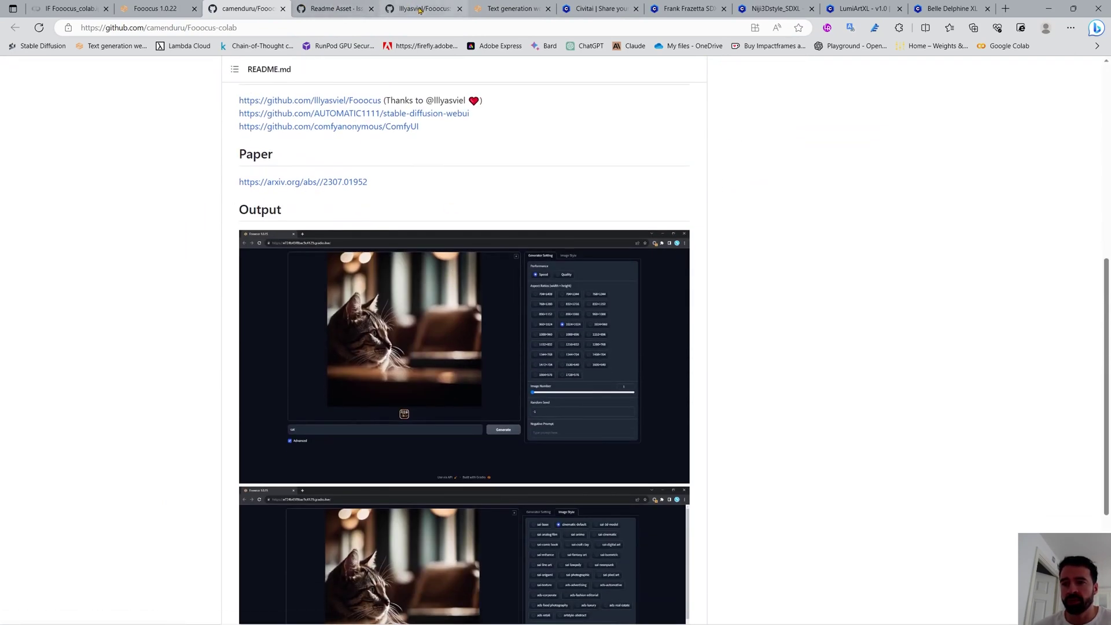
pyautogui.click(351, 9)
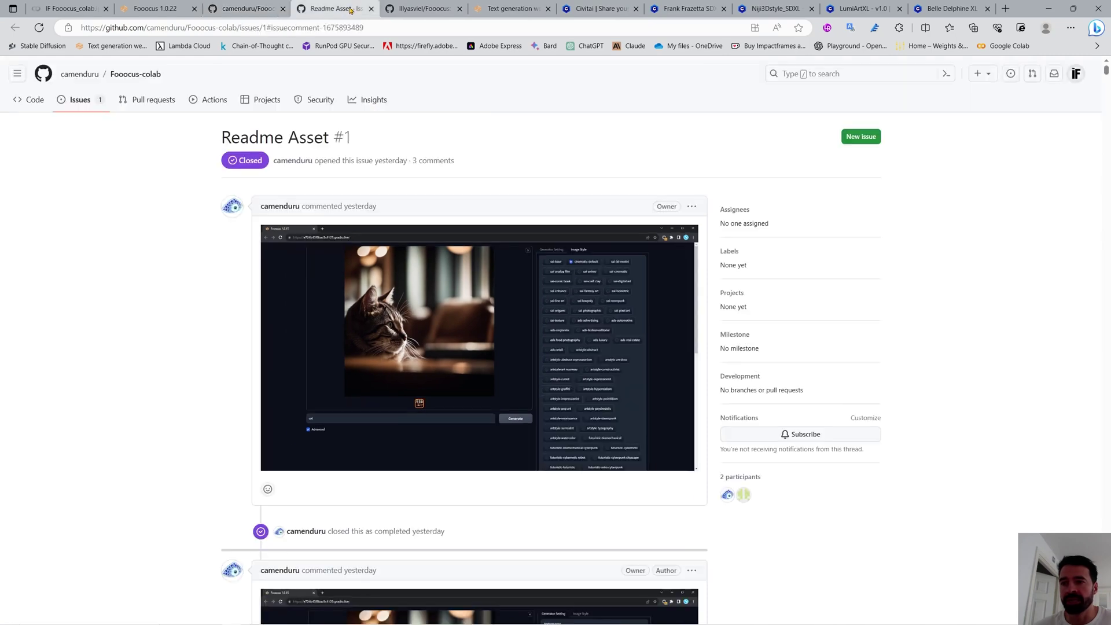
pyautogui.scroll(-4, 431, 317)
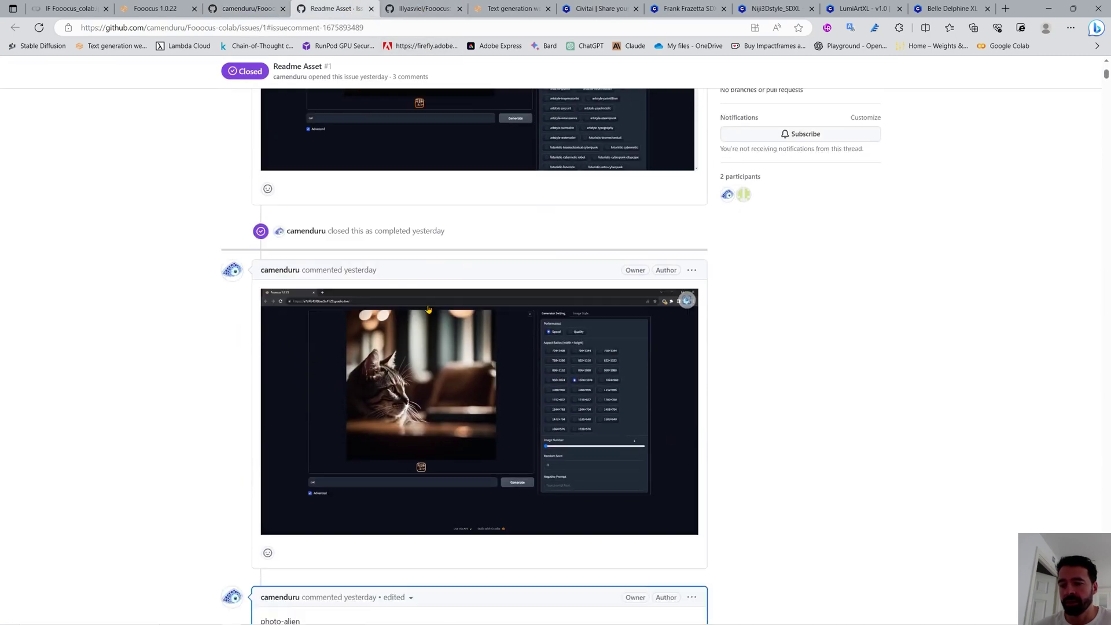
pyautogui.scroll(-5, 431, 319)
pyautogui.scroll(-2, 431, 317)
pyautogui.scroll(-2, 821, 367)
pyautogui.scroll(-3, 784, 368)
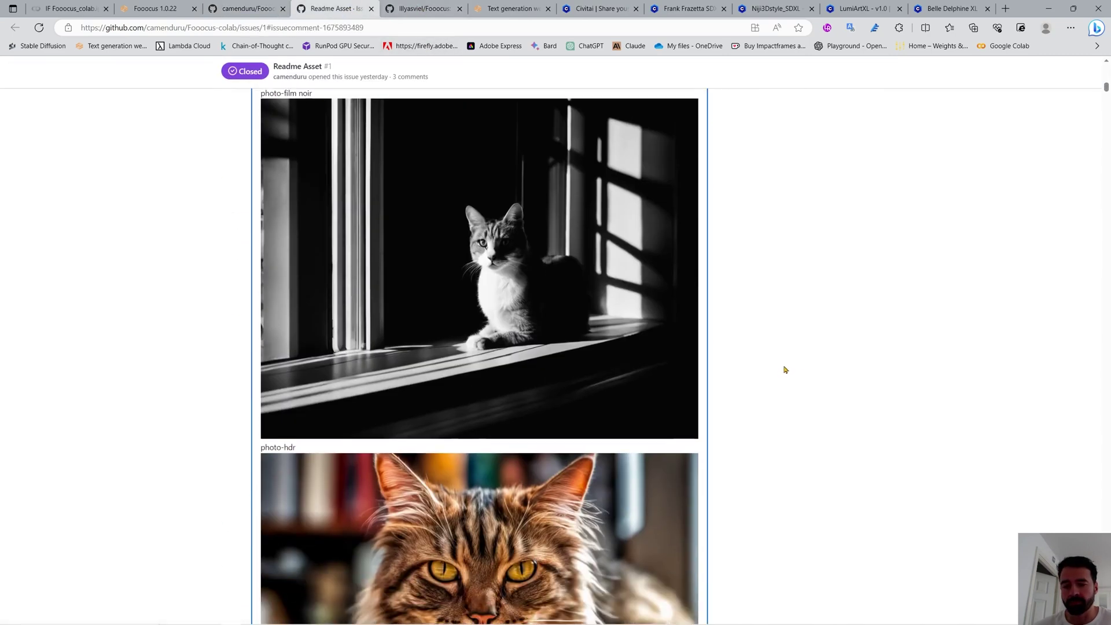
pyautogui.scroll(-3, 779, 364)
pyautogui.scroll(3, 772, 362)
pyautogui.scroll(2, 434, 231)
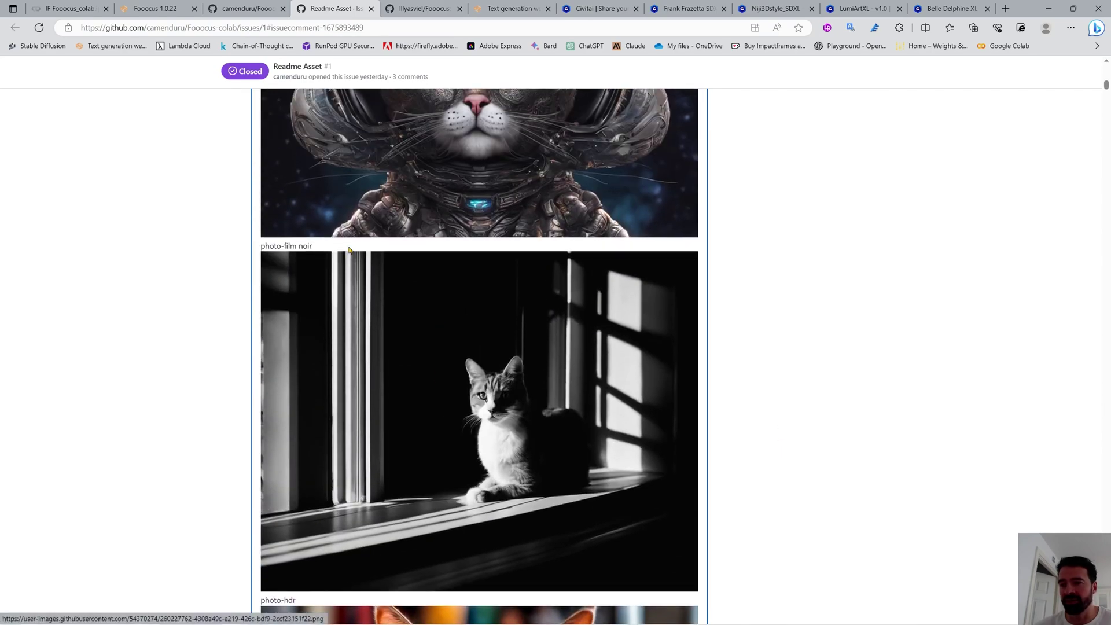
pyautogui.scroll(-3, 354, 264)
pyautogui.scroll(-2, 399, 287)
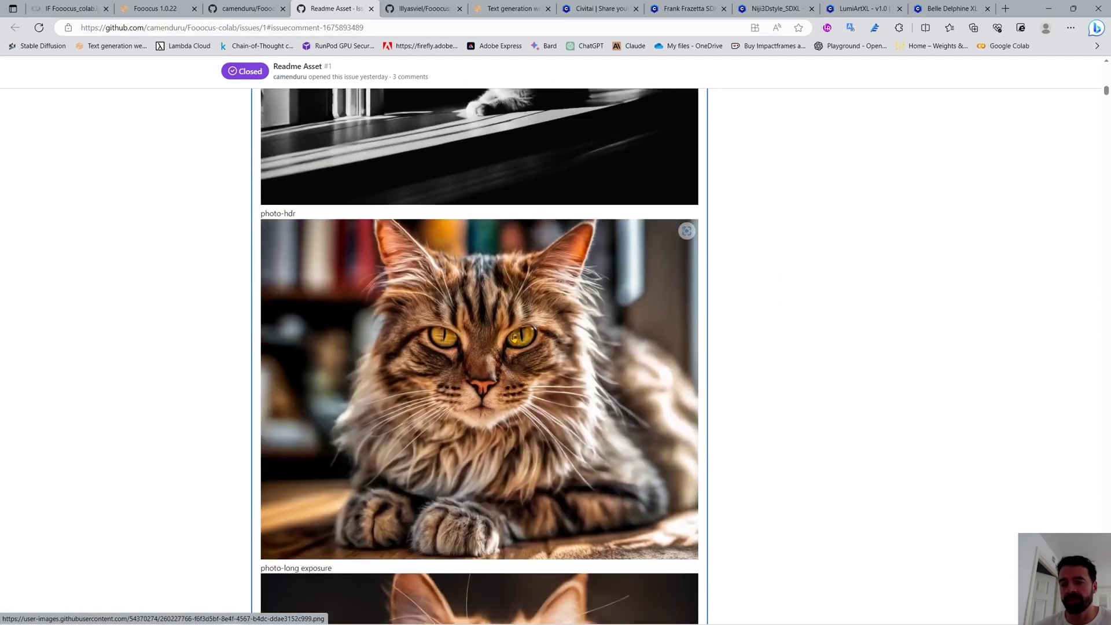
pyautogui.scroll(-5, 460, 308)
pyautogui.scroll(-5, 506, 331)
pyautogui.scroll(-3, 506, 331)
pyautogui.scroll(-4, 504, 330)
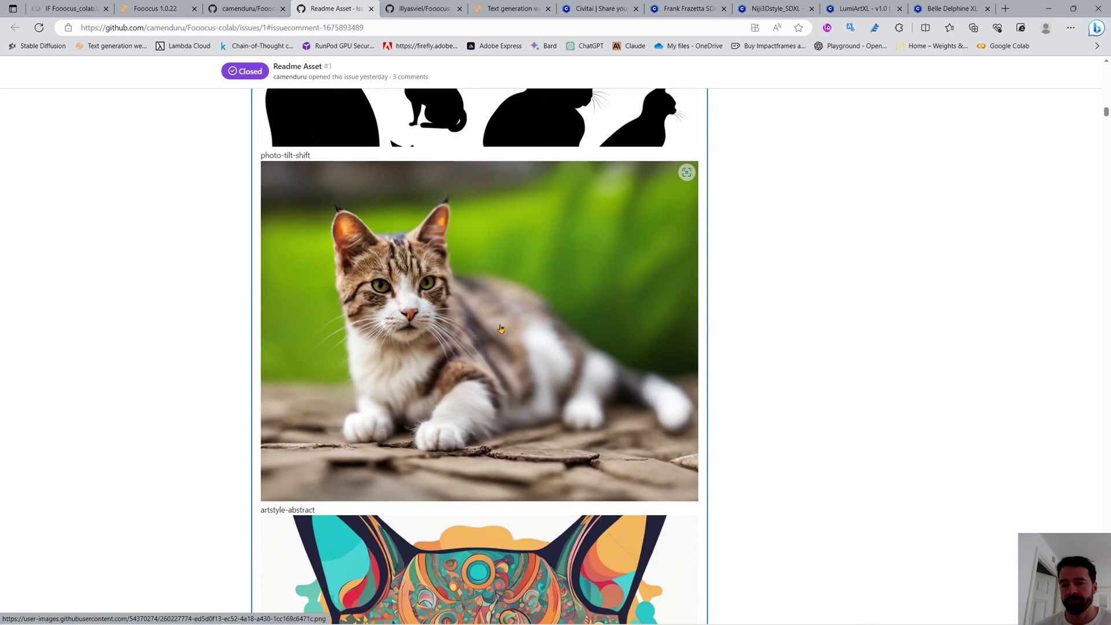
pyautogui.scroll(-4, 501, 329)
pyautogui.scroll(-4, 498, 328)
pyautogui.scroll(-4, 496, 328)
pyautogui.scroll(-5, 496, 329)
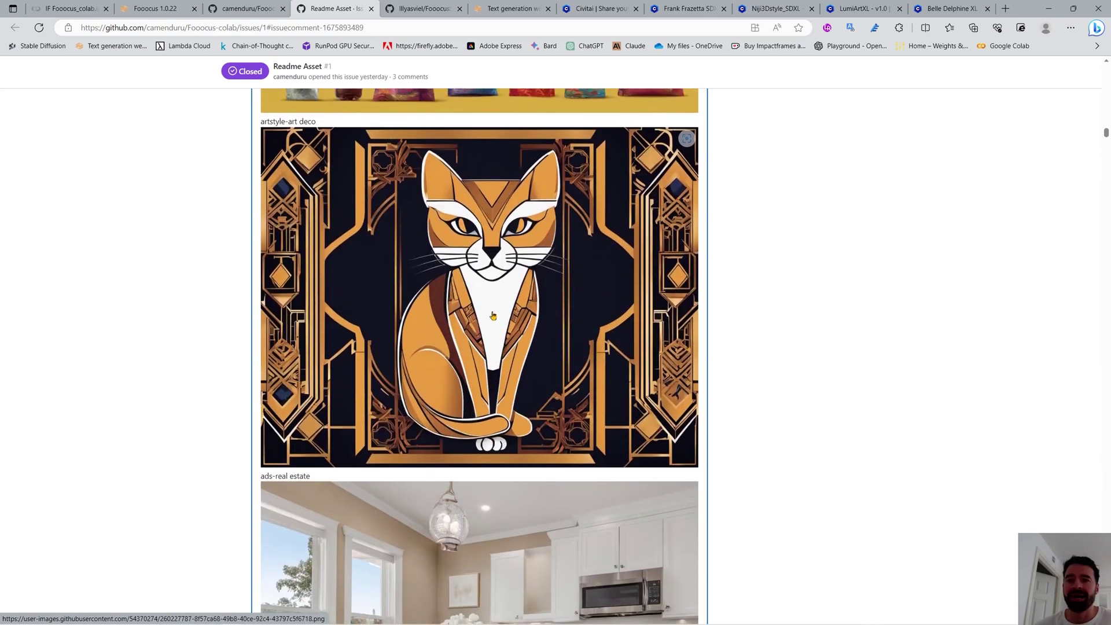
pyautogui.scroll(-5, 496, 328)
# Pass through the prompt-generator chat to the lllyasviel/Fooocus repository page.
pyautogui.click(504, 8)
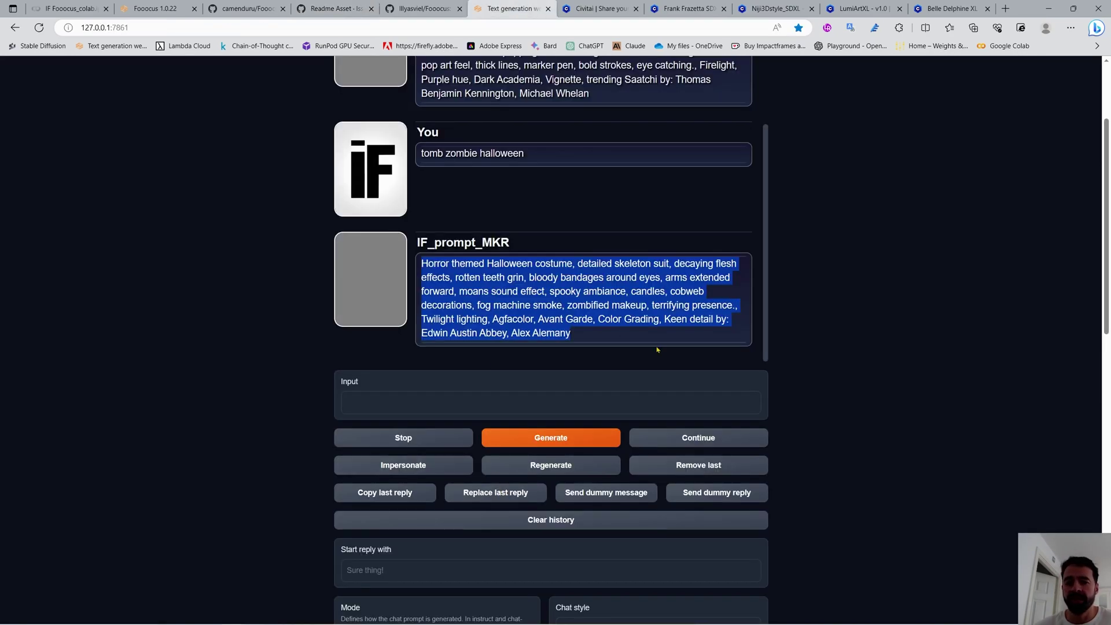
pyautogui.scroll(2, 420, 342)
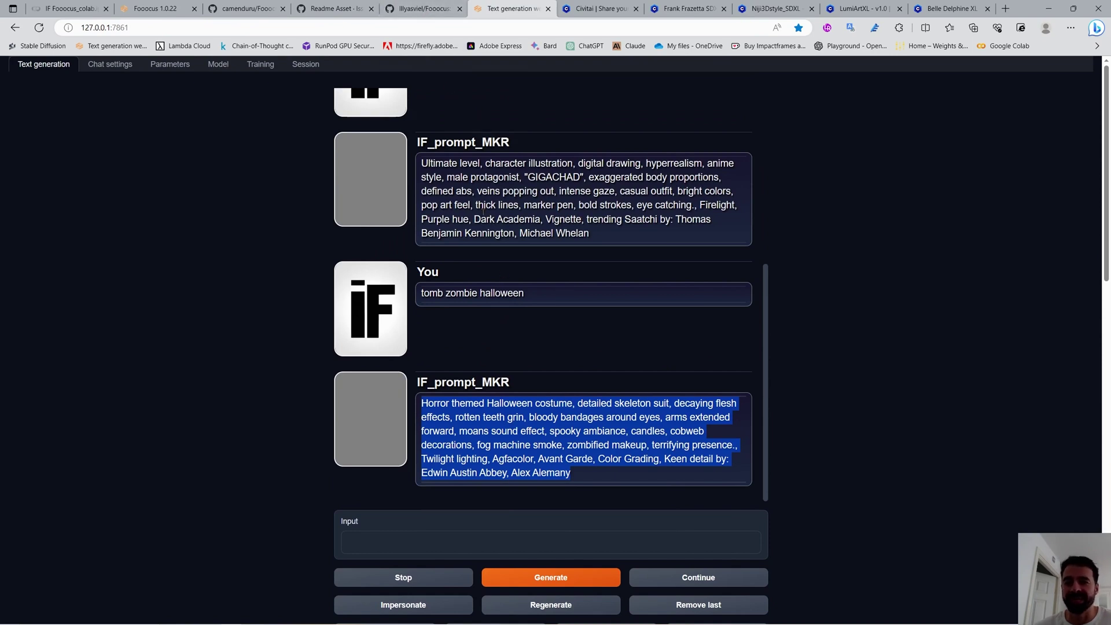
pyautogui.click(417, 8)
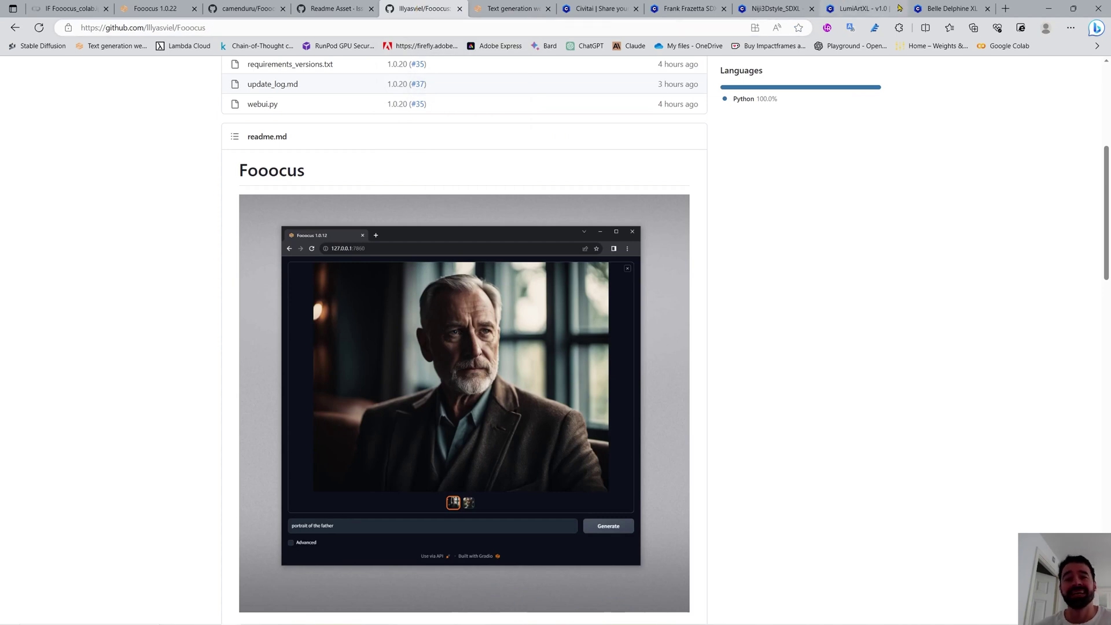
# Compare the LumiArtXL, Niji3Dstyle and Frazetta LoRA pages, then download Belle Delphine XL.
pyautogui.click(946, 9)
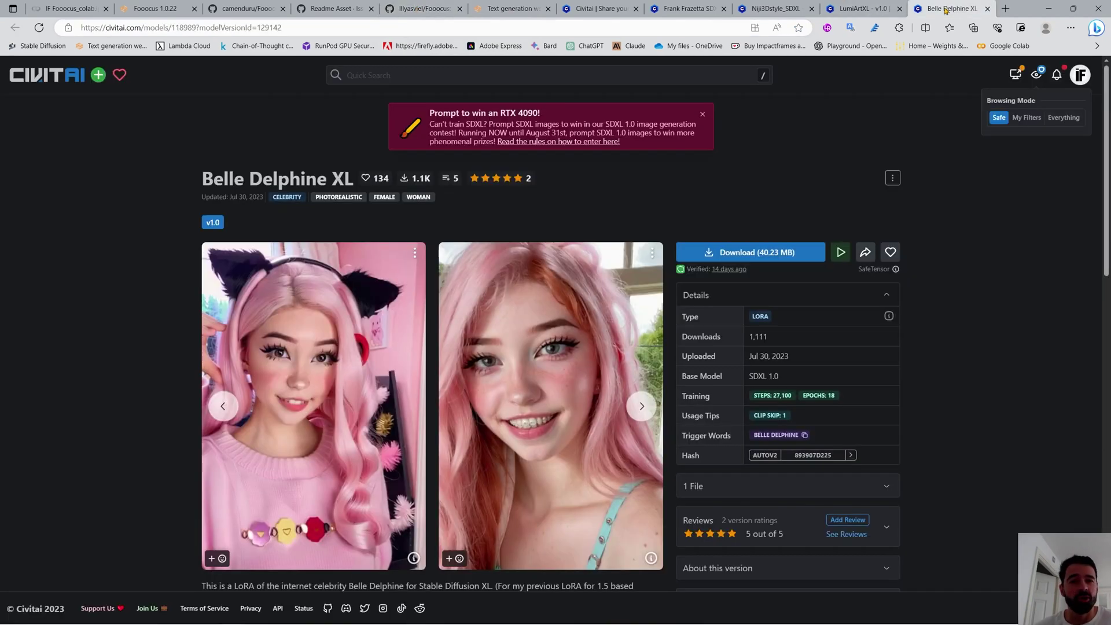
pyautogui.click(864, 10)
pyautogui.click(772, 9)
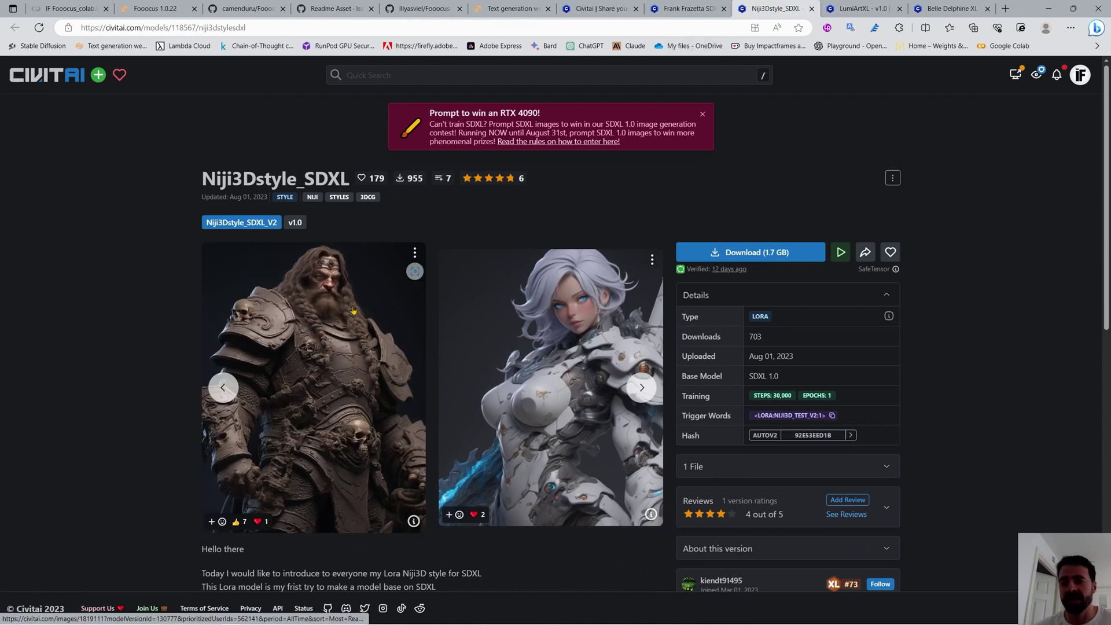
pyautogui.click(682, 7)
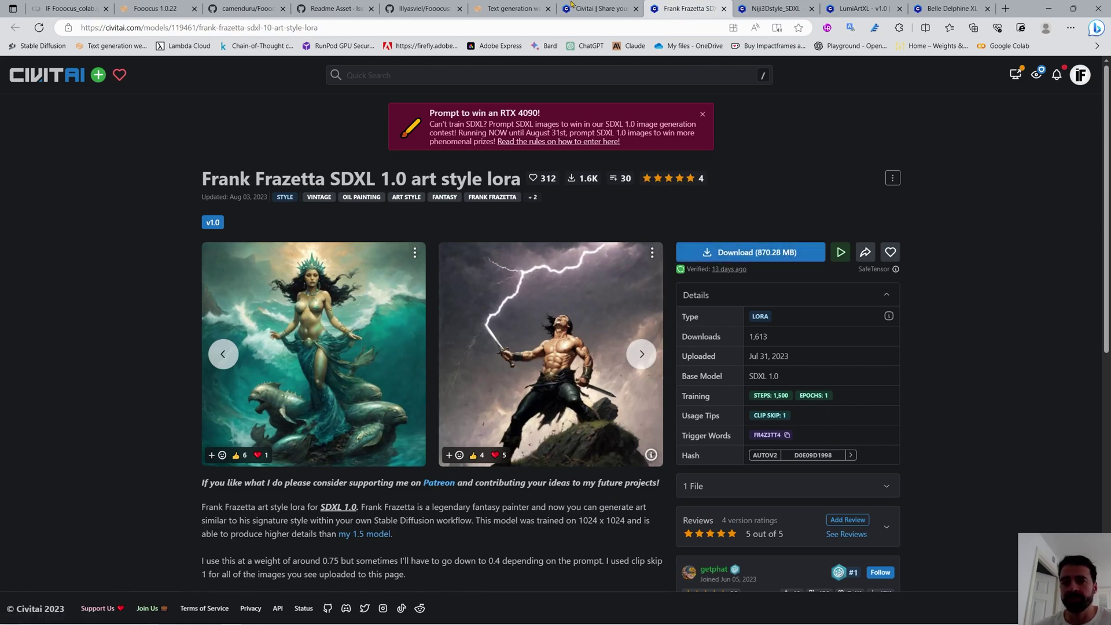
pyautogui.click(860, 8)
pyautogui.click(939, 8)
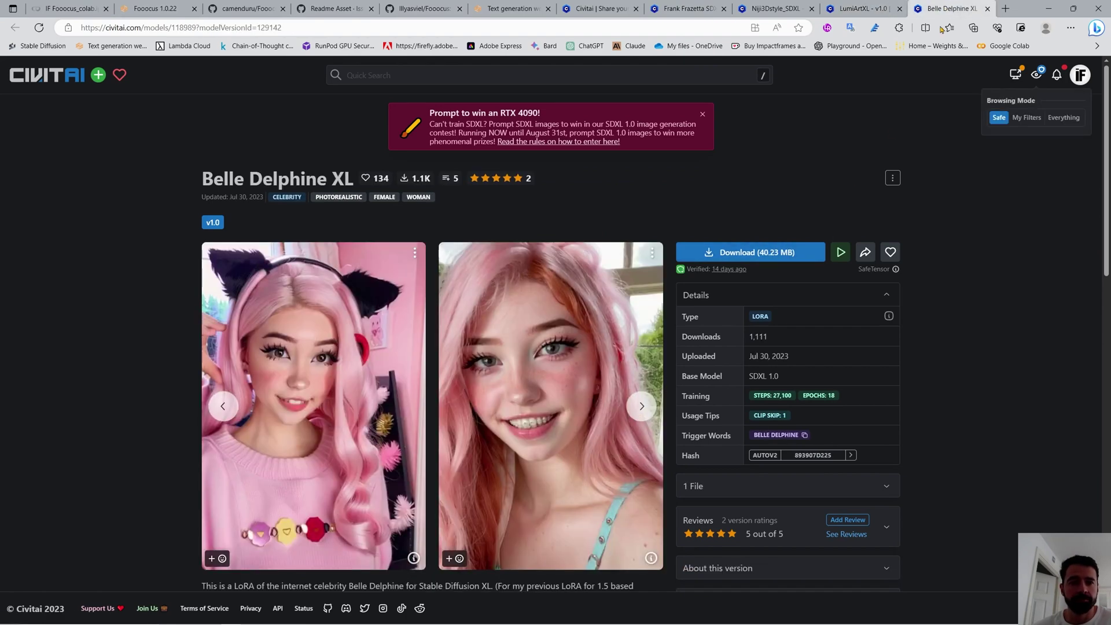
pyautogui.click(796, 253)
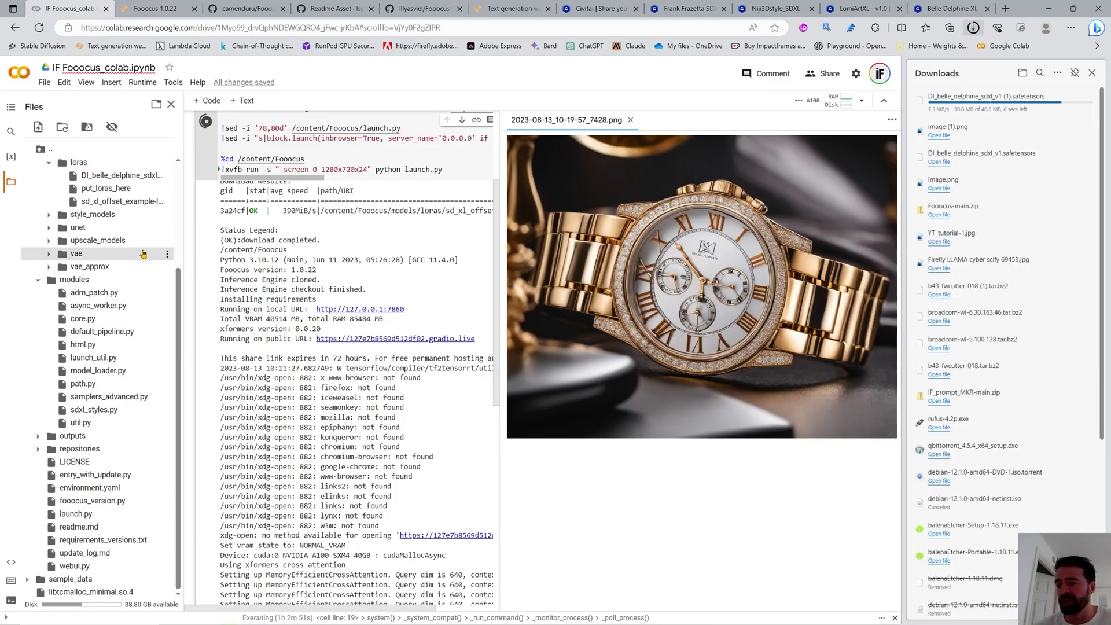
# Start uploading the Belle Delphine safetensors to the loras folder, cancel it, and return to Fooocus.
pyautogui.click(163, 164)
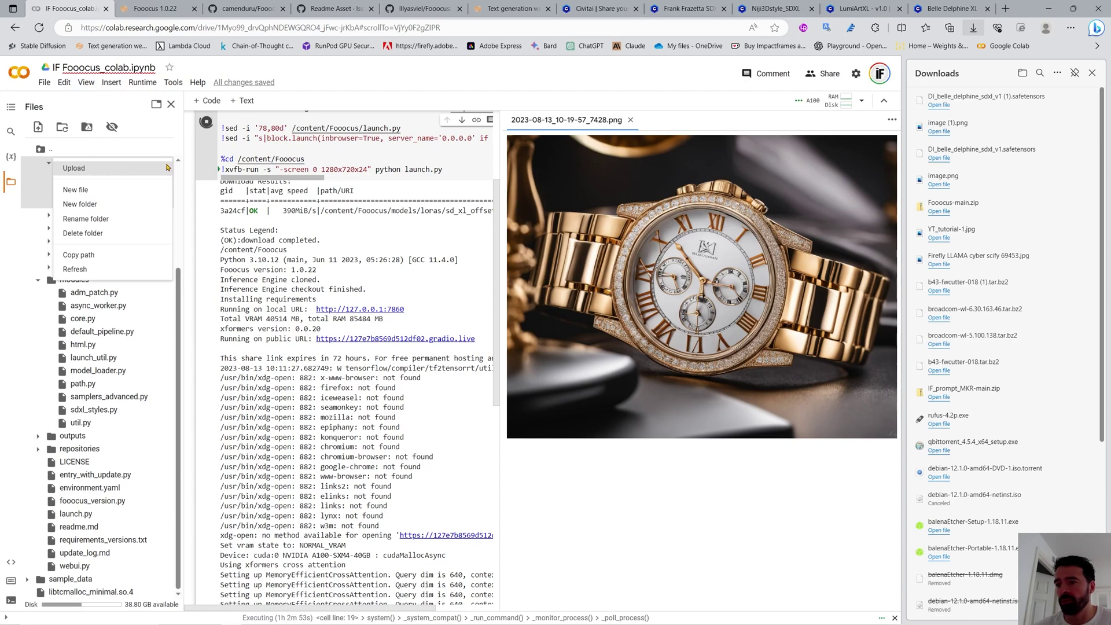
pyautogui.click(126, 176)
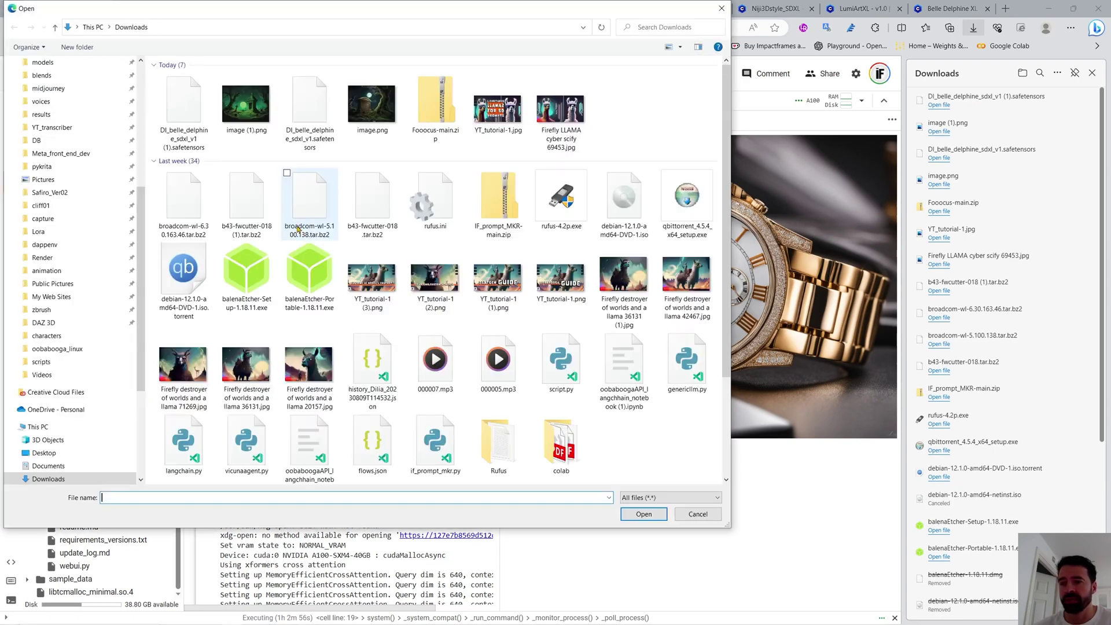
pyautogui.click(310, 107)
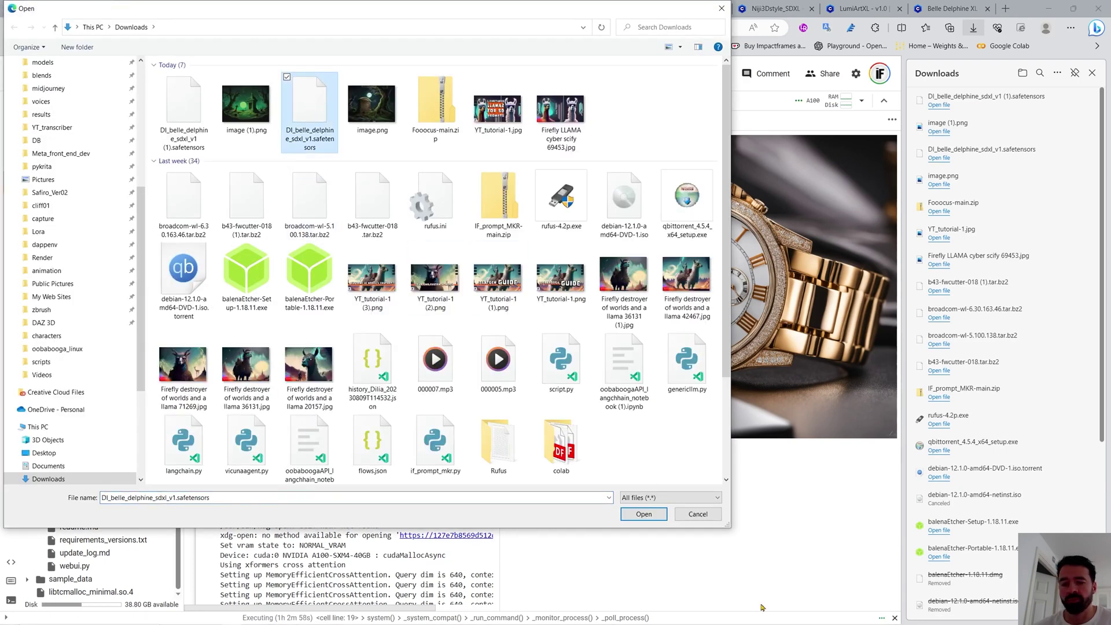
pyautogui.click(695, 515)
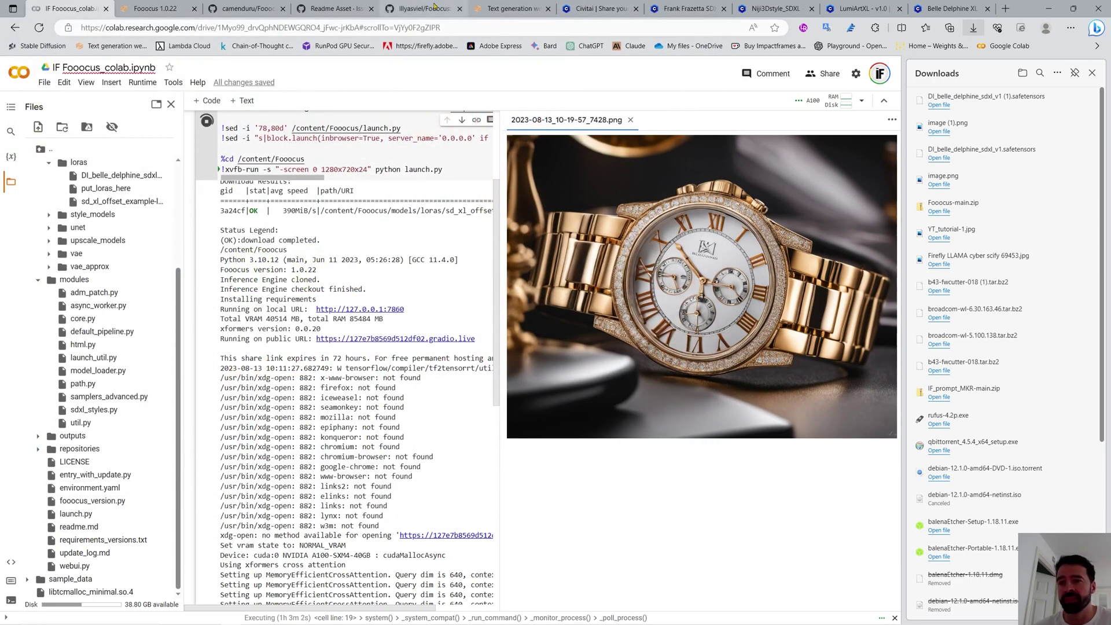
pyautogui.click(188, 7)
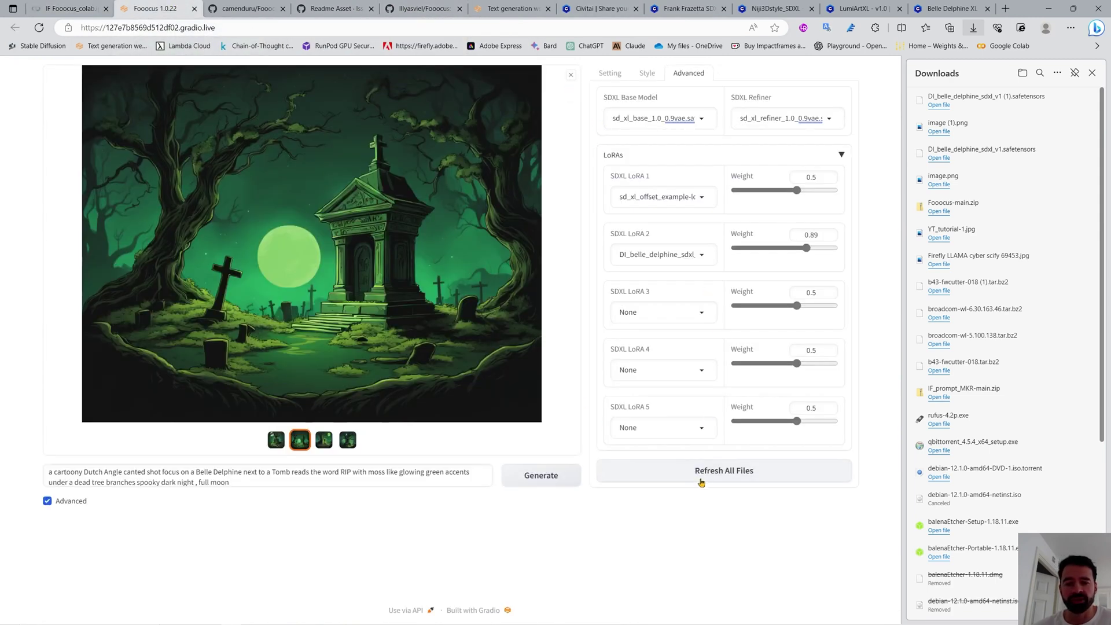
# Keep Belle Delphine in LoRA slot two, view the Style options, and select the prompt.
pyautogui.click(703, 256)
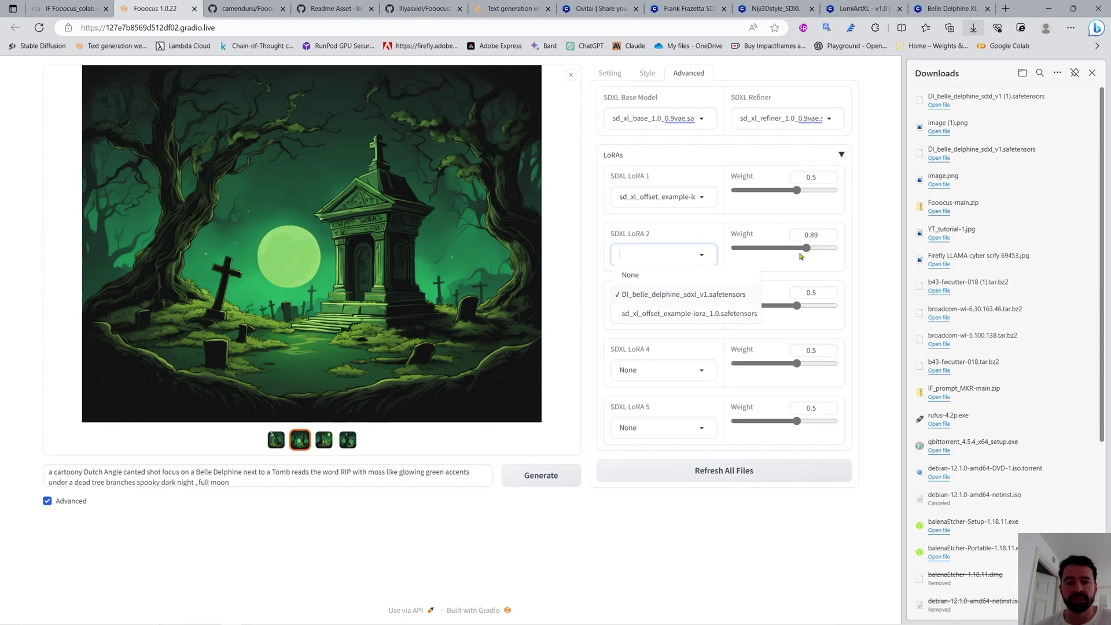
pyautogui.click(868, 262)
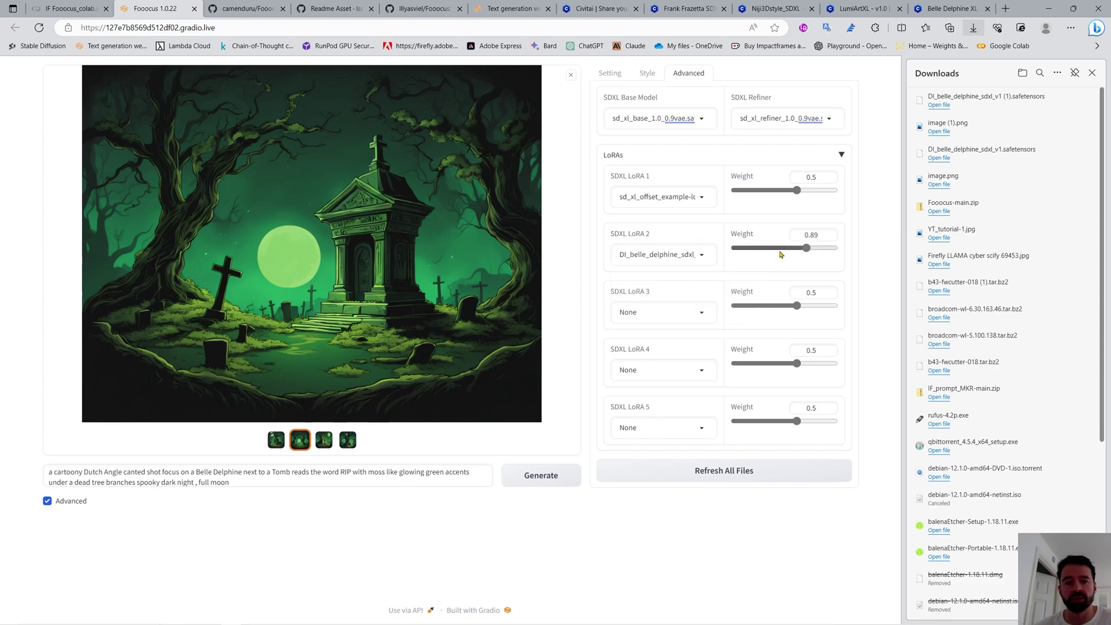
pyautogui.click(647, 73)
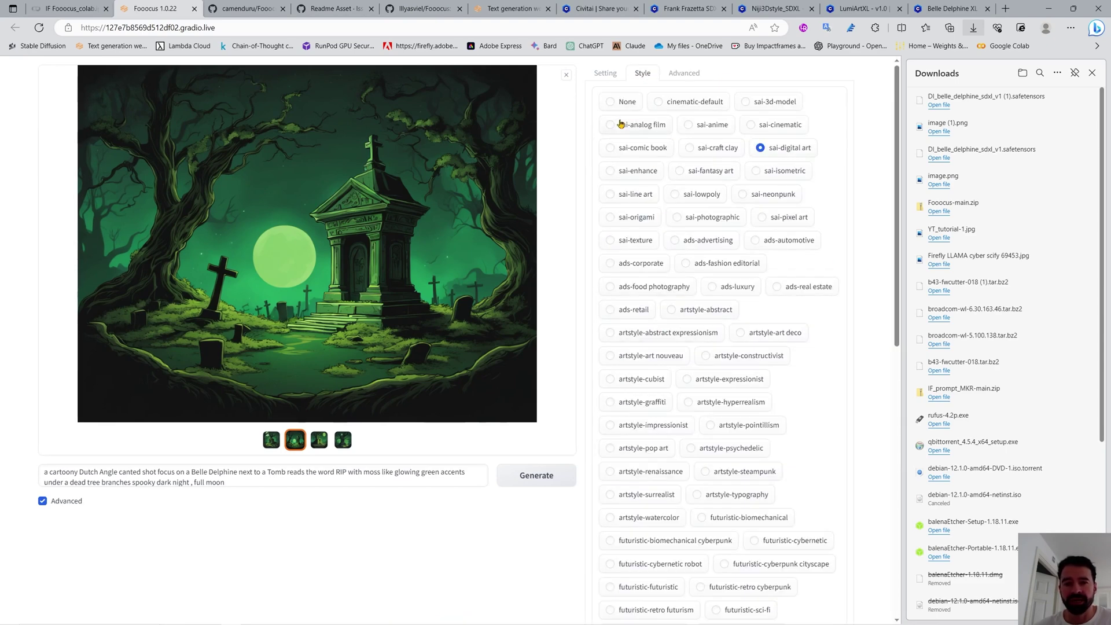
pyautogui.scroll(-5, 755, 368)
pyautogui.scroll(-2, 764, 390)
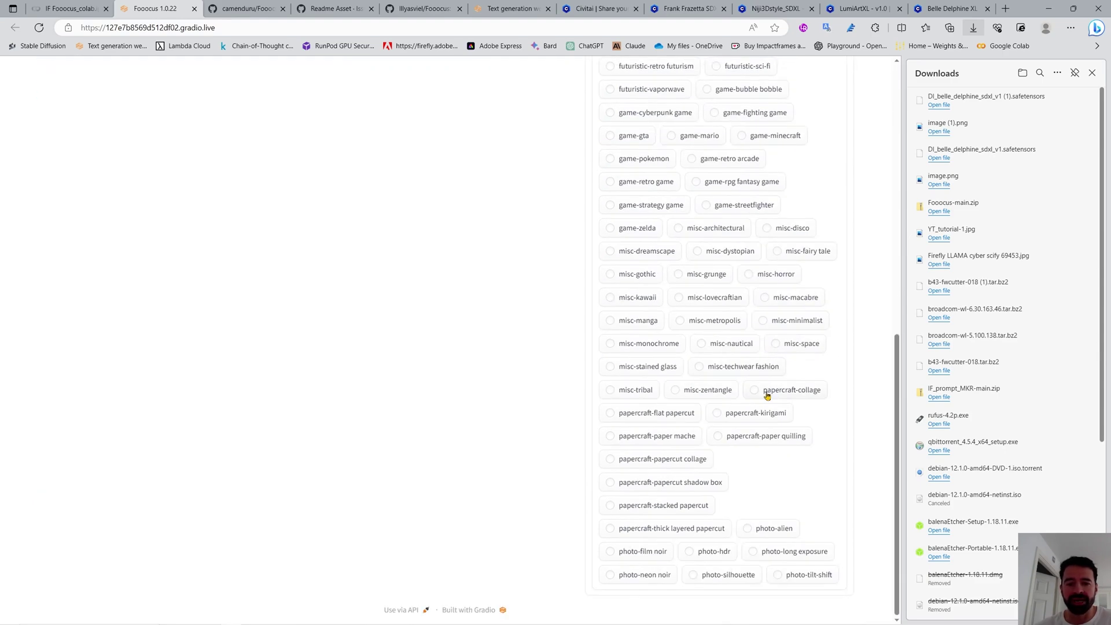
pyautogui.scroll(6, 764, 390)
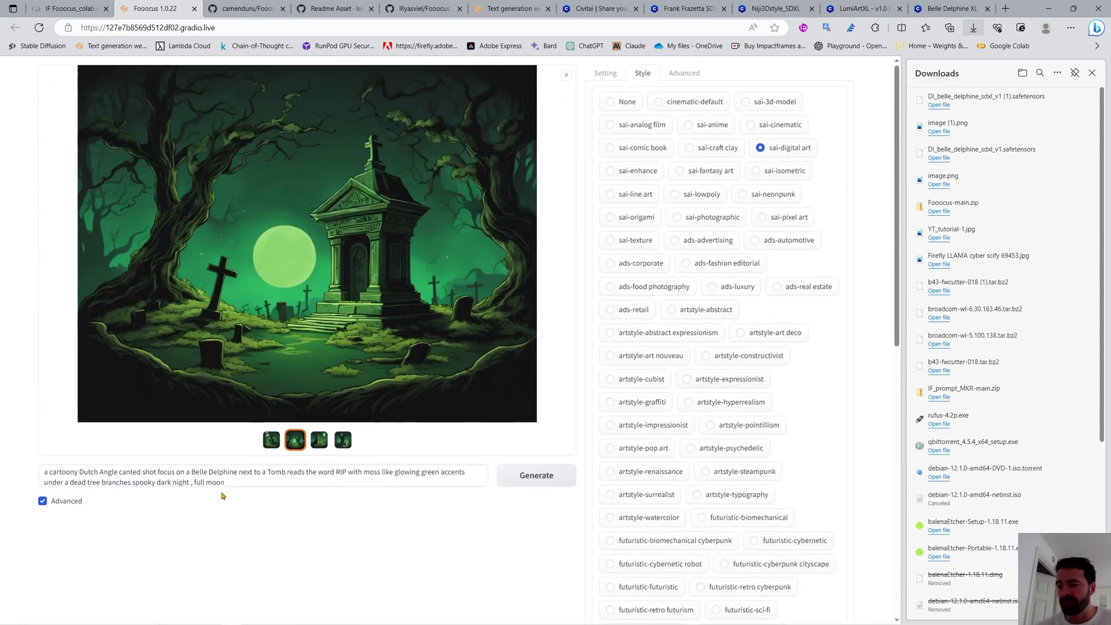
pyautogui.moveTo(230, 483); pyautogui.dragTo(51, 472)
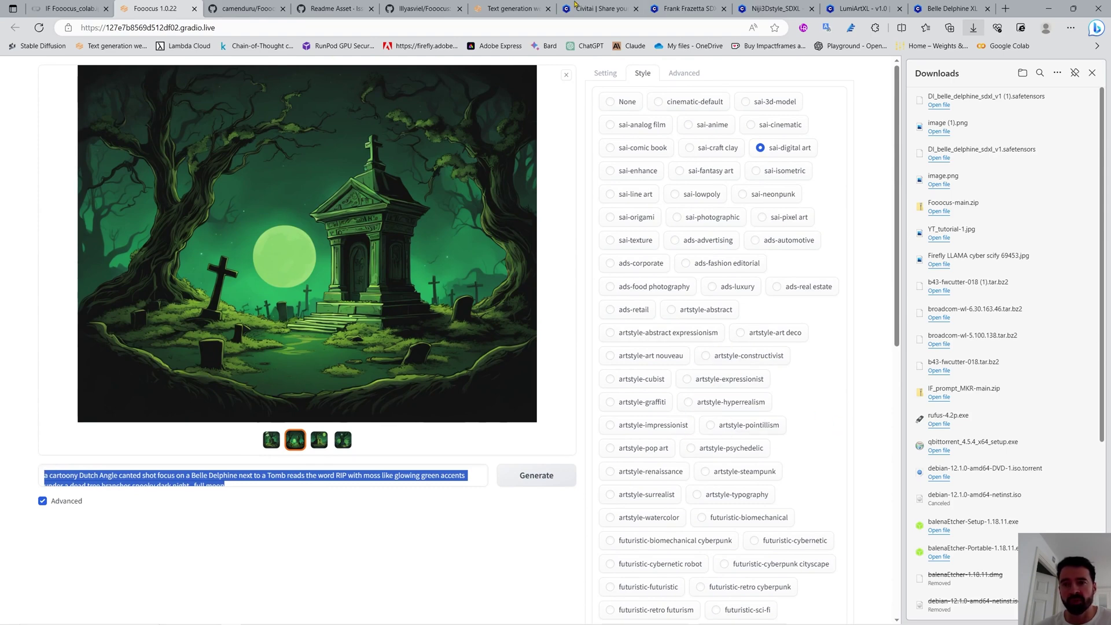
pyautogui.click(513, 8)
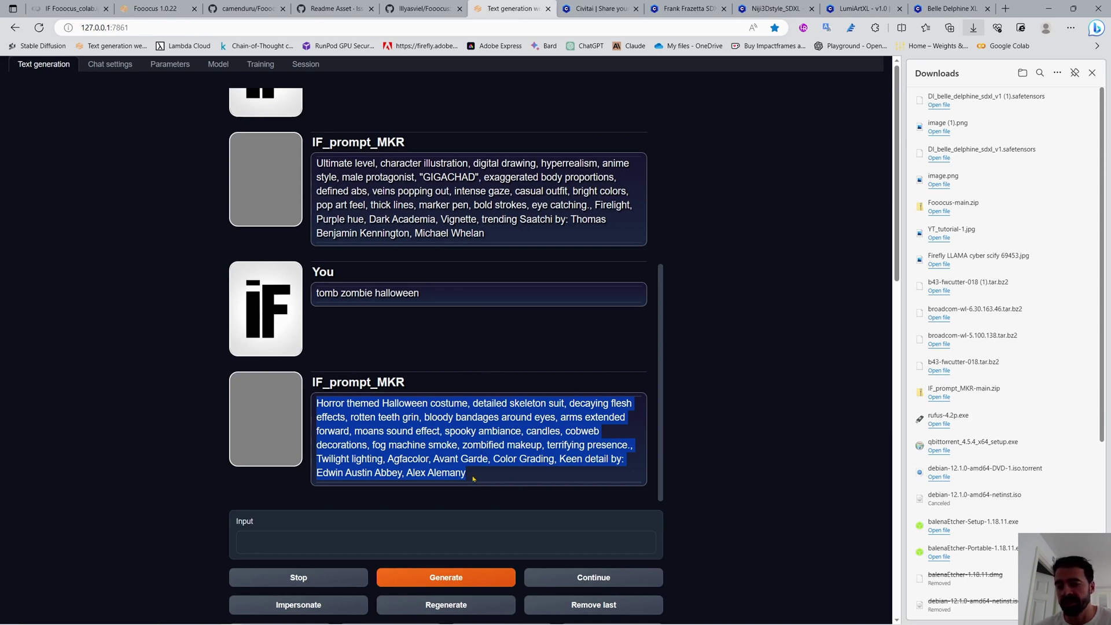
# Select the whole Horror themed Halloween reply in the chat, then return to Fooocus.
pyautogui.click(476, 477)
pyautogui.moveTo(476, 473)
pyautogui.mouseDown()
pyautogui.moveTo(460, 445)
pyautogui.moveTo(632, 444)
pyautogui.mouseUp()
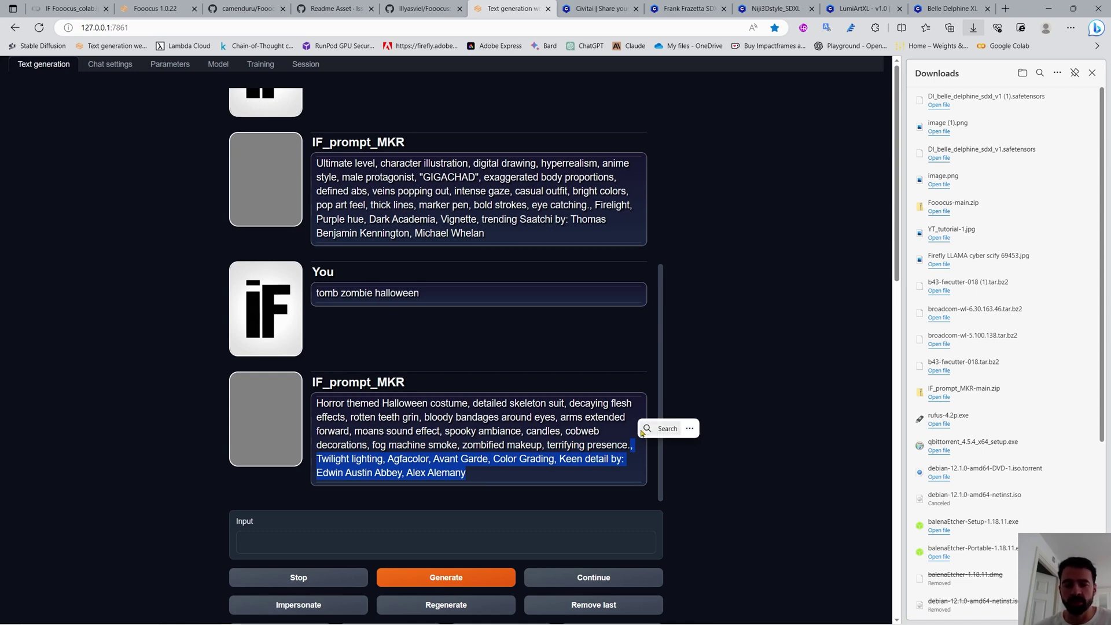
pyautogui.click(740, 453)
pyautogui.moveTo(465, 474); pyautogui.dragTo(315, 402)
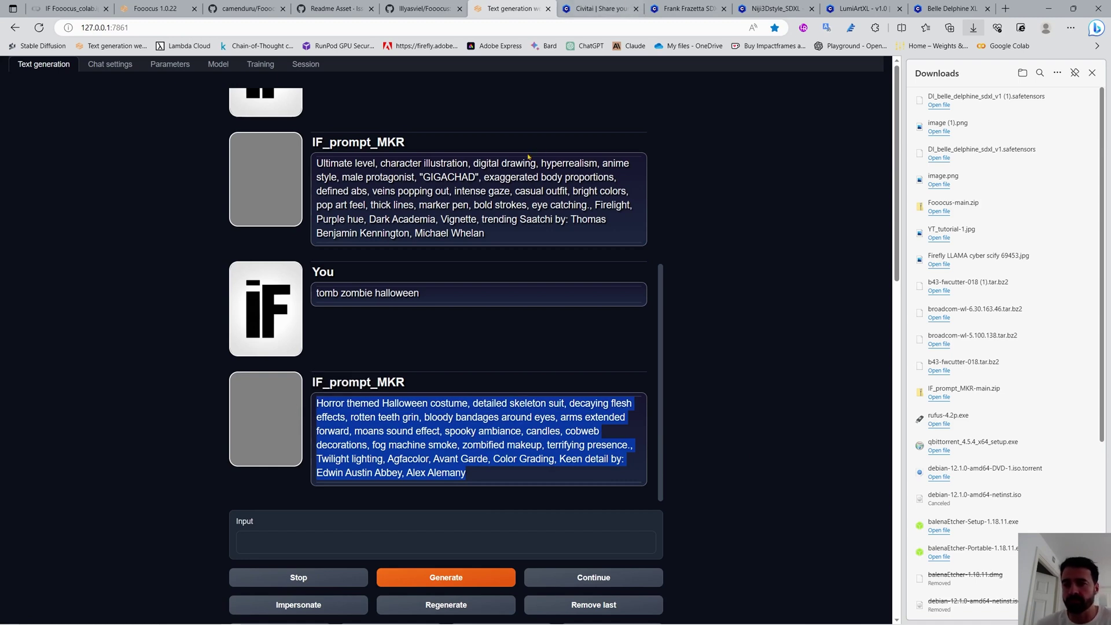
pyautogui.click(171, 7)
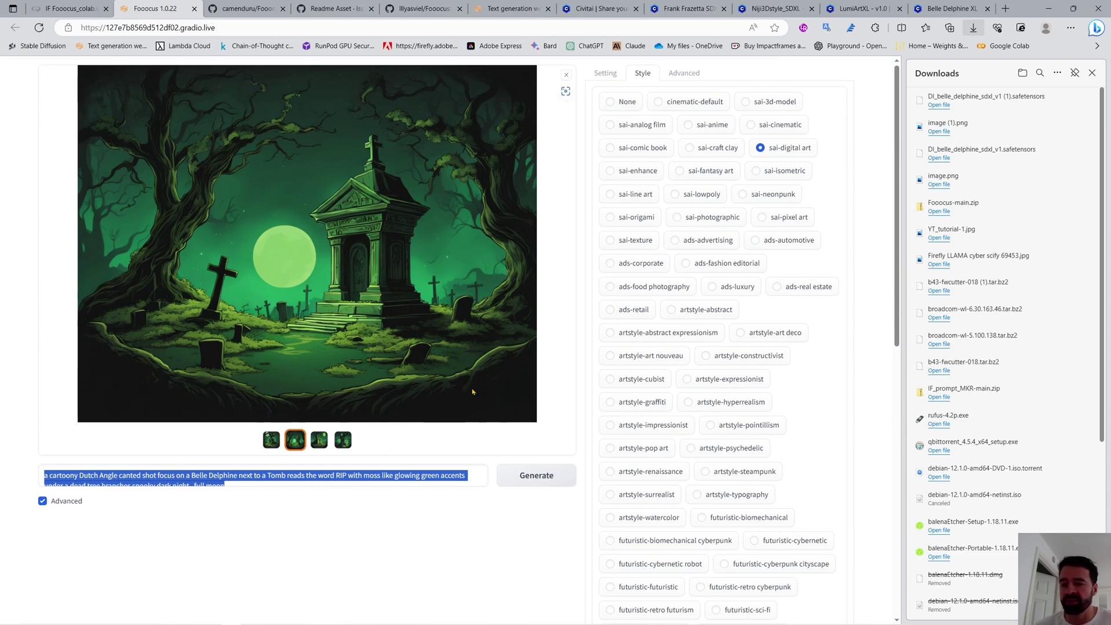
pyautogui.scroll(-1, 255, 475)
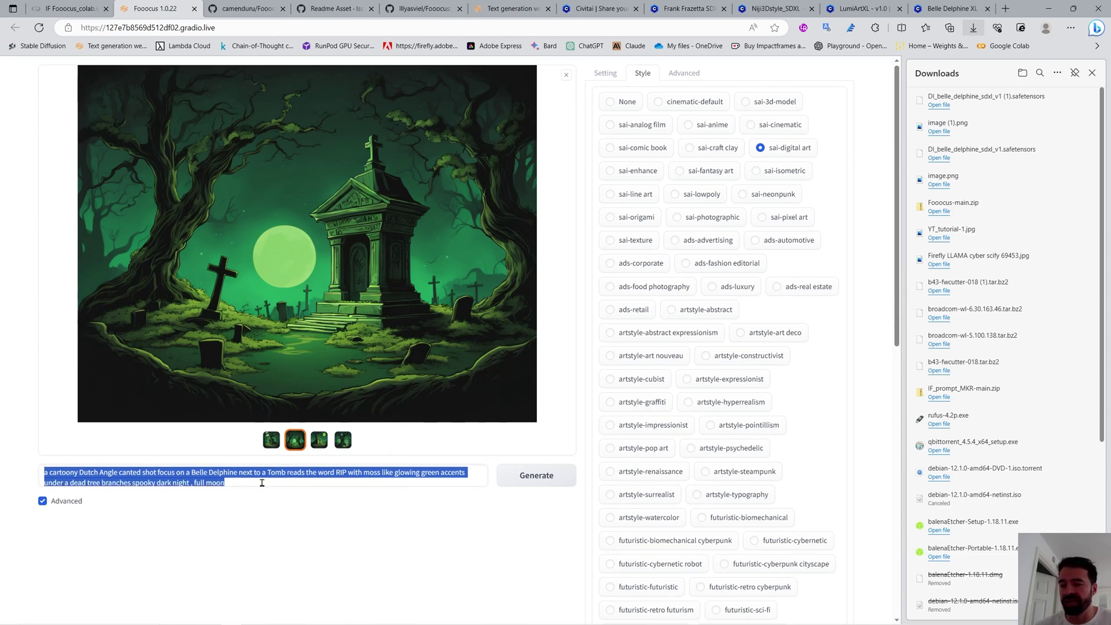
# Select 'Belle Delphine' in the prompt and preview the third and first tomb images.
pyautogui.click(248, 471)
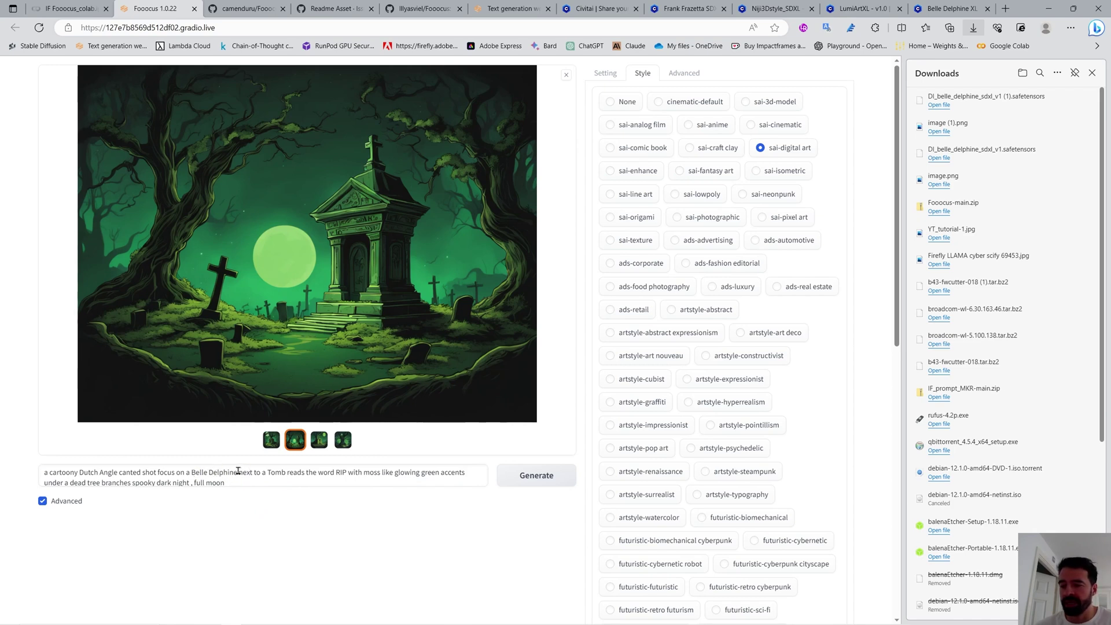
pyautogui.moveTo(237, 473); pyautogui.dragTo(193, 470)
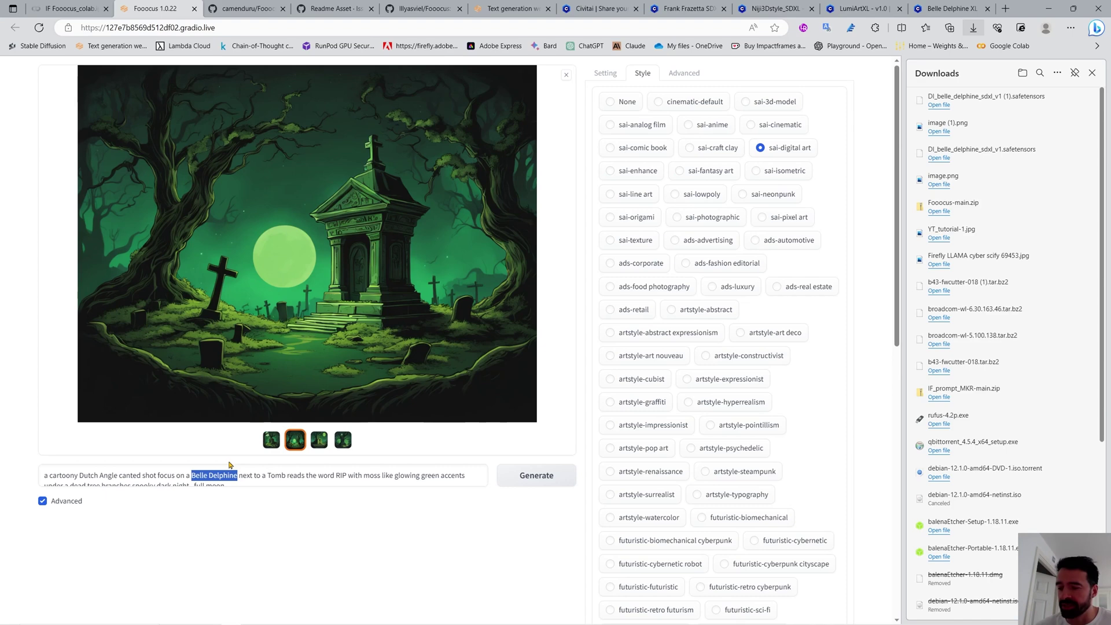
pyautogui.scroll(-3, 286, 390)
pyautogui.scroll(3, 243, 365)
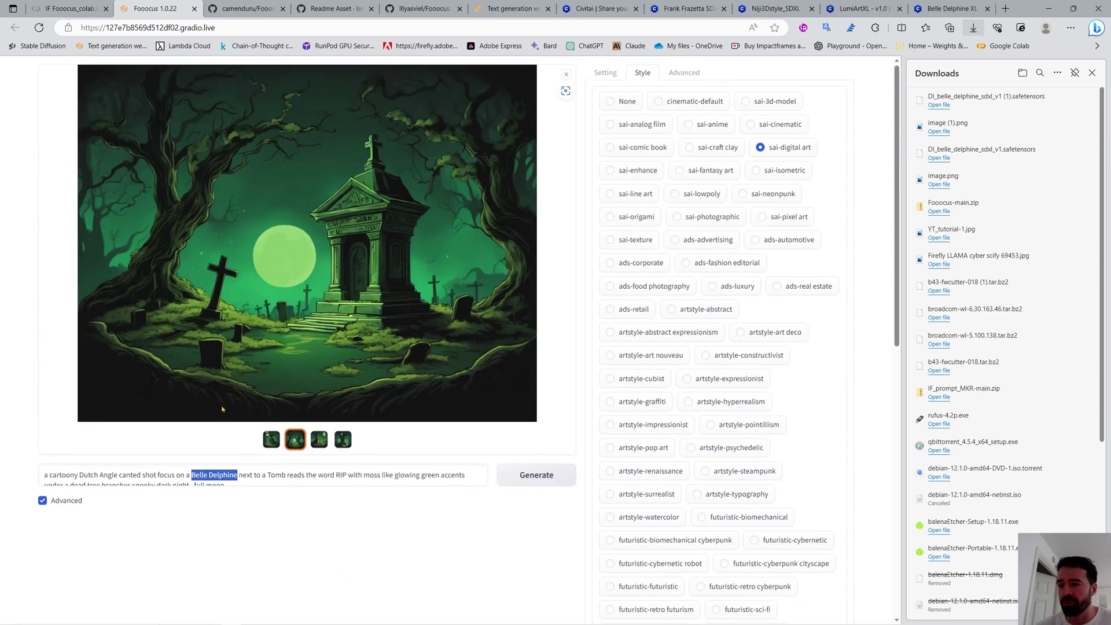
pyautogui.click(319, 440)
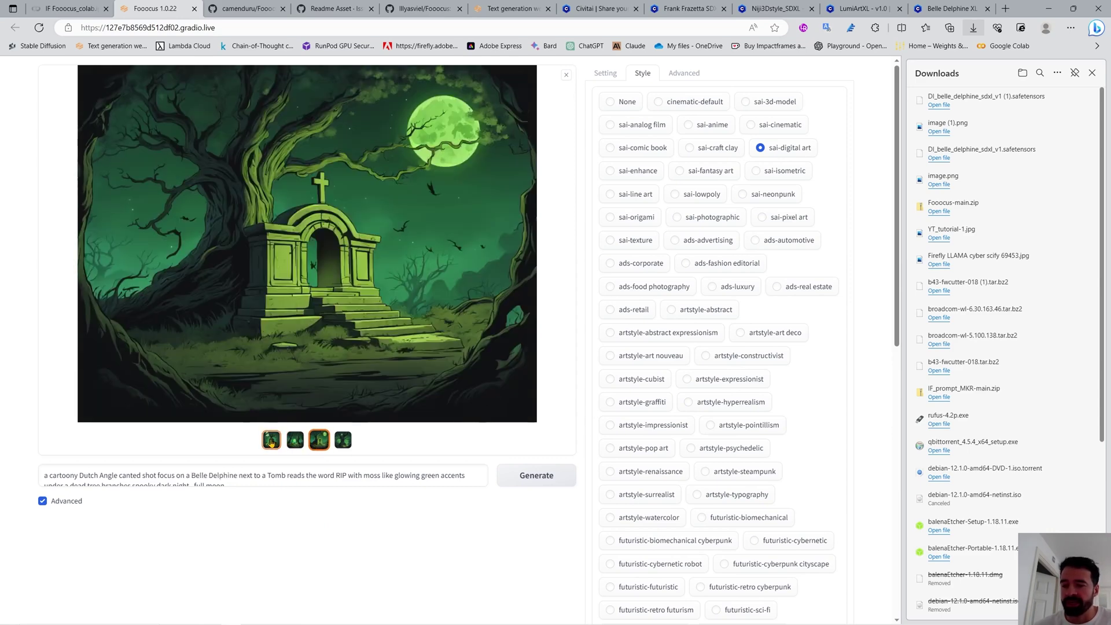
pyautogui.click(271, 439)
# Delete the entire old tomb prompt from the prompt box.
pyautogui.hotkey('ctrl', 'a')
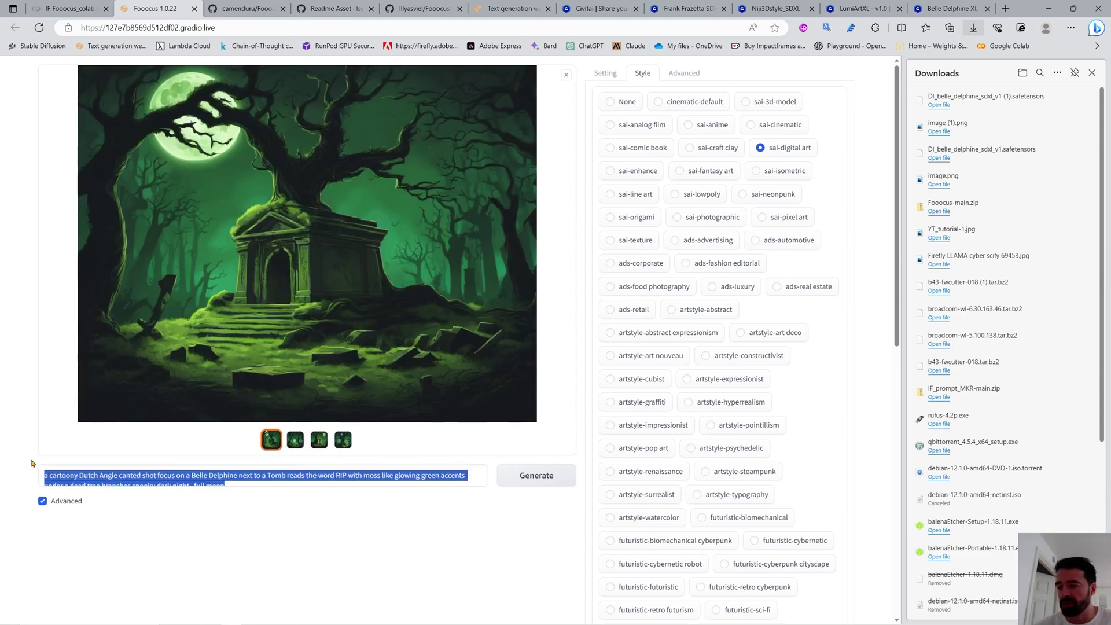
pyautogui.press('BackSpace')
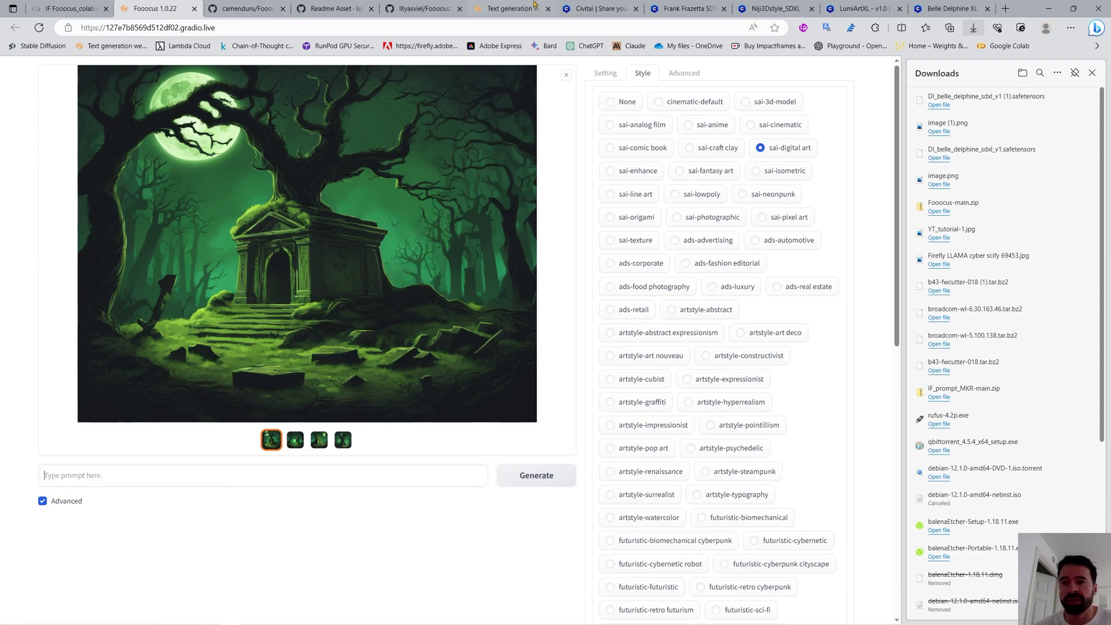
pyautogui.click(512, 10)
# Select and copy the earlier Maybach G-wagon prompt reply in the chat, then return to Fooocus.
pyautogui.click(343, 535)
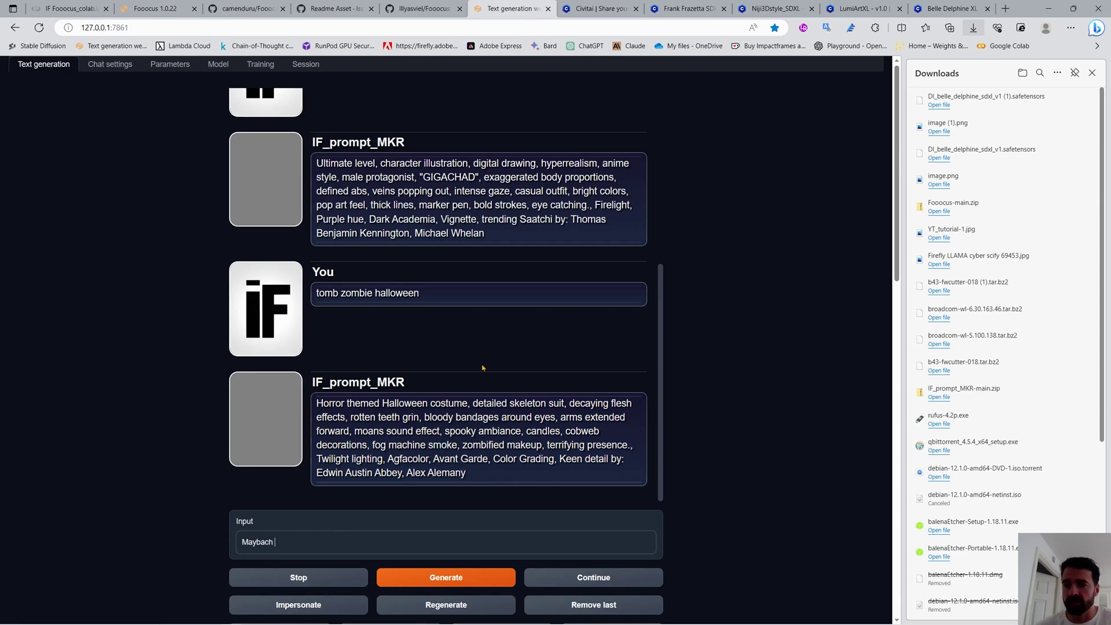
pyautogui.scroll(4, 483, 368)
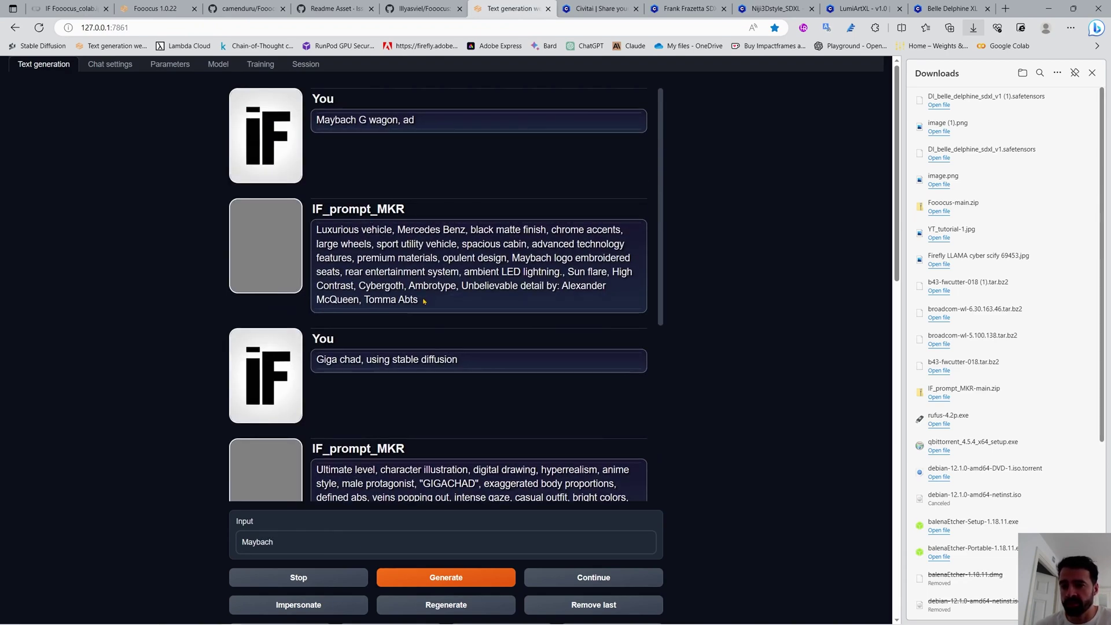
pyautogui.moveTo(424, 301); pyautogui.dragTo(442, 243)
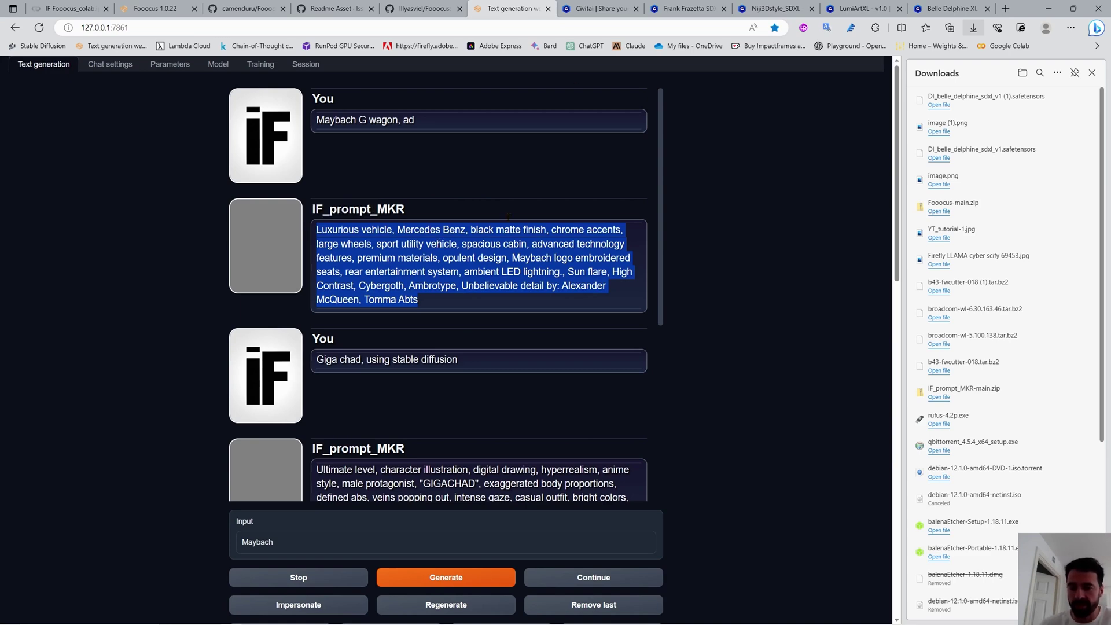
pyautogui.click(157, 8)
# Paste the Maybach prompt, trim it to end at embroidered seats, and choose the ads-automotive style.
pyautogui.click(172, 479)
pyautogui.hotkey('ctrl', 'v')
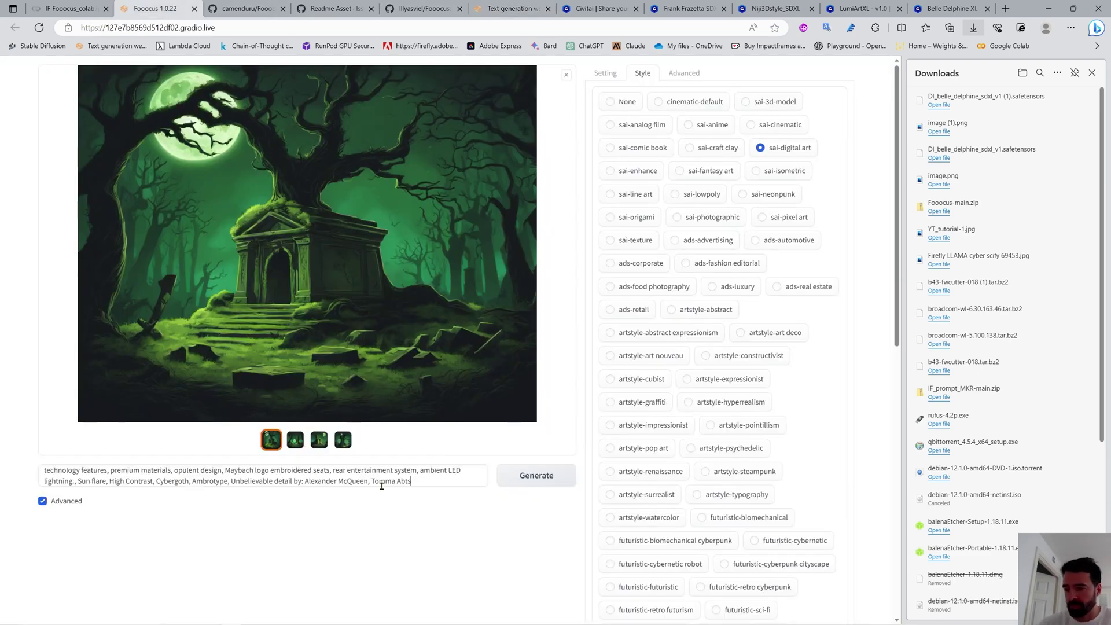
pyautogui.moveTo(401, 482); pyautogui.dragTo(305, 456)
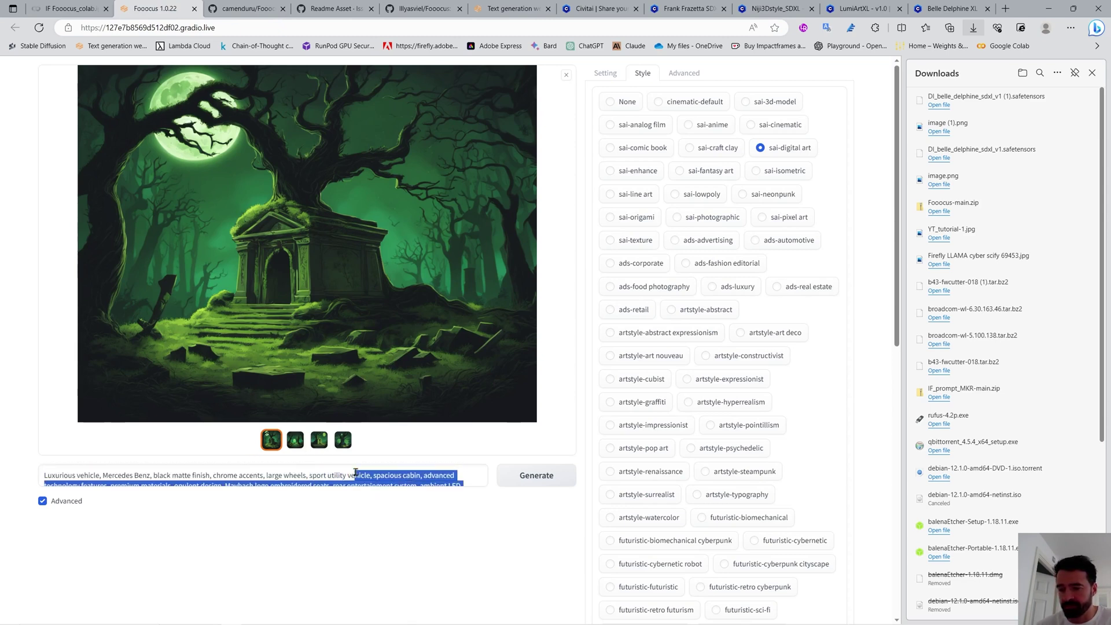
pyautogui.moveTo(311, 466); pyautogui.dragTo(416, 502)
pyautogui.press('BackSpace')
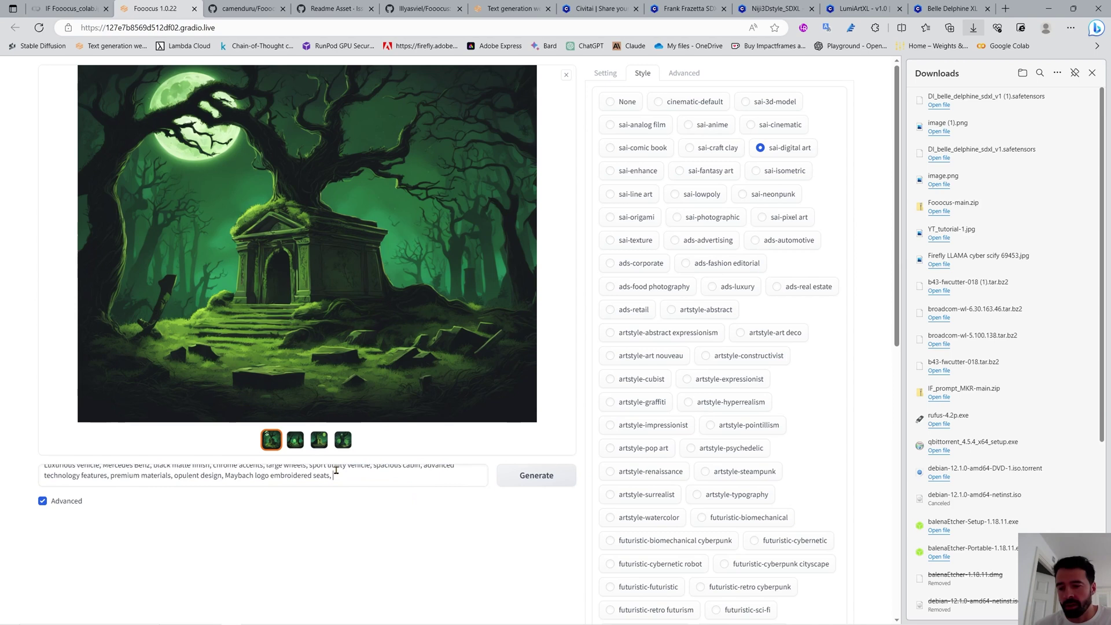
pyautogui.scroll(1, 338, 473)
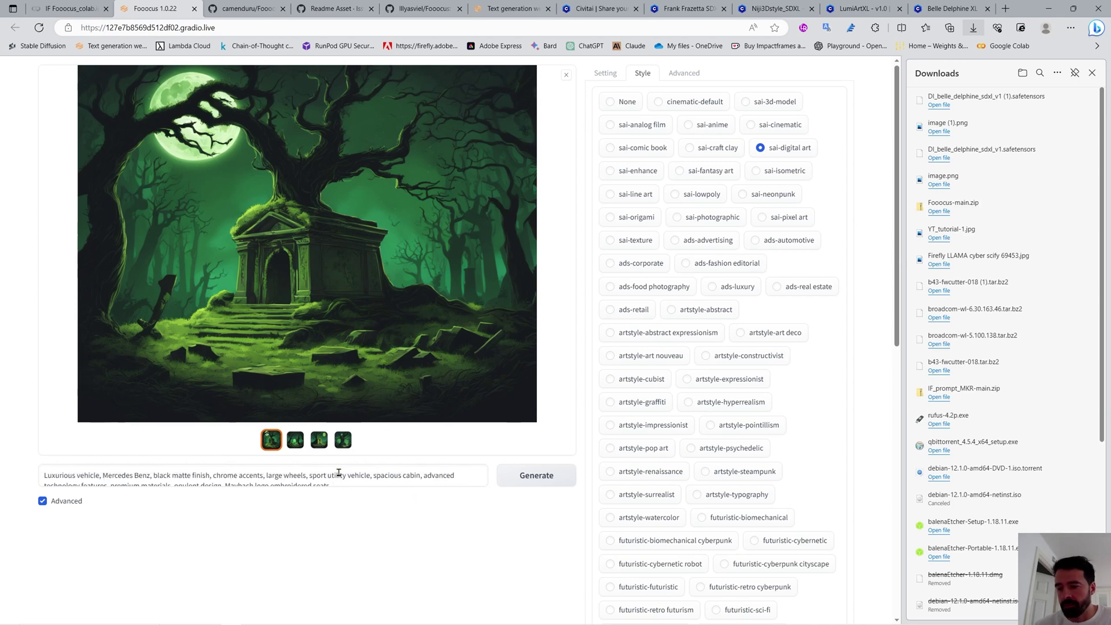
pyautogui.click(760, 241)
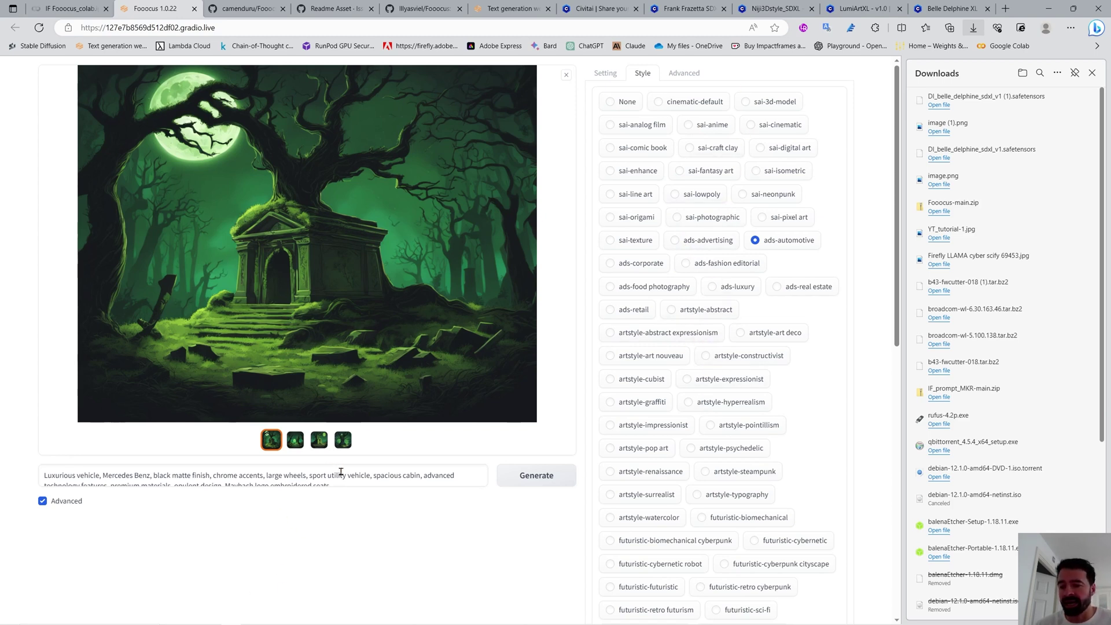
# Start generating the Maybach vehicle images, glancing at the chat and project tabs meanwhile.
pyautogui.click(535, 477)
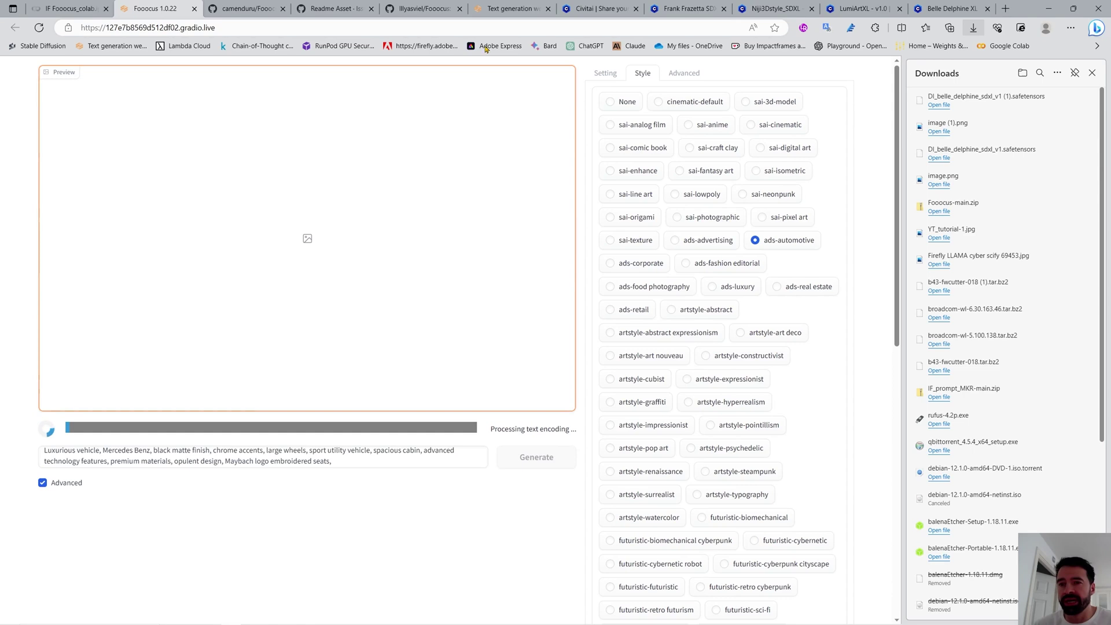
pyautogui.click(513, 8)
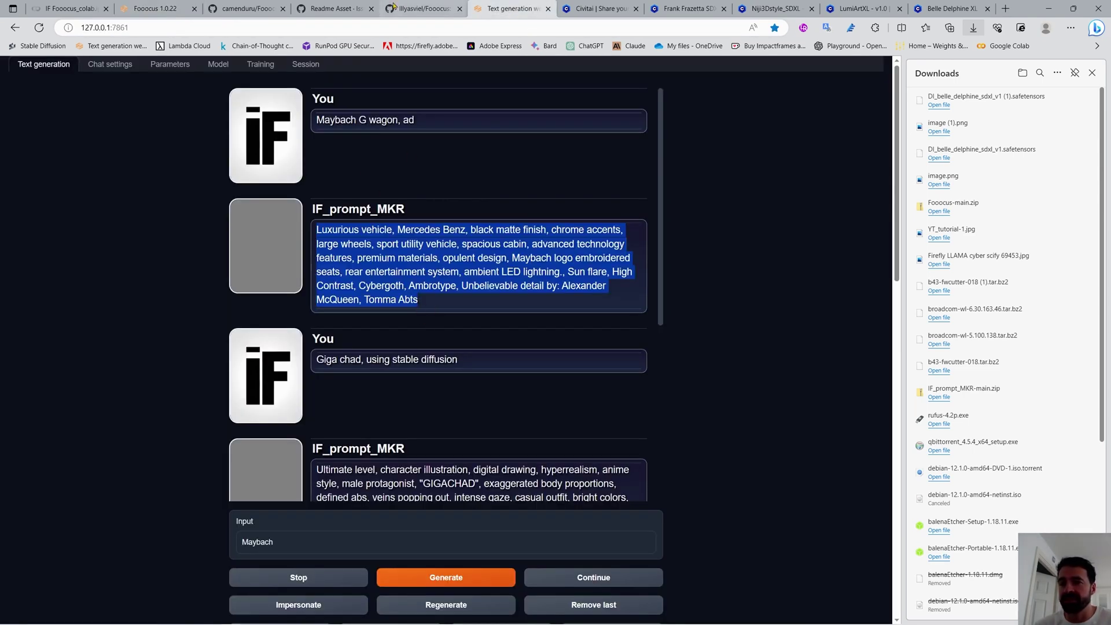
pyautogui.click(418, 9)
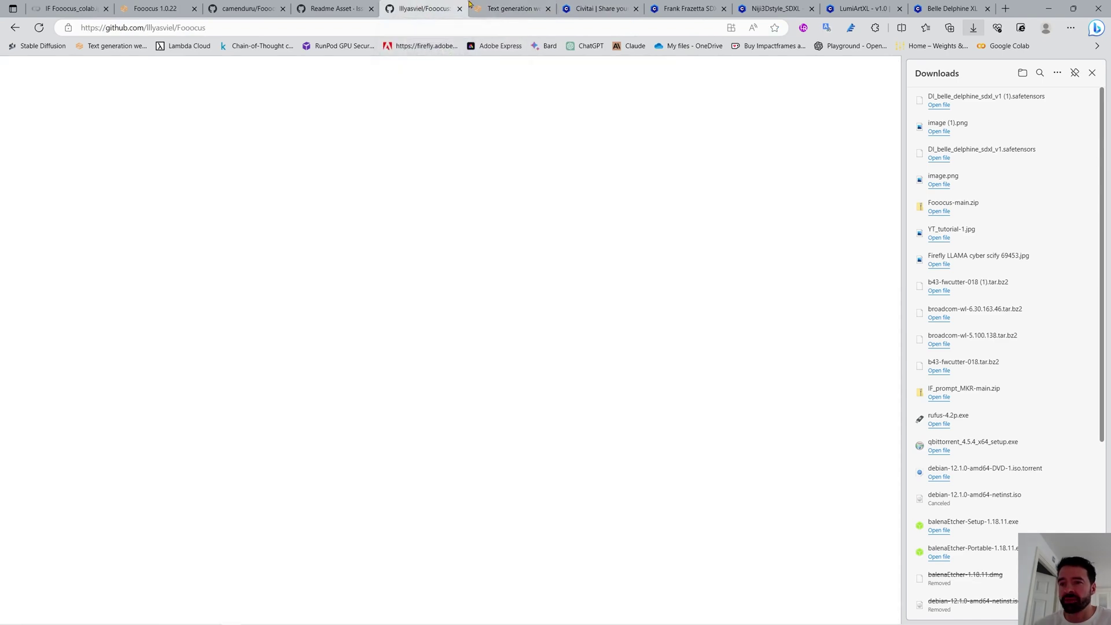
pyautogui.click(143, 8)
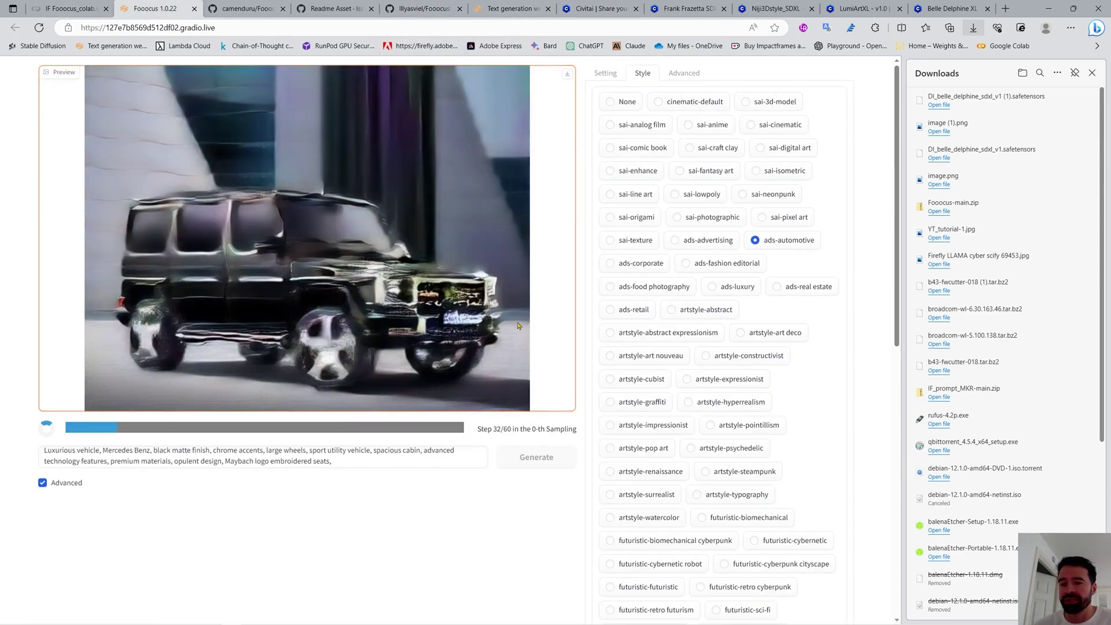
# While rendering, review the Setting and Advanced tabs, returning to the Style list each time.
pyautogui.click(605, 73)
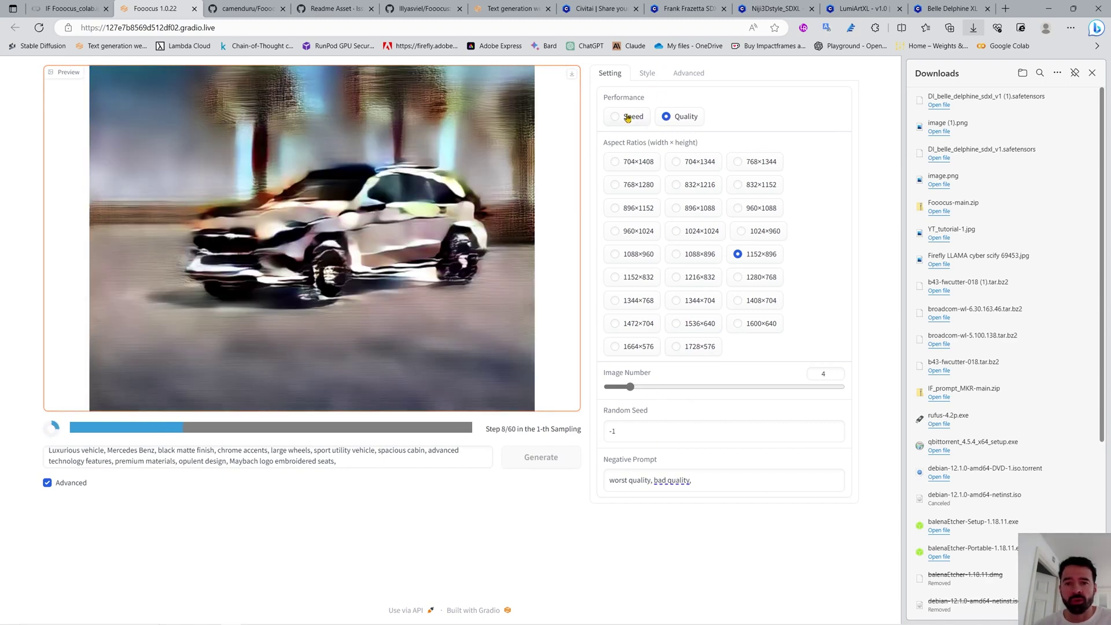
pyautogui.click(647, 74)
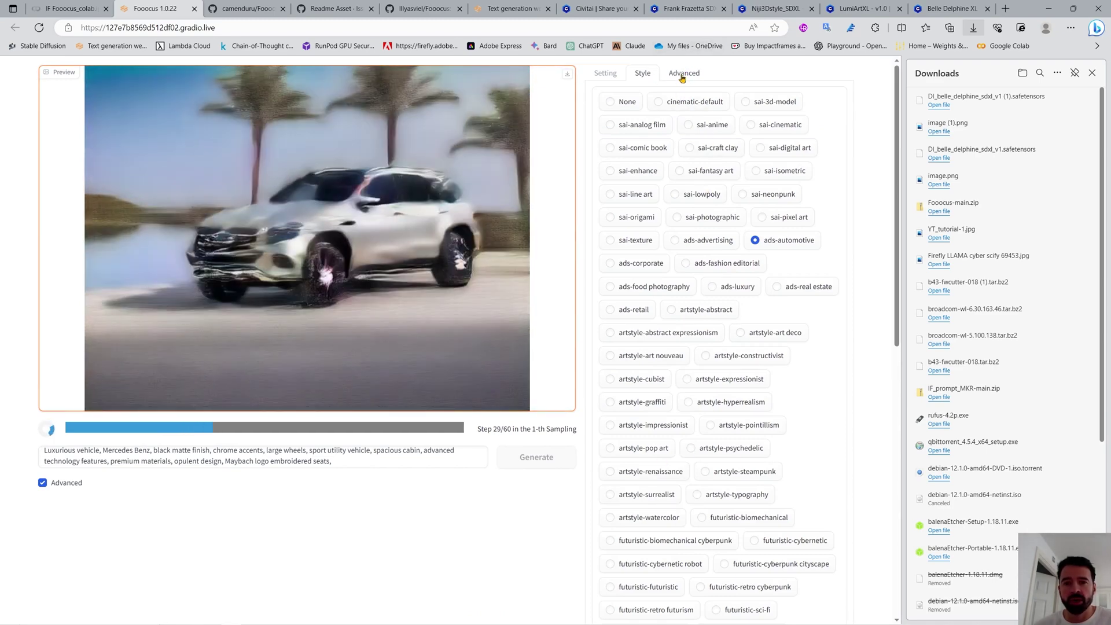
pyautogui.click(683, 73)
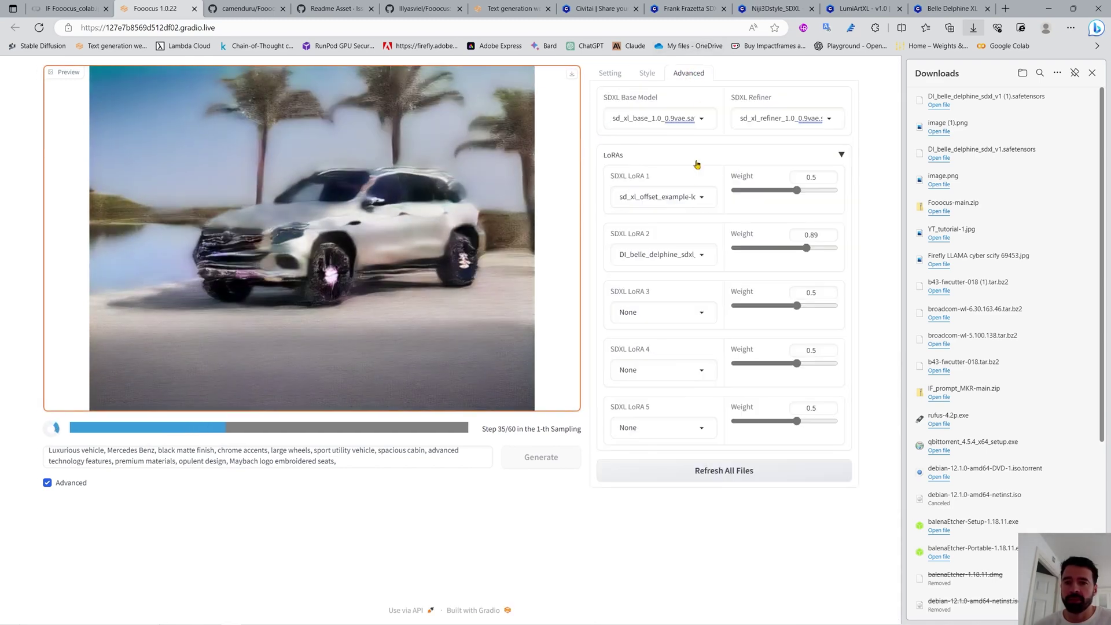
pyautogui.click(643, 75)
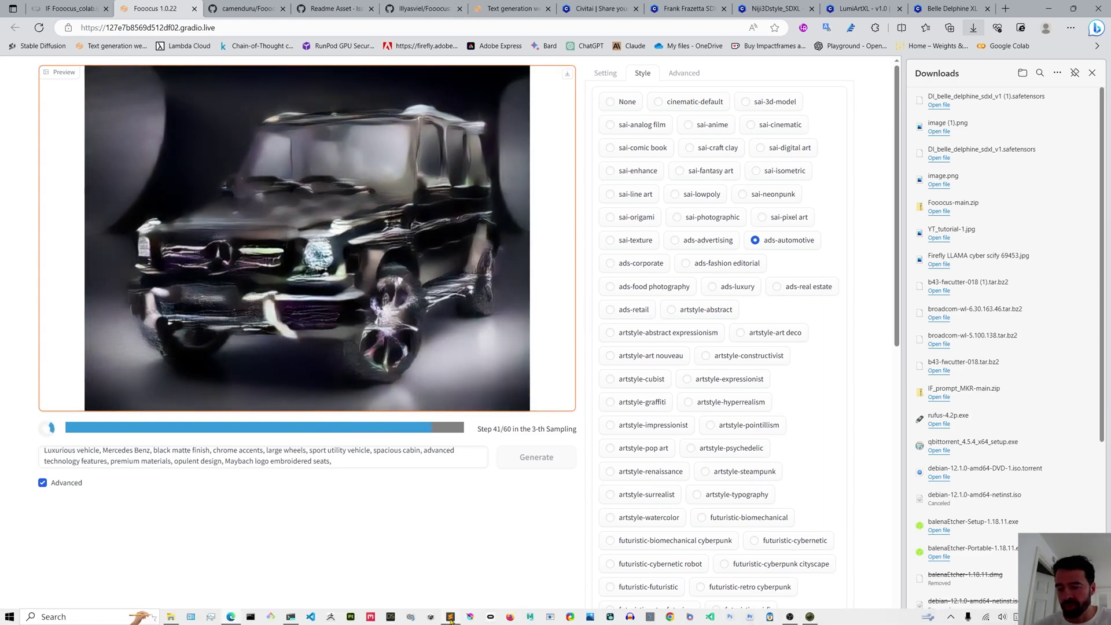
# Bring up the Readme Asset issue gallery of style sample images via the Fooocus-colab tab.
pyautogui.click(247, 8)
pyautogui.click(337, 8)
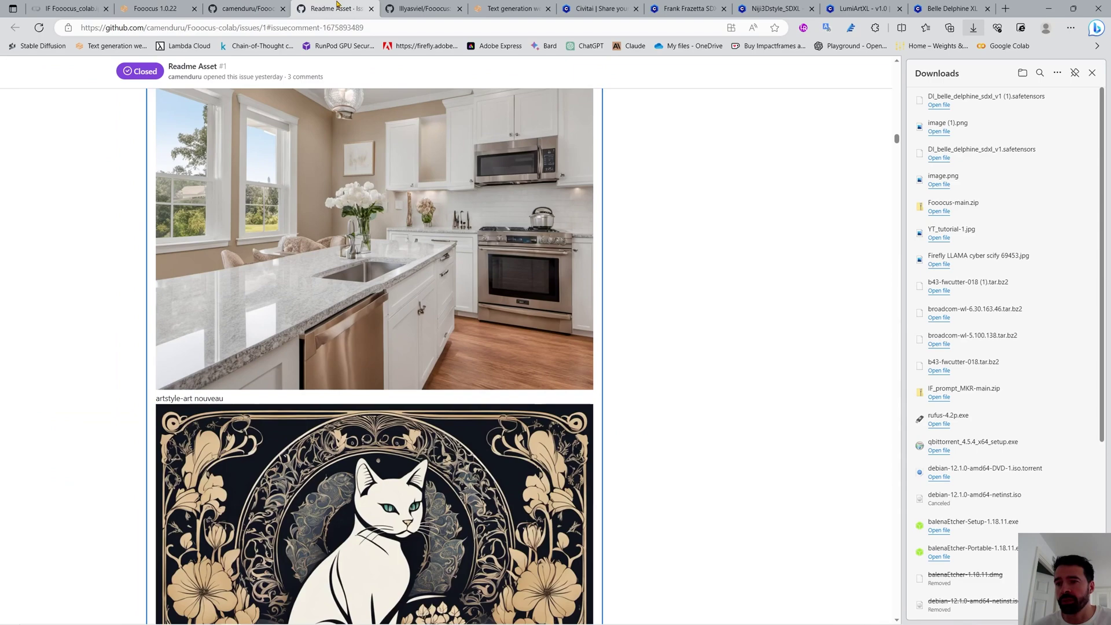
pyautogui.scroll(-10, 401, 350)
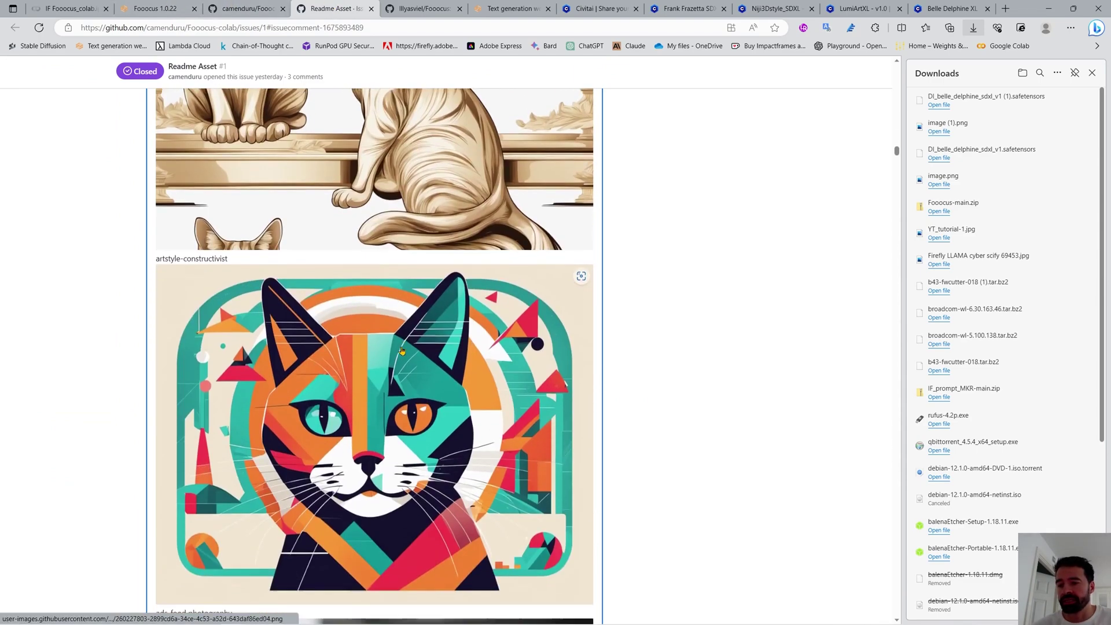
pyautogui.scroll(-10, 402, 350)
pyautogui.scroll(-2, 402, 349)
pyautogui.scroll(-3, 403, 356)
pyautogui.scroll(-3, 403, 363)
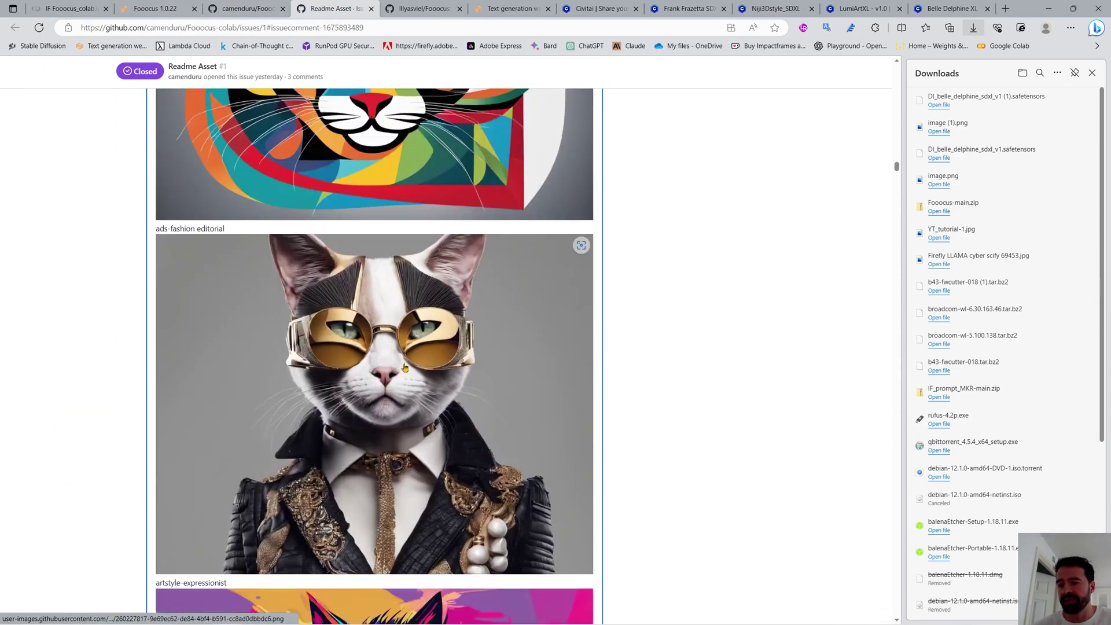
pyautogui.scroll(-4, 405, 369)
pyautogui.scroll(-3, 404, 370)
pyautogui.scroll(-3, 405, 370)
pyautogui.scroll(-3, 405, 370)
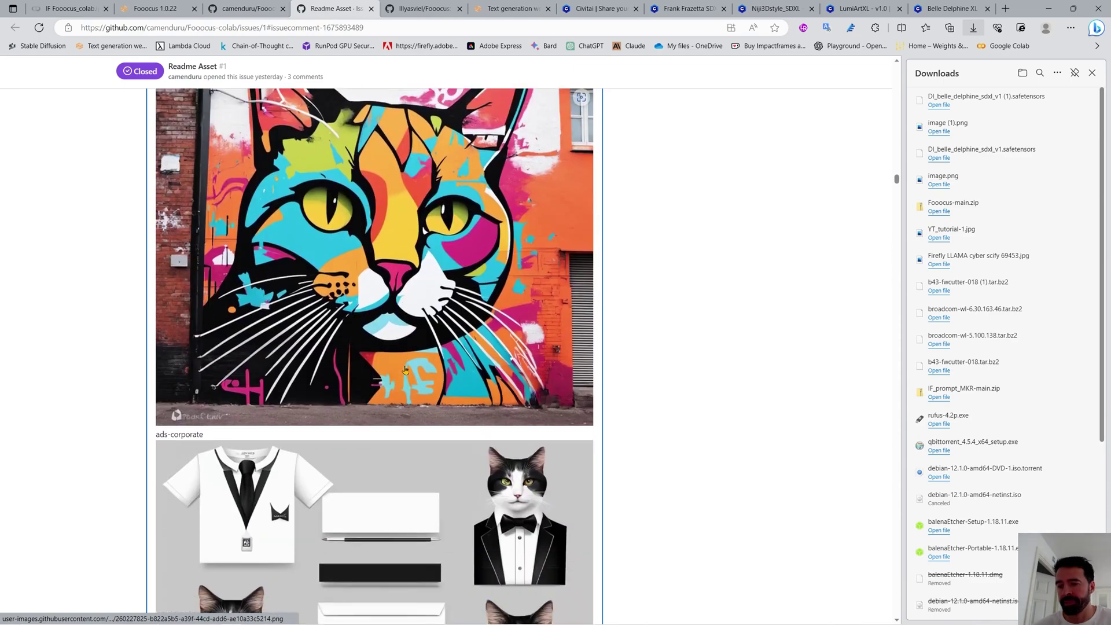
pyautogui.scroll(-3, 405, 370)
pyautogui.scroll(-1, 406, 369)
pyautogui.scroll(-5, 412, 373)
pyautogui.scroll(-4, 425, 377)
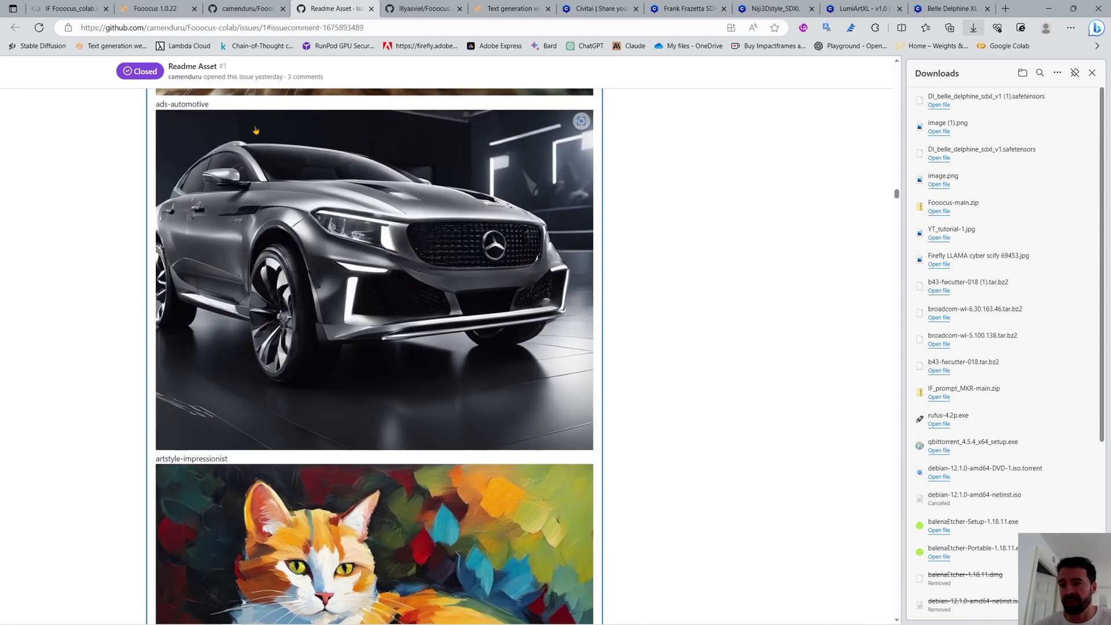
pyautogui.scroll(-2, 329, 339)
pyautogui.scroll(3, 399, 352)
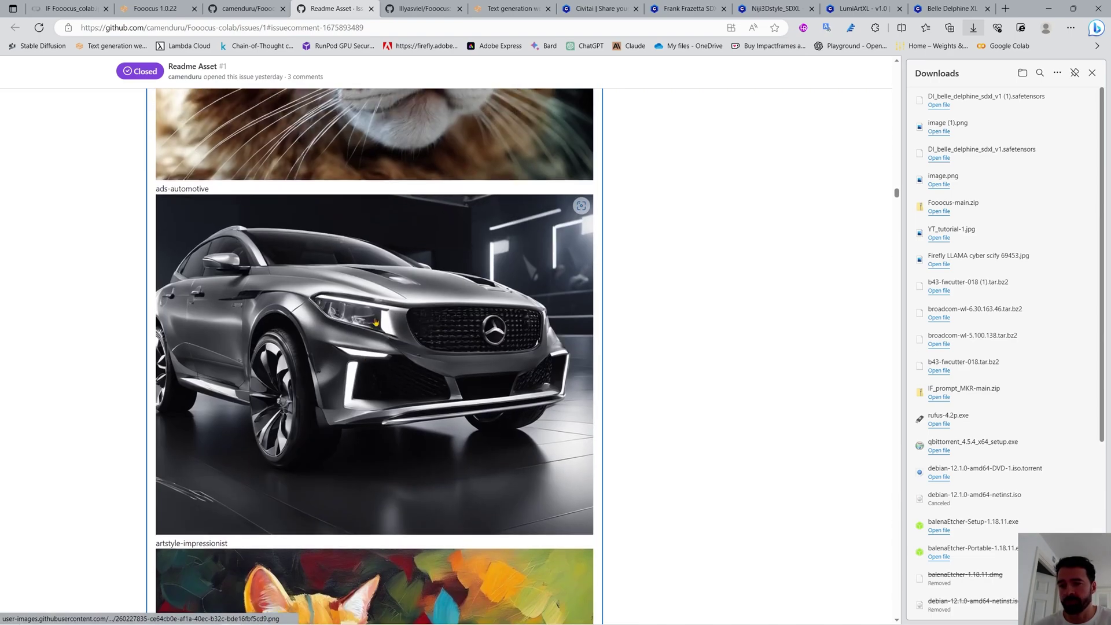
pyautogui.scroll(-4, 408, 357)
pyautogui.scroll(-3, 416, 368)
pyautogui.scroll(-4, 422, 379)
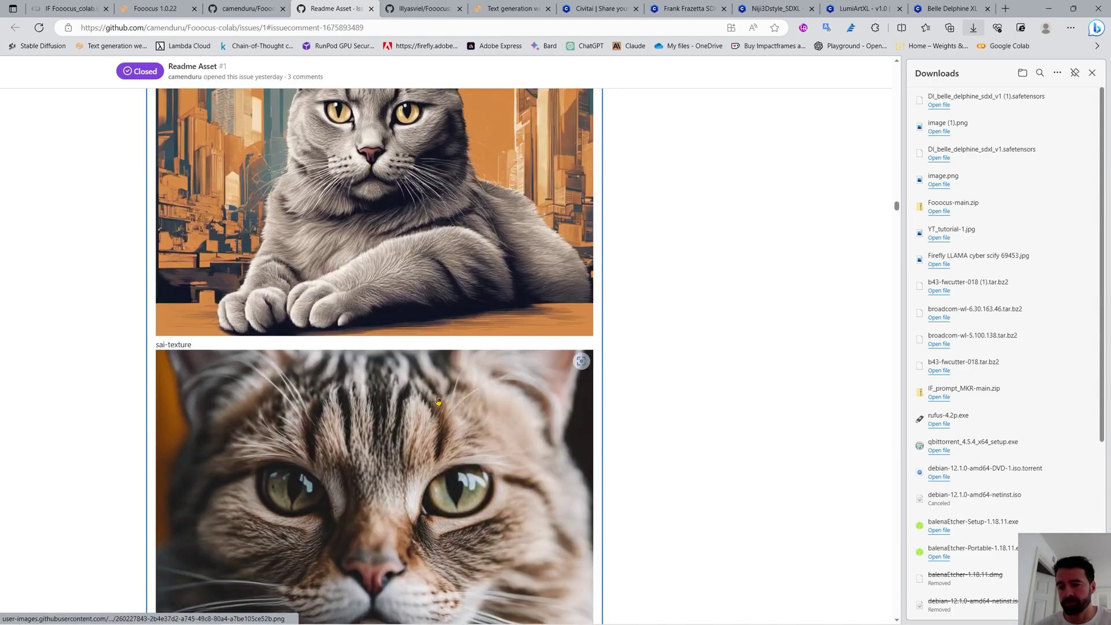
pyautogui.scroll(-4, 438, 402)
pyautogui.scroll(-6, 426, 390)
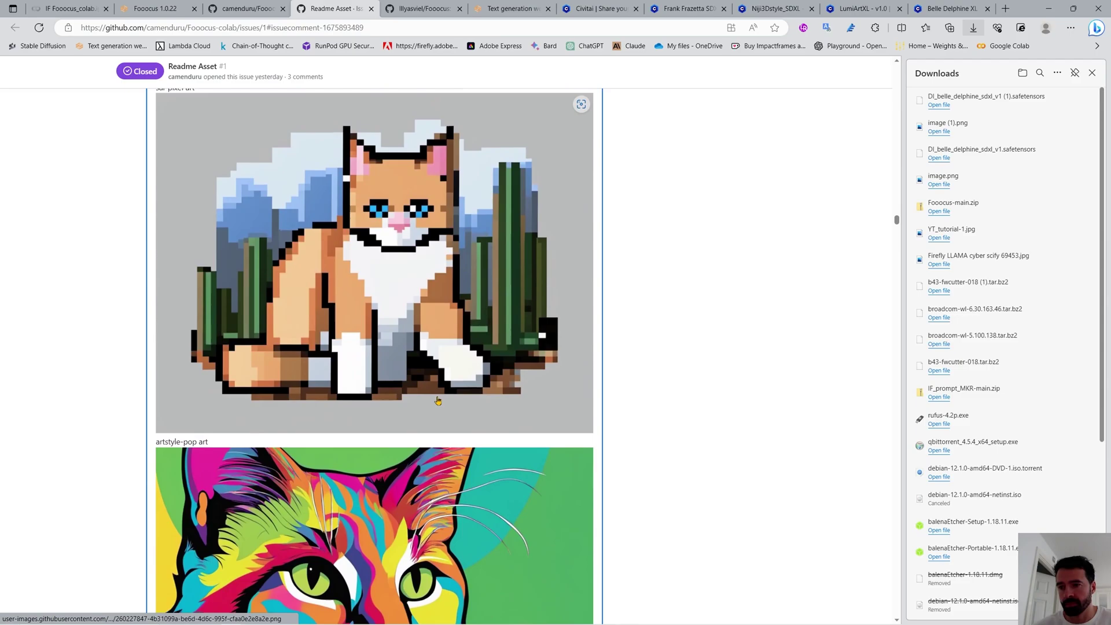
pyautogui.scroll(1, 355, 330)
pyautogui.scroll(-4, 468, 353)
pyautogui.scroll(-4, 460, 359)
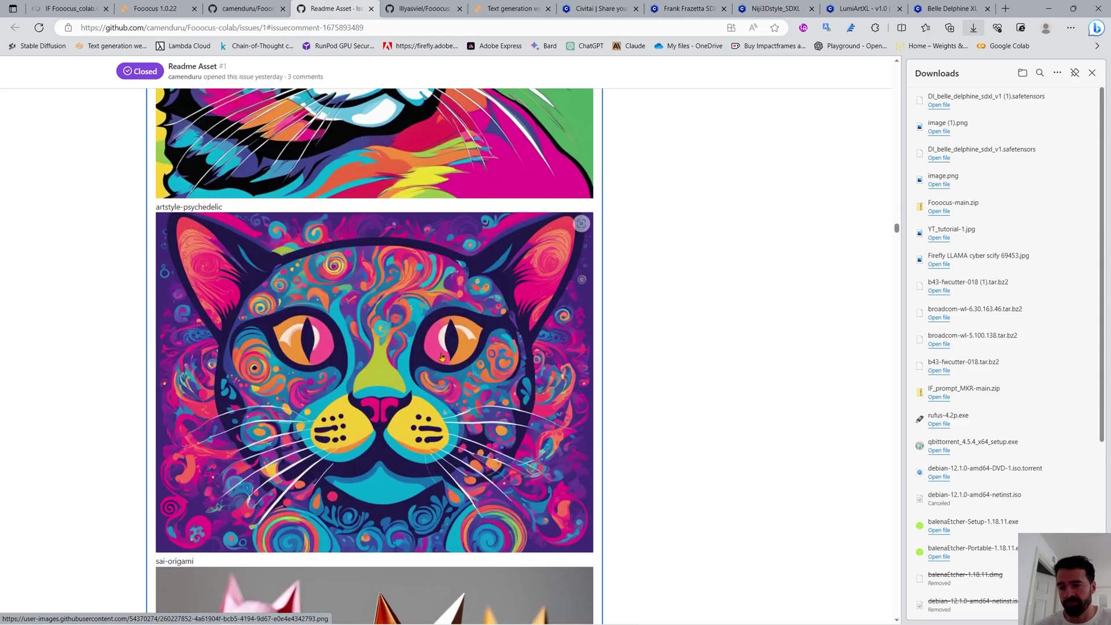
pyautogui.scroll(-8, 452, 364)
pyautogui.scroll(-2, 442, 373)
pyautogui.scroll(-4, 441, 373)
pyautogui.scroll(-4, 441, 373)
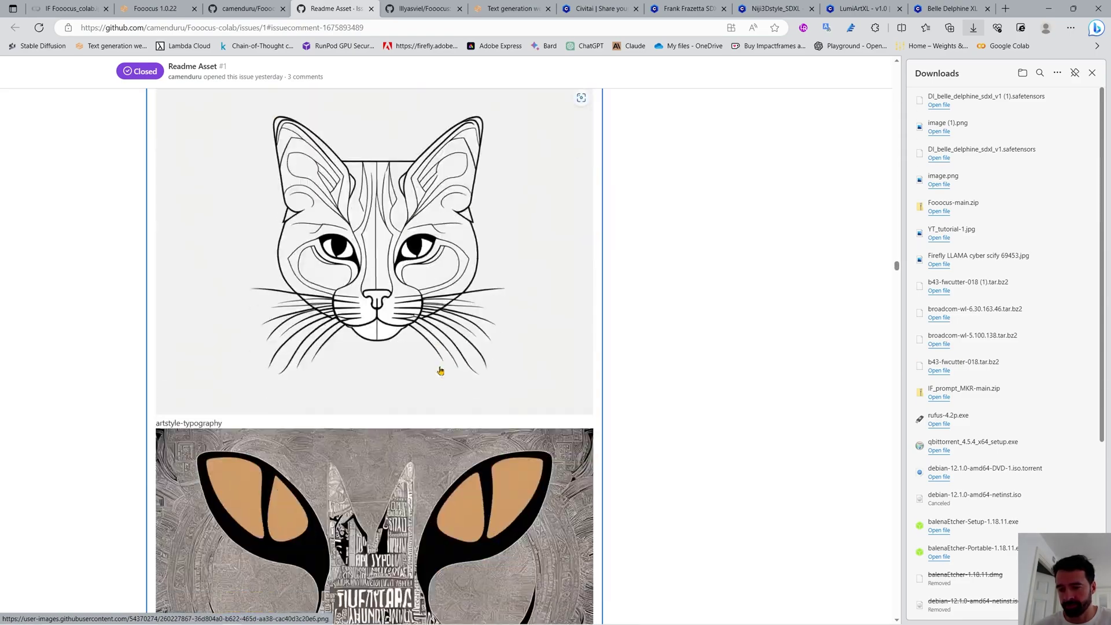
pyautogui.scroll(-4, 440, 372)
pyautogui.scroll(-4, 439, 368)
pyautogui.scroll(-6, 439, 370)
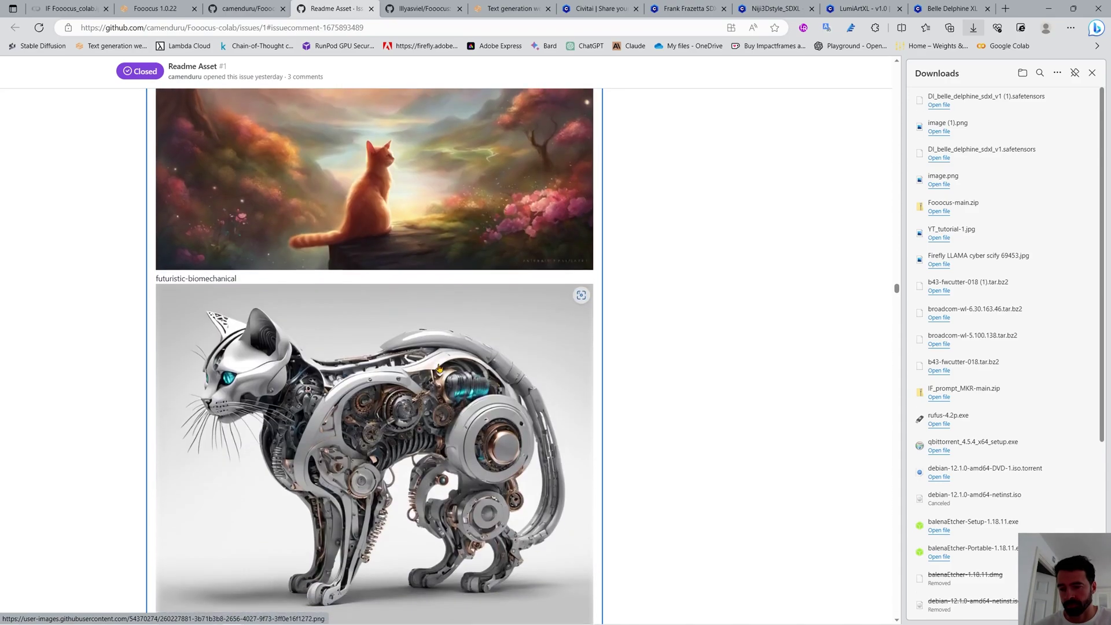
pyautogui.scroll(-4, 439, 369)
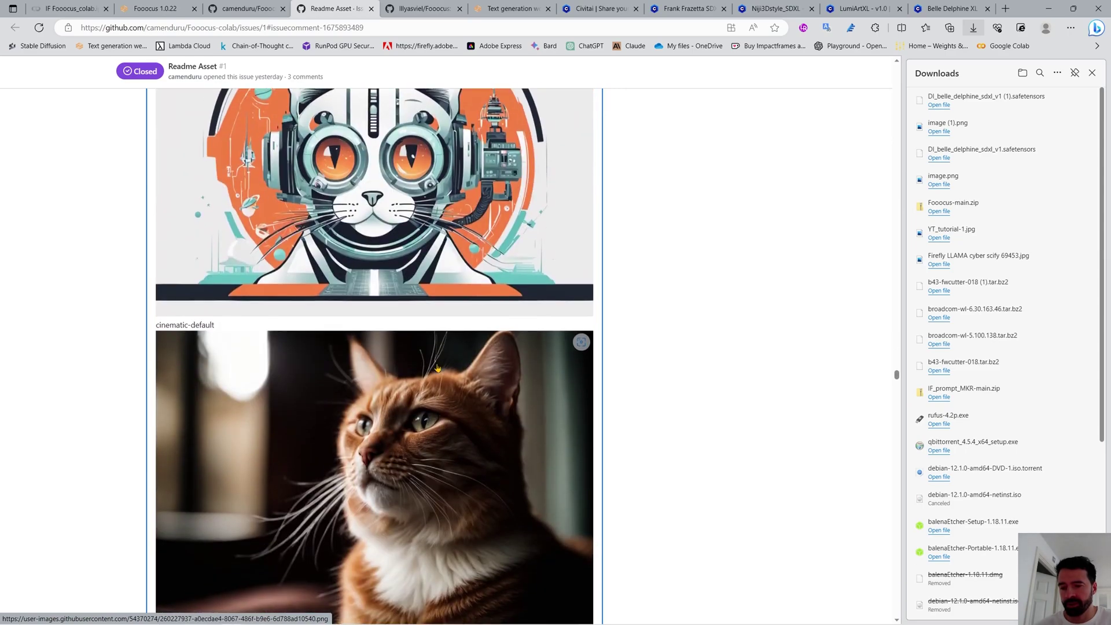
pyautogui.scroll(-4, 438, 368)
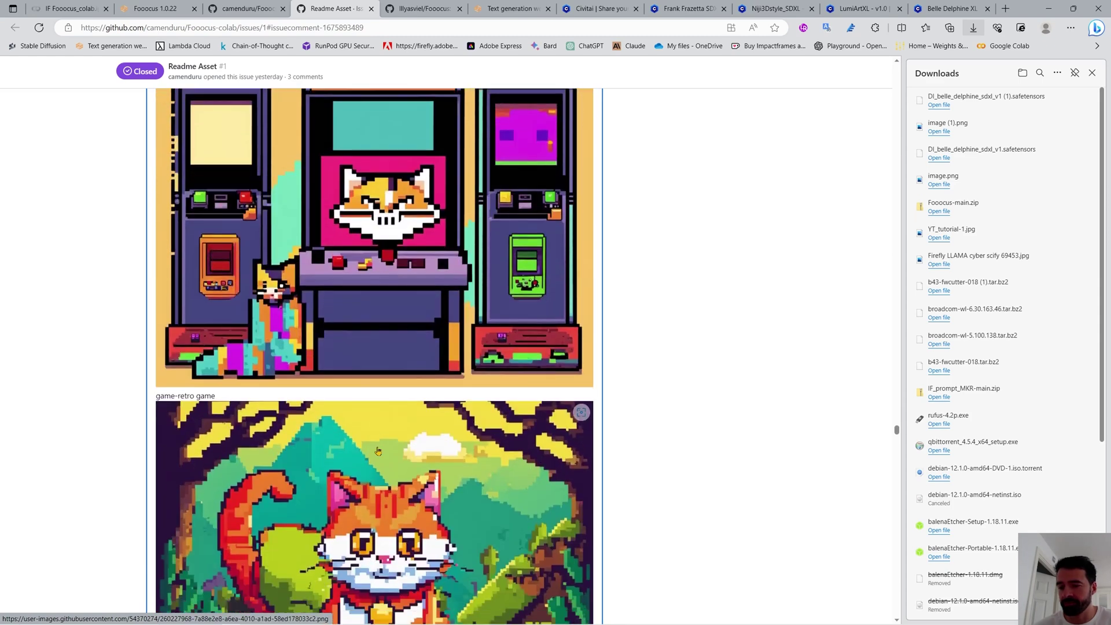
pyautogui.scroll(1, 378, 449)
pyautogui.scroll(1, 378, 448)
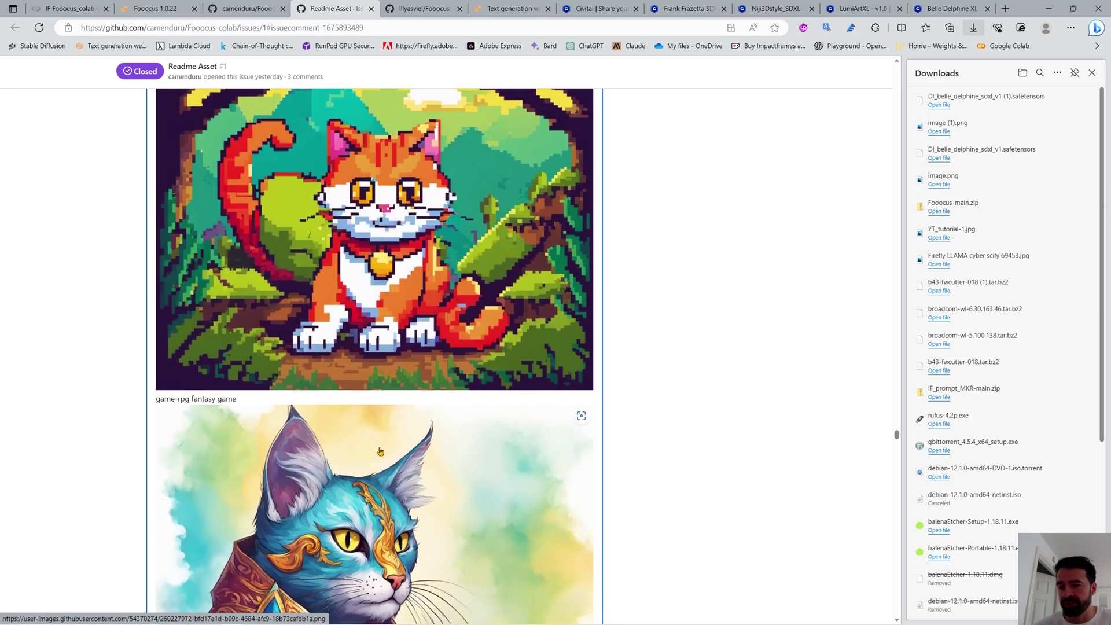
pyautogui.scroll(-2, 378, 447)
pyautogui.scroll(-2, 422, 331)
pyautogui.scroll(-2, 416, 347)
pyautogui.scroll(-2, 411, 365)
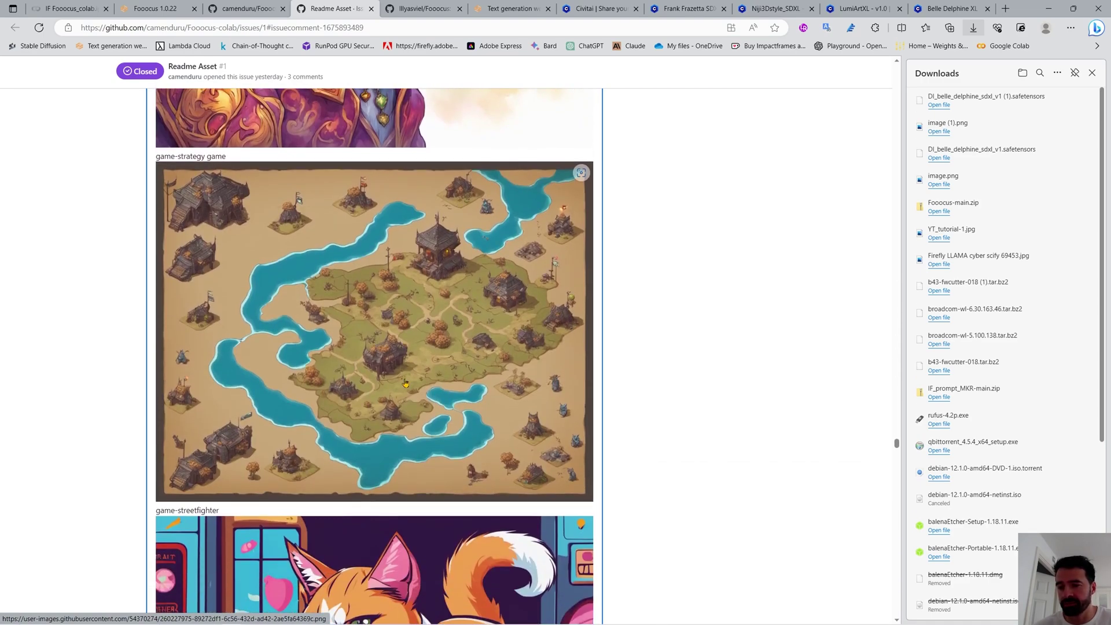
pyautogui.scroll(-2, 407, 382)
pyautogui.scroll(3, 406, 383)
pyautogui.scroll(-3, 406, 382)
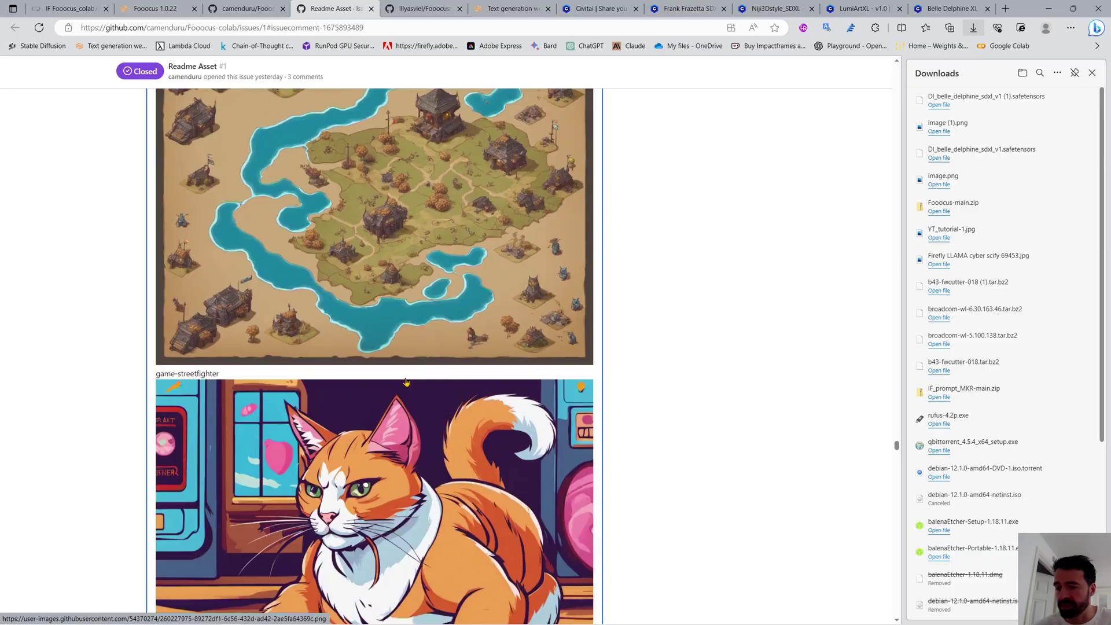
pyautogui.scroll(-4, 406, 382)
pyautogui.scroll(-5, 406, 382)
pyautogui.scroll(-4, 406, 382)
pyautogui.scroll(-5, 406, 382)
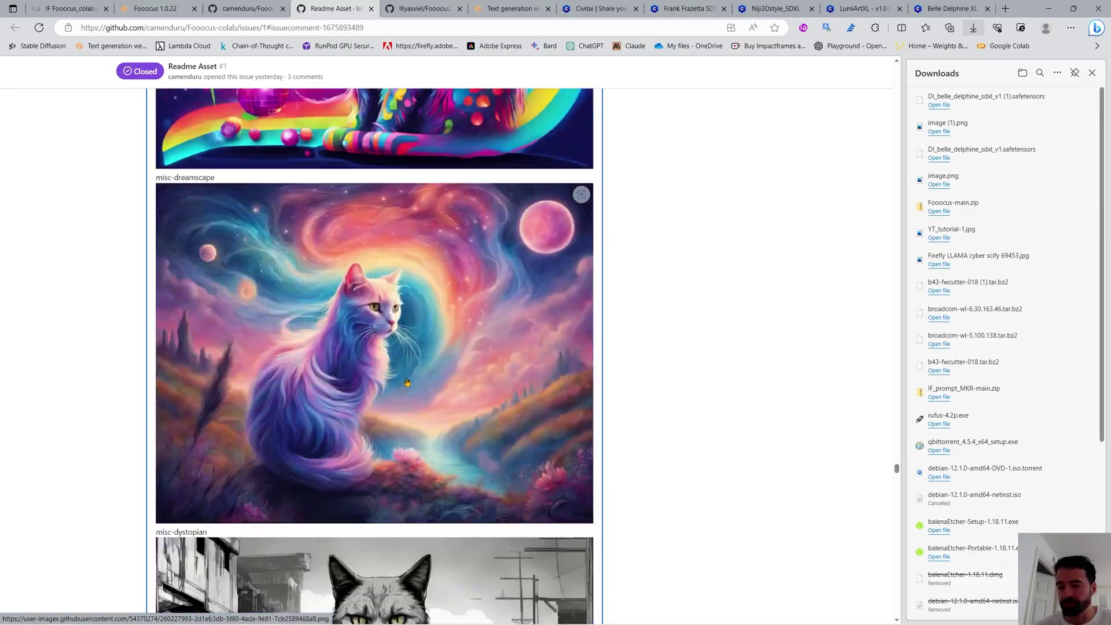
pyautogui.scroll(-5, 406, 381)
pyautogui.scroll(-5, 407, 382)
pyautogui.scroll(-5, 406, 382)
pyautogui.scroll(-5, 406, 382)
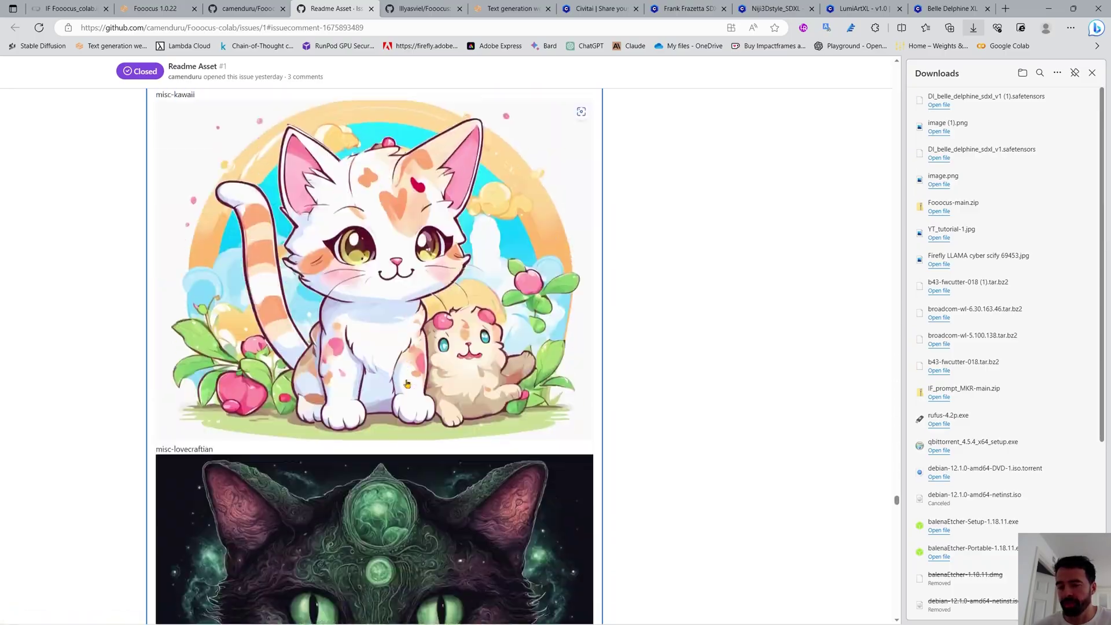
pyautogui.scroll(-5, 407, 382)
pyautogui.scroll(-5, 407, 382)
pyautogui.scroll(-5, 407, 382)
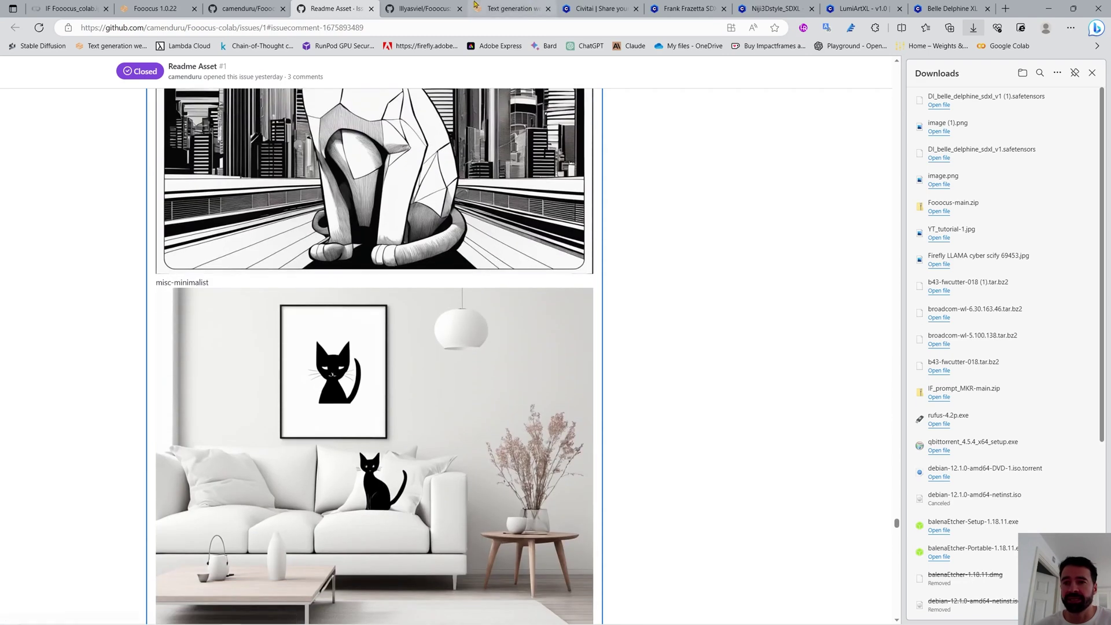
# Check the generated black SUV in Fooocus, then switch to the Fooocus project readme.
pyautogui.click(157, 8)
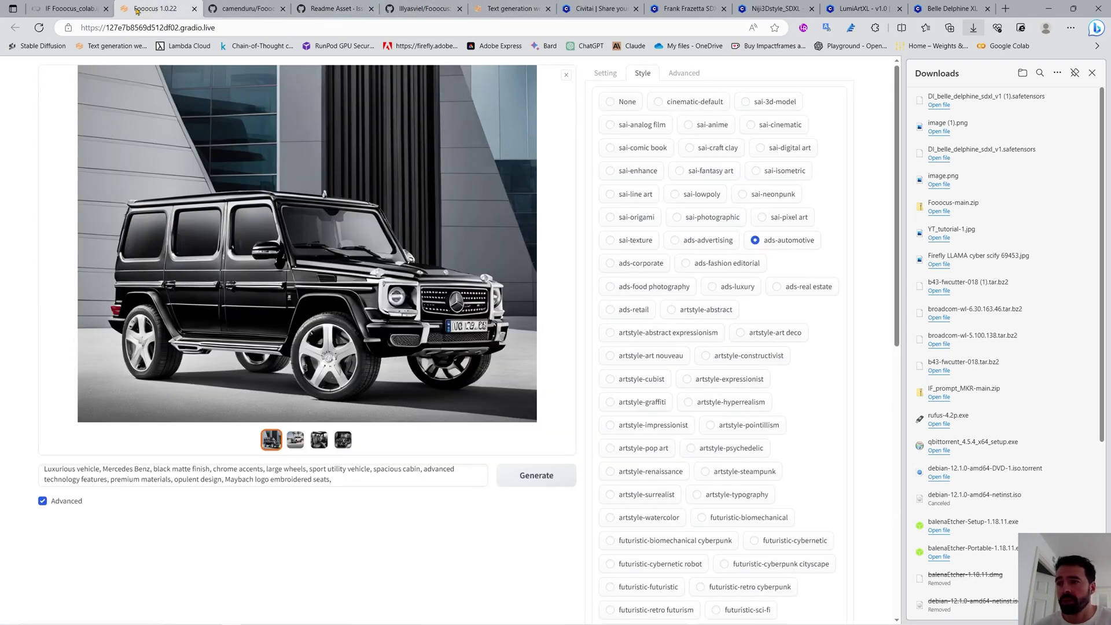
pyautogui.click(421, 8)
pyautogui.scroll(-2, 358, 380)
pyautogui.scroll(-2, 358, 381)
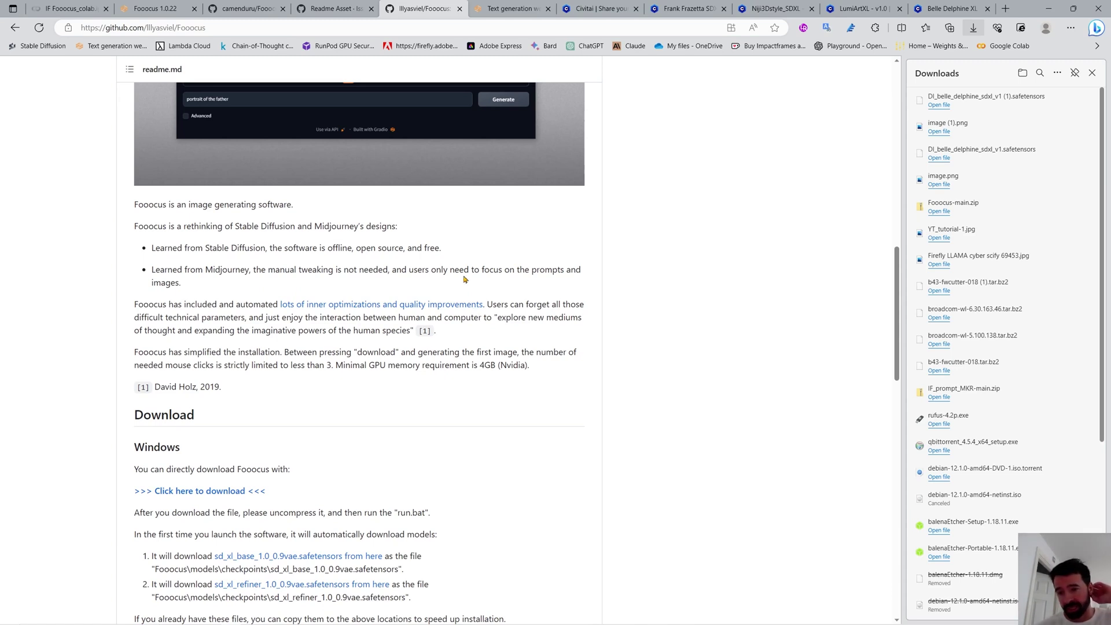
# Open the readme's optimizations link in a new tab for Hidden Tricks, then return to the readme.
pyautogui.rightClick(397, 309)
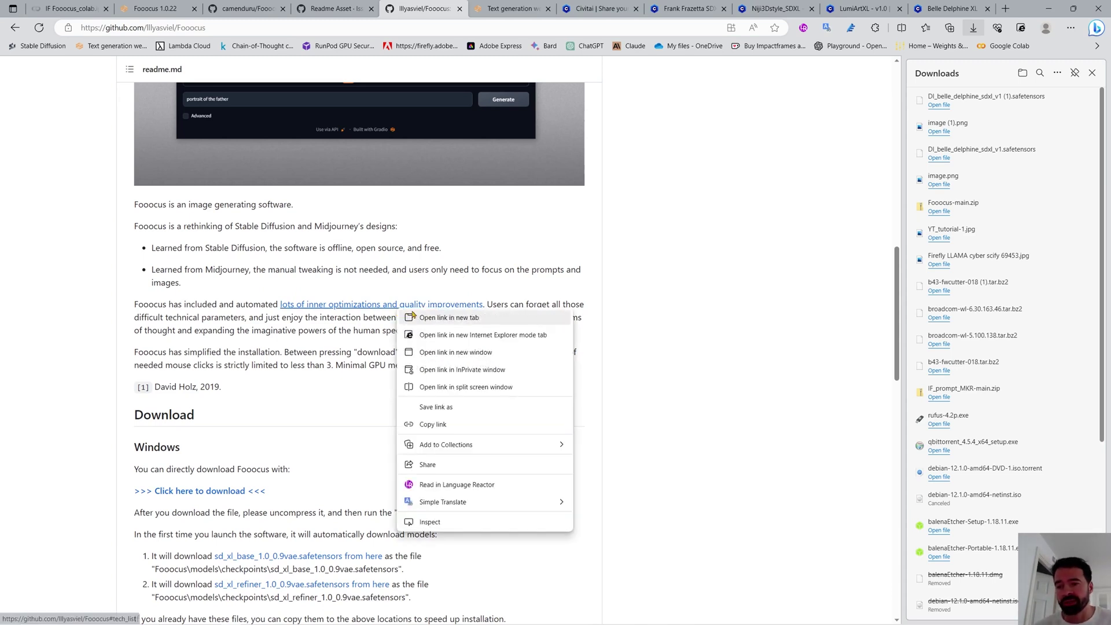
pyautogui.click(412, 317)
pyautogui.hotkey('ctrl', 'Tab')
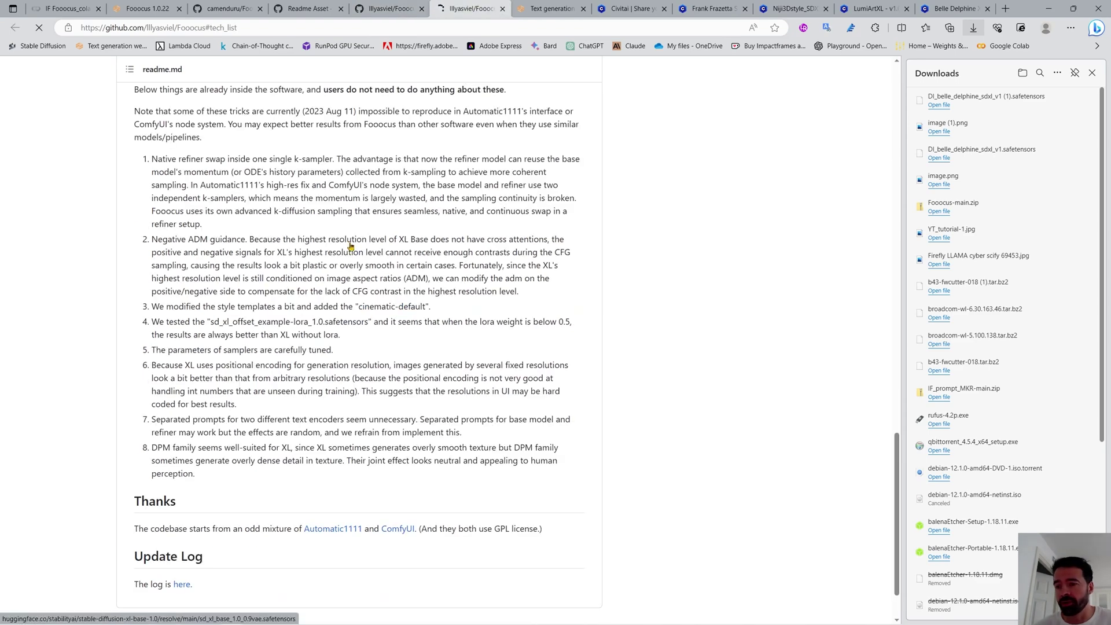
pyautogui.scroll(2, 350, 338)
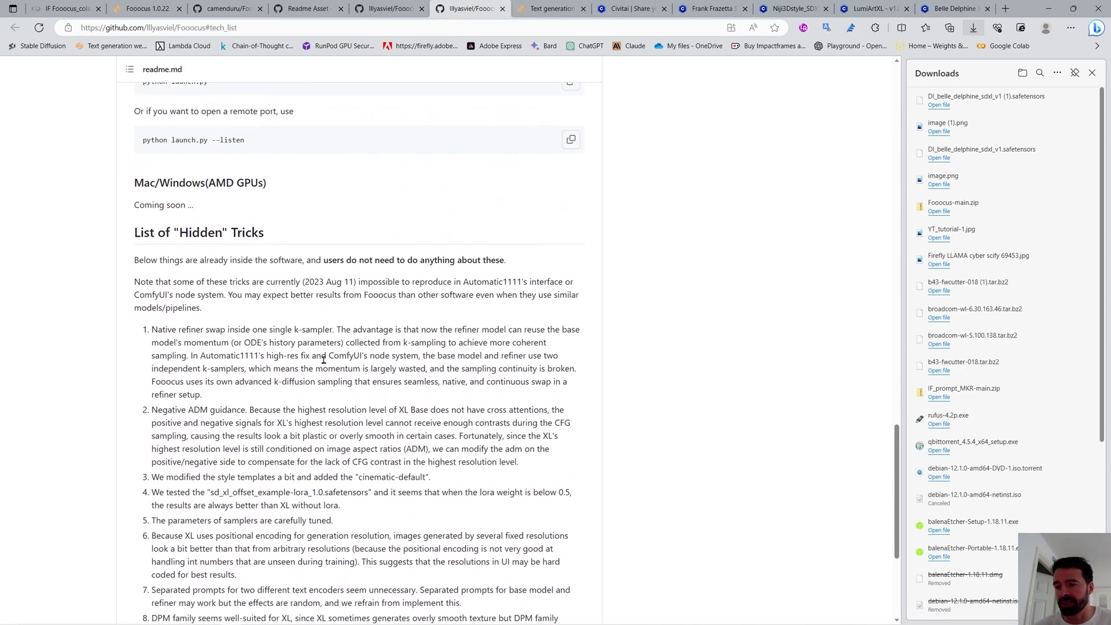
pyautogui.scroll(-2, 324, 358)
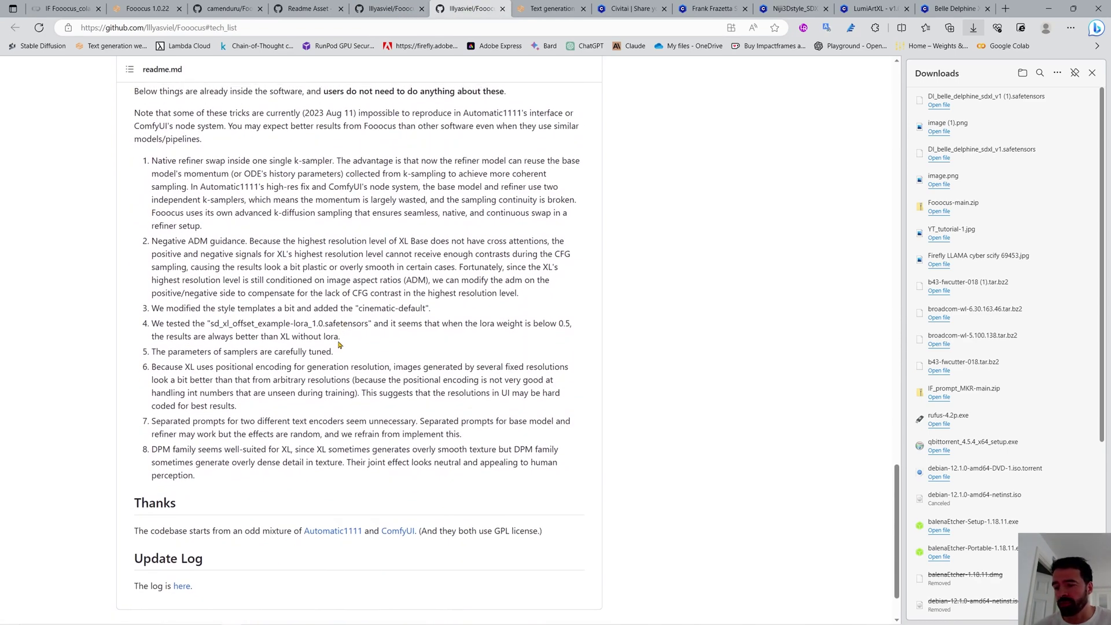
pyautogui.scroll(1, 339, 345)
pyautogui.scroll(-2, 352, 425)
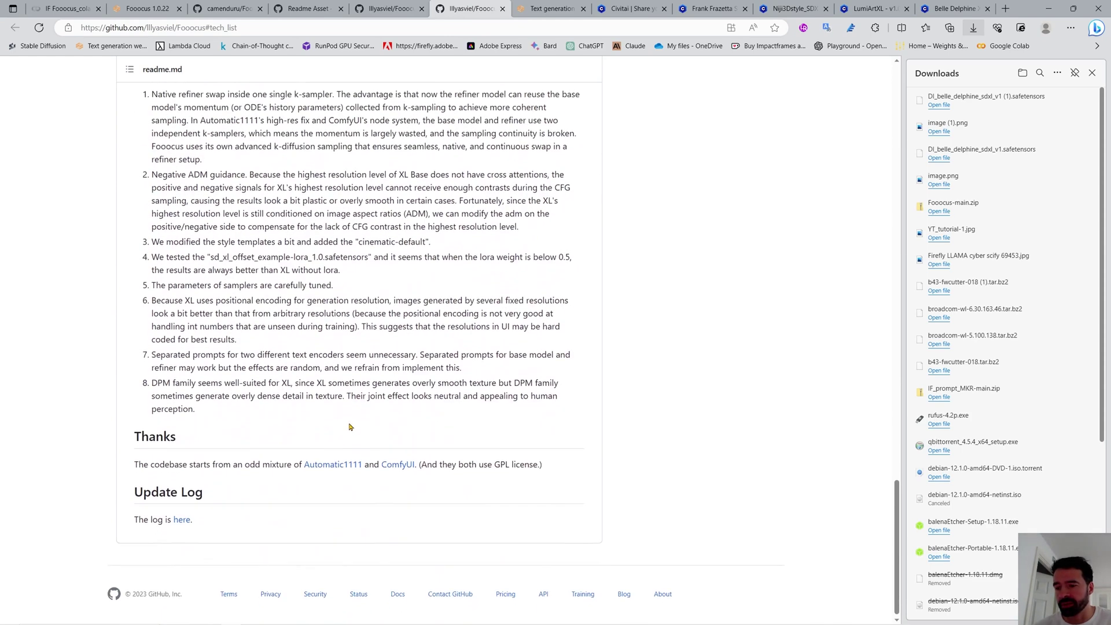
pyautogui.scroll(1, 326, 430)
pyautogui.scroll(2, 328, 412)
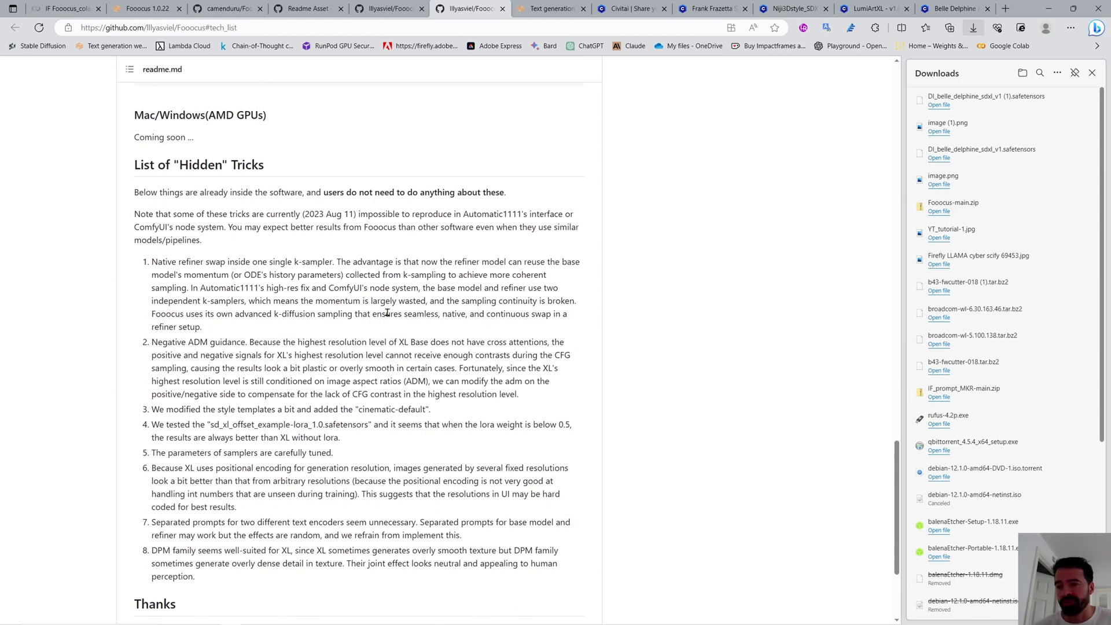
pyautogui.click(389, 9)
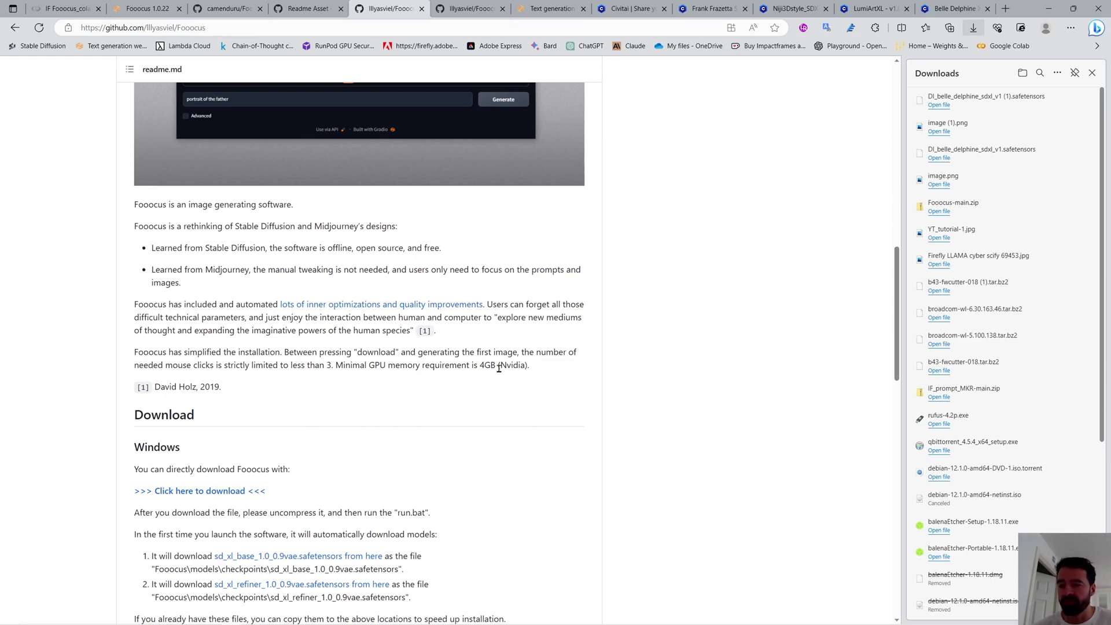
pyautogui.scroll(-3, 414, 399)
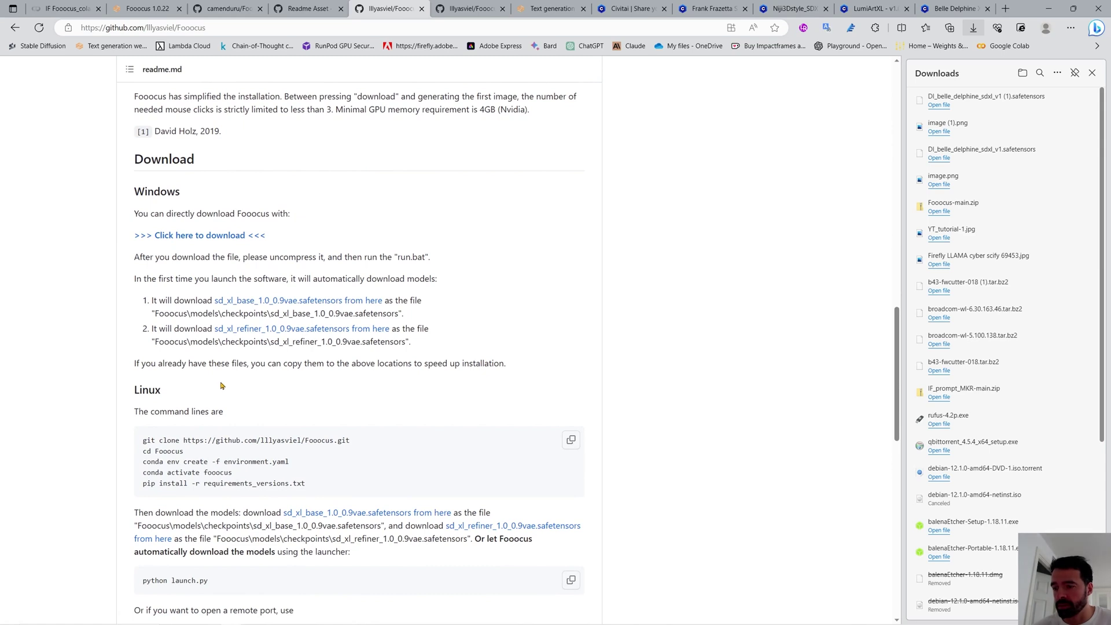
pyautogui.scroll(-2, 222, 385)
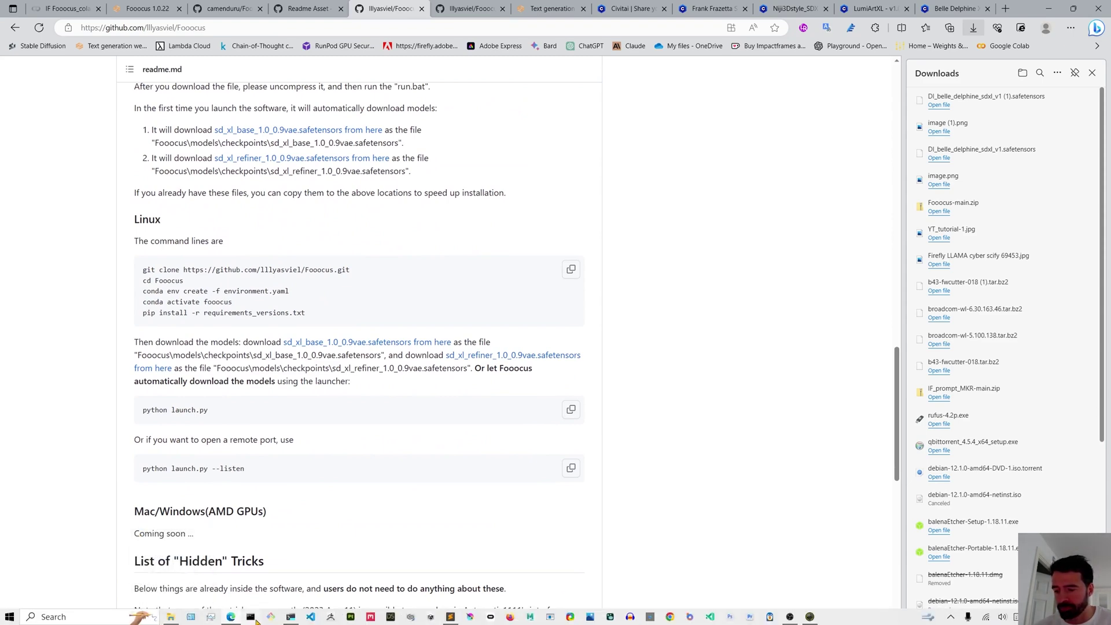
# Restore Windows Terminal and open a new Ubuntu shell tab.
pyautogui.moveTo(289, 617)
pyautogui.click(306, 583)
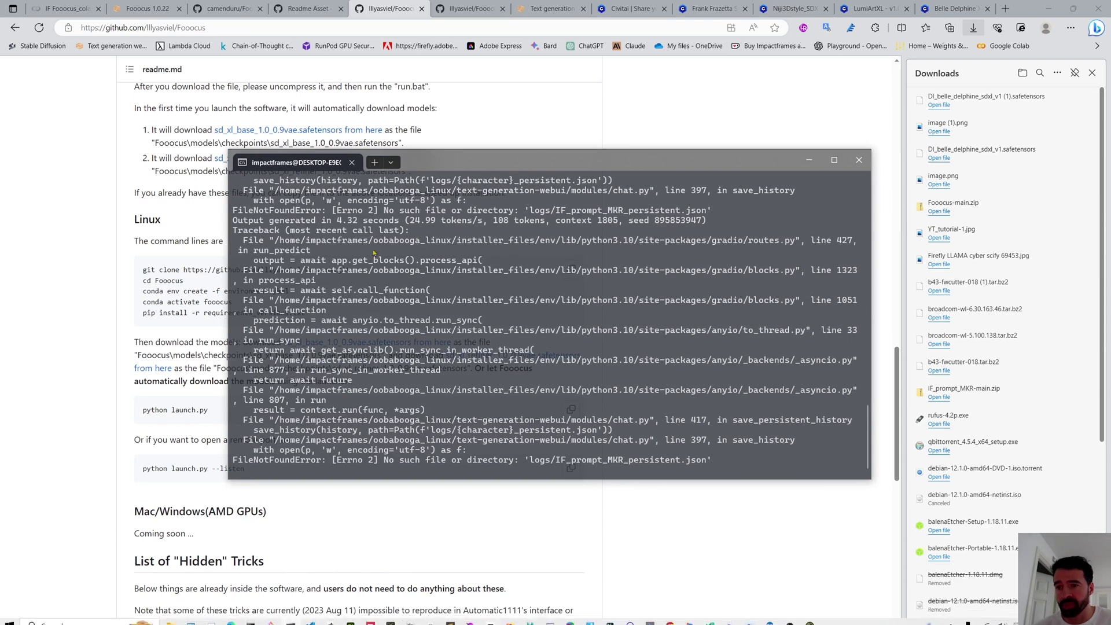
pyautogui.click(390, 163)
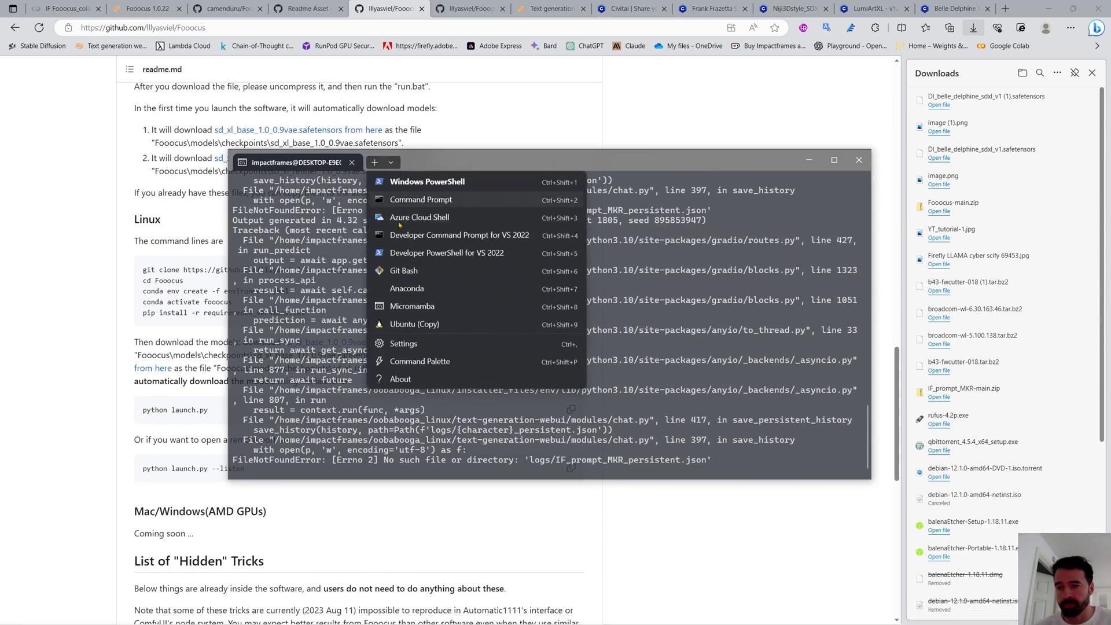
pyautogui.click(410, 323)
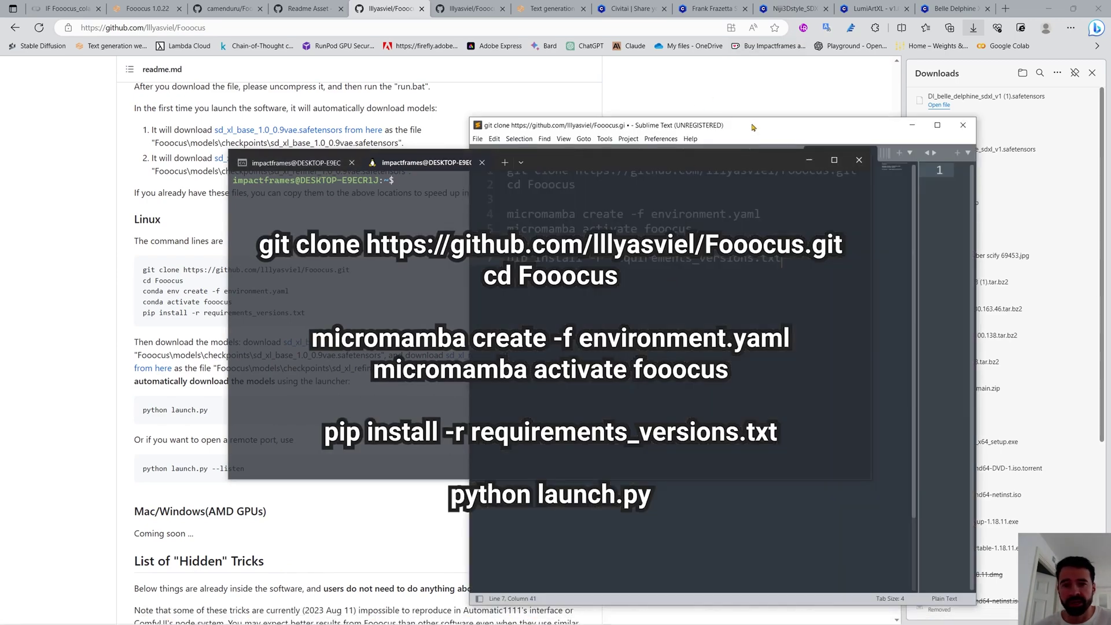
# Copy the Fooocus install commands from the notes, run them in Ubuntu, and minimize the terminal.
pyautogui.moveTo(752, 128)
pyautogui.mouseDown()
pyautogui.moveTo(283, 467)
pyautogui.moveTo(360, 460)
pyautogui.mouseUp()
pyautogui.moveTo(391, 593)
pyautogui.mouseDown()
pyautogui.moveTo(61, 510)
pyautogui.moveTo(83, 505)
pyautogui.mouseUp()
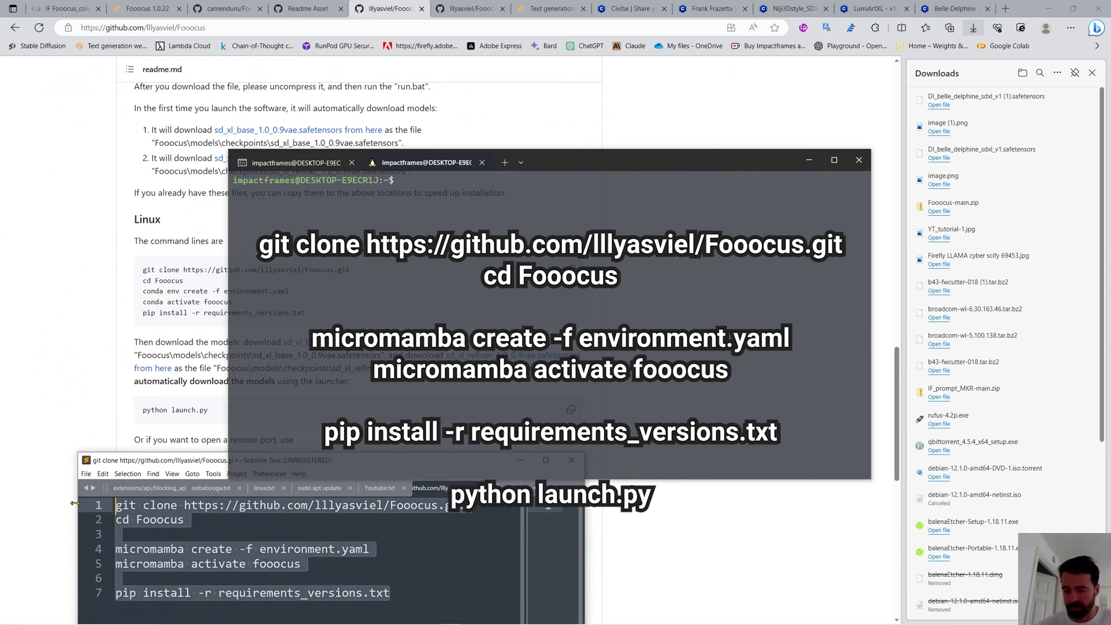
pyautogui.rightClick(472, 201)
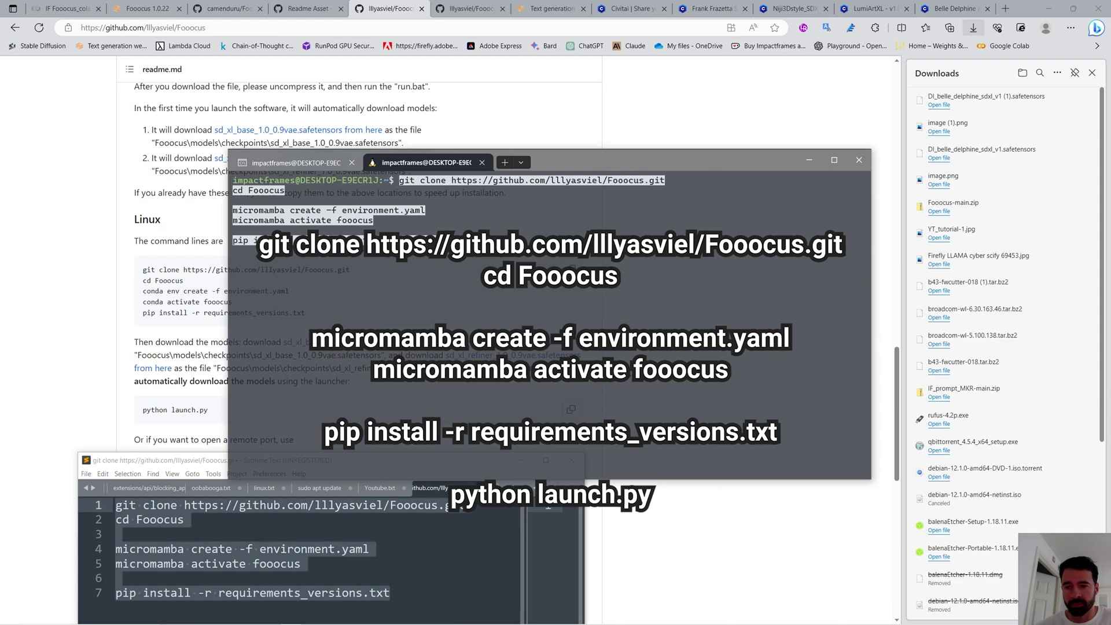
pyautogui.press('Return')
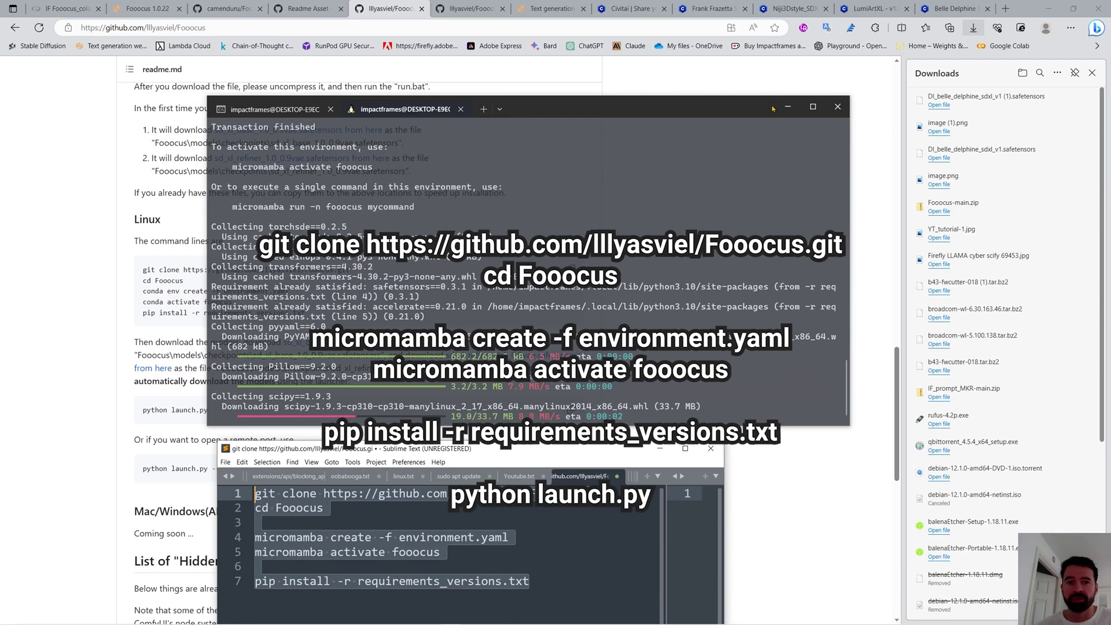
pyautogui.click(786, 107)
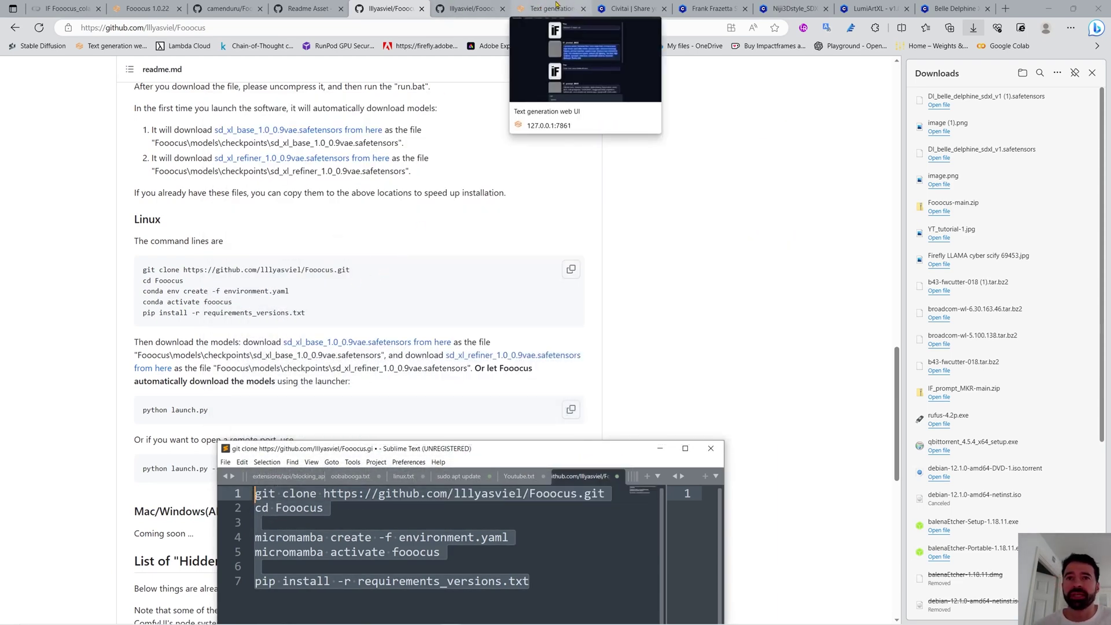
# Browse the silver SUV, car interior and fourth generated images, then switch the style to sai-cinematic.
pyautogui.click(313, 8)
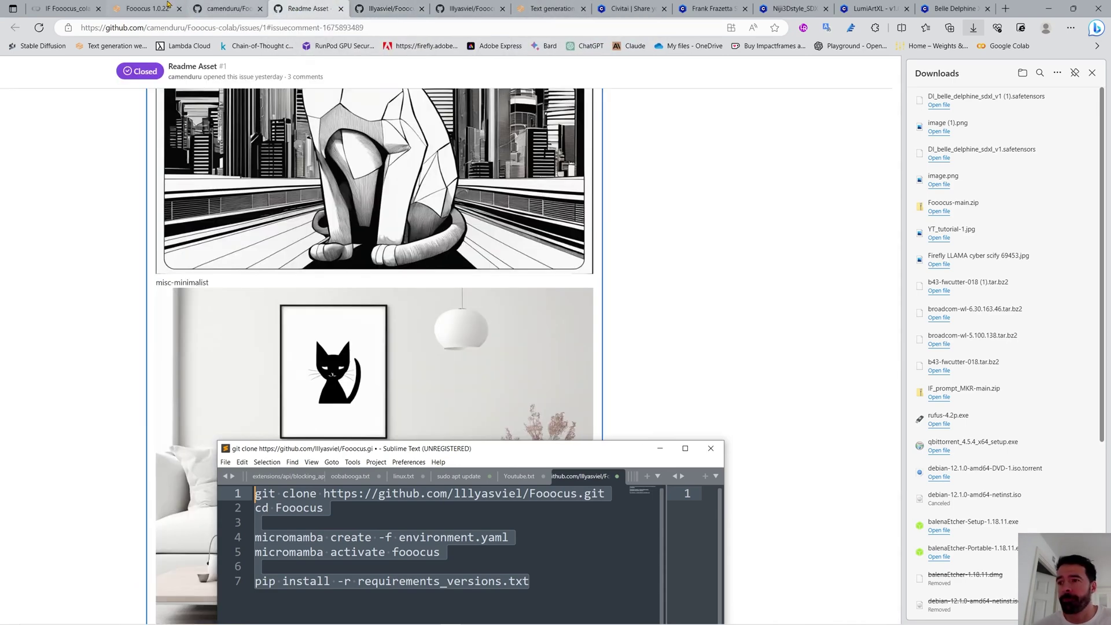
pyautogui.click(148, 9)
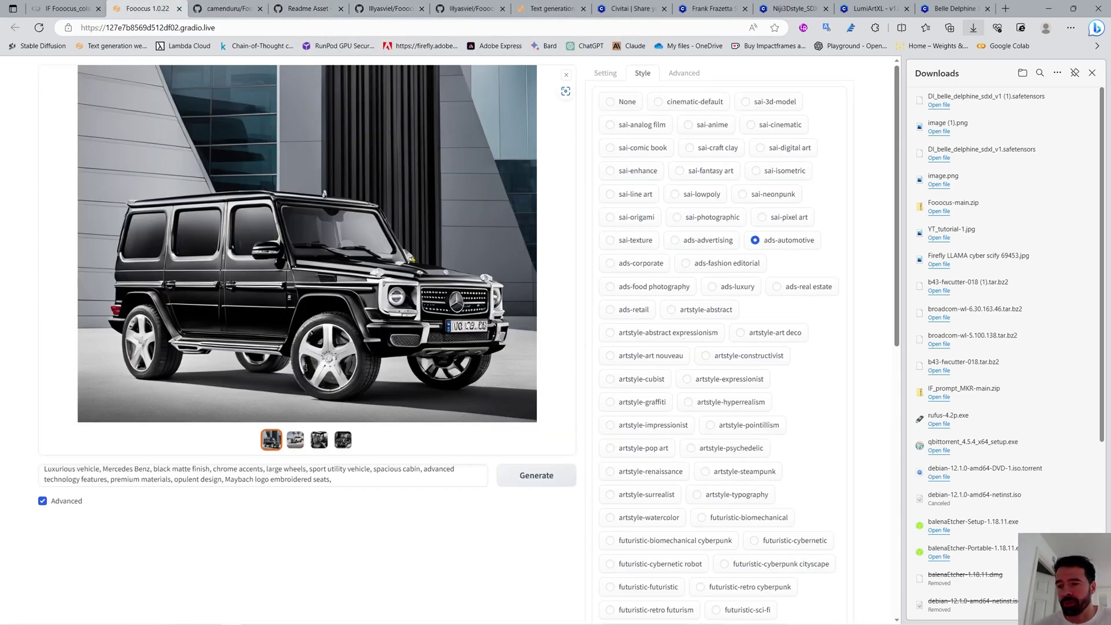
pyautogui.scroll(-2, 495, 250)
pyautogui.scroll(2, 486, 256)
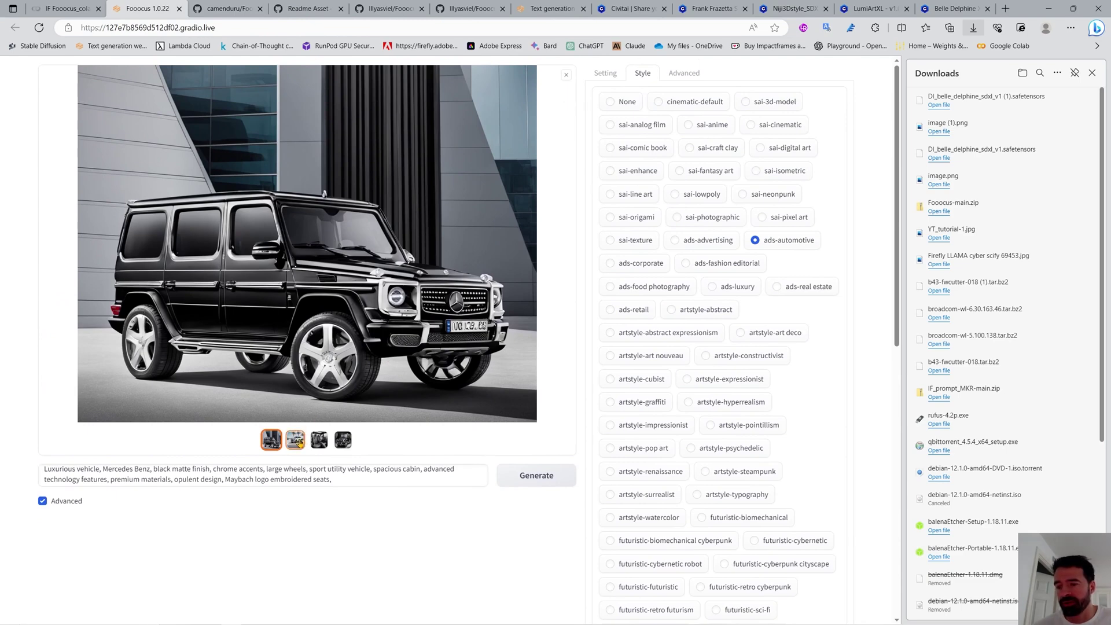
pyautogui.click(295, 439)
pyautogui.press('Right')
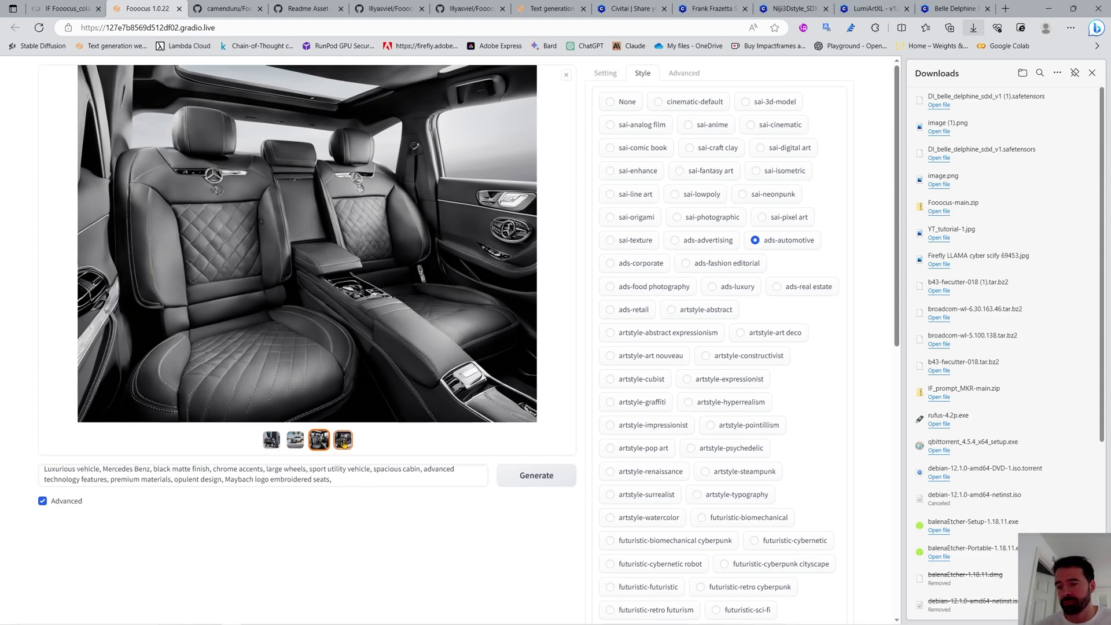
pyautogui.click(342, 441)
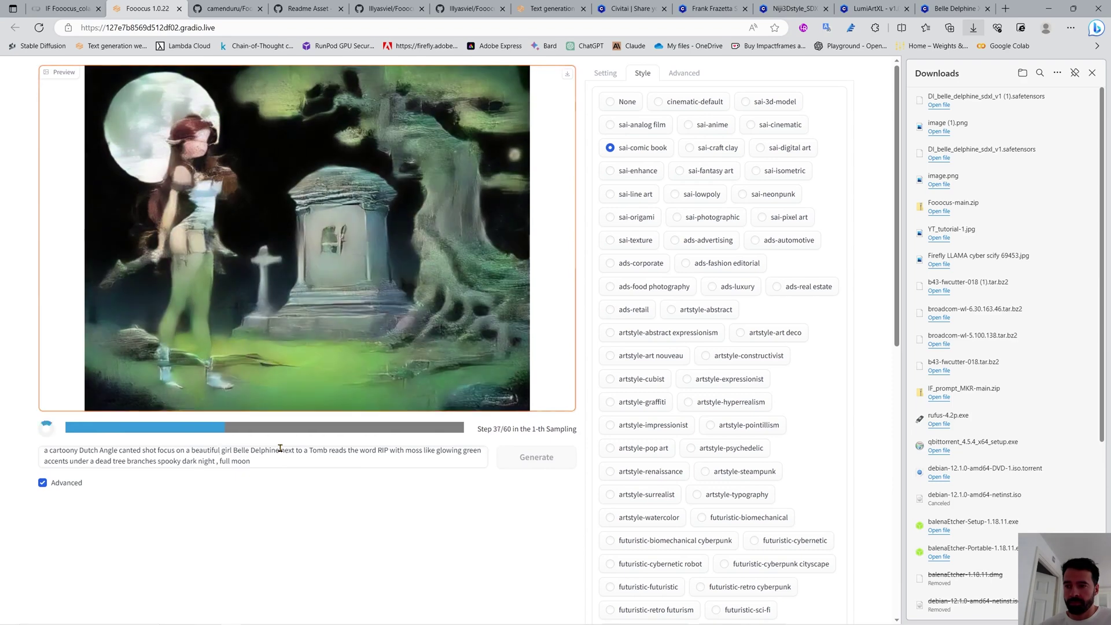
pyautogui.click(751, 124)
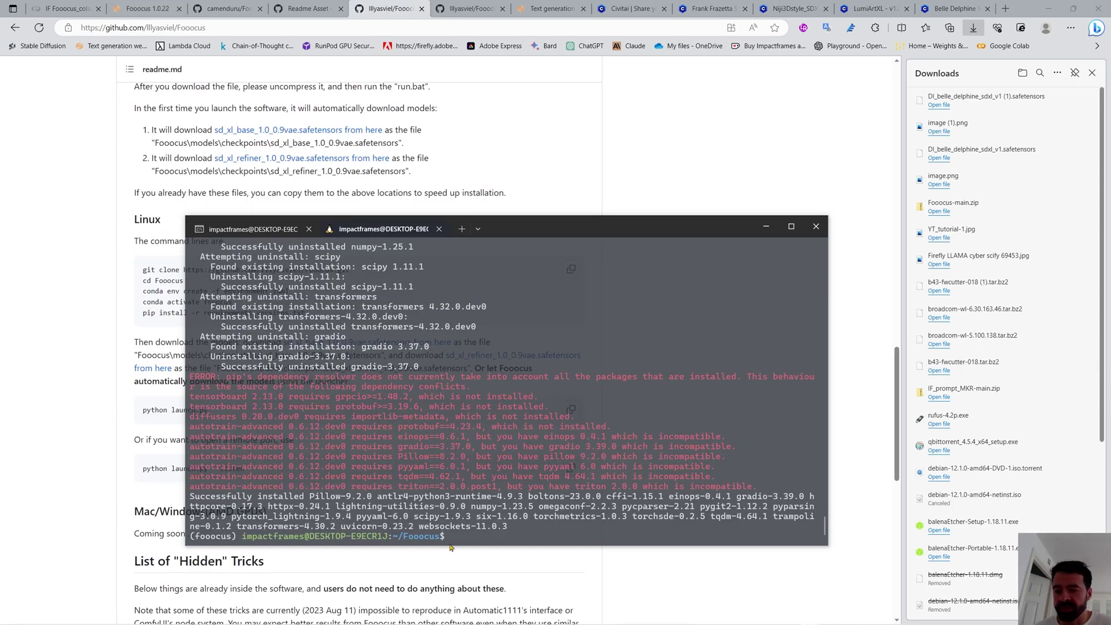
# Paste and run python launch.py in the Ubuntu shell.
pyautogui.rightClick(460, 540)
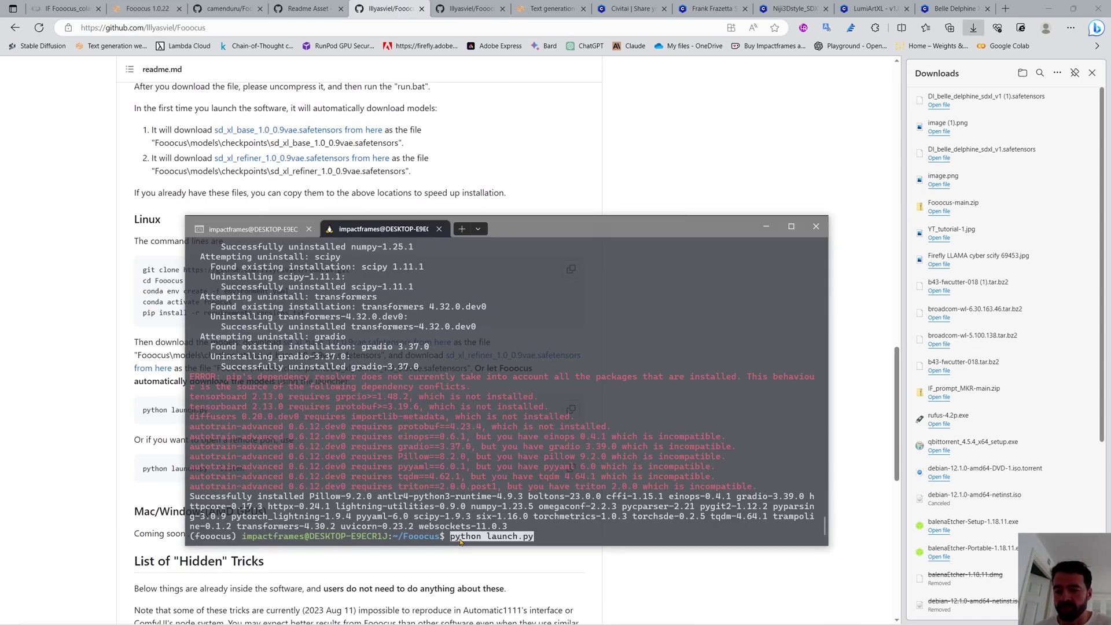
pyautogui.press('Return')
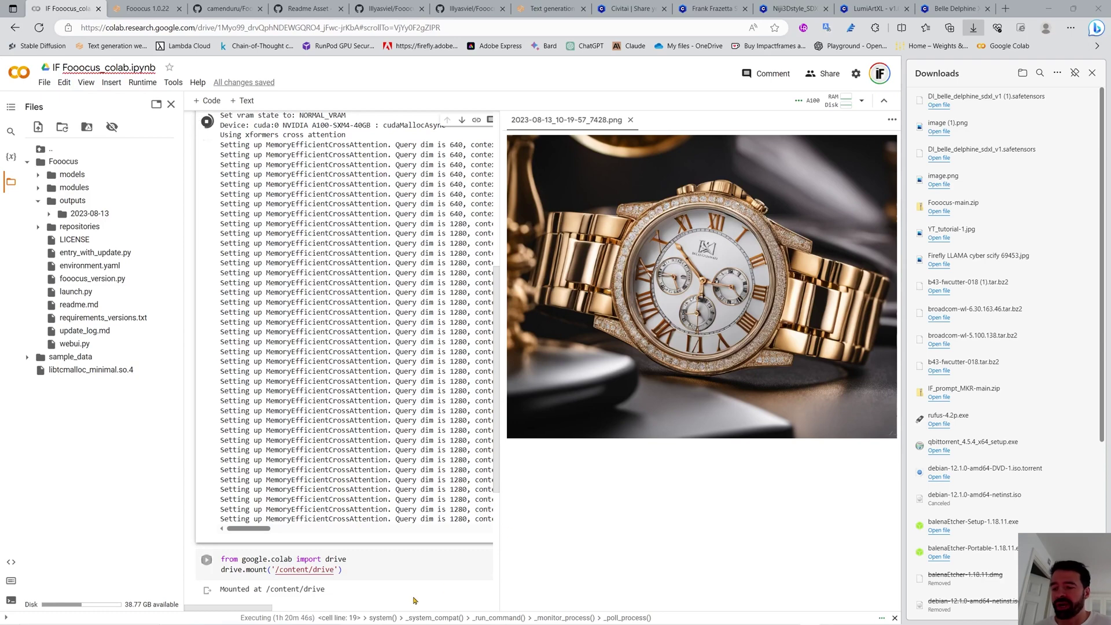
pyautogui.scroll(-2, 325, 287)
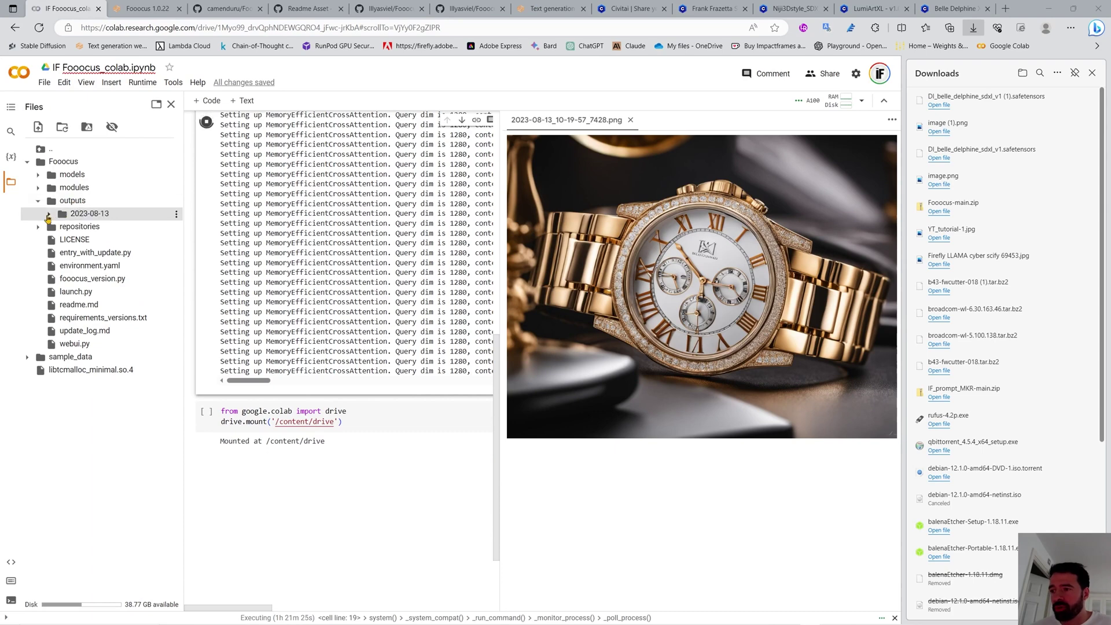
pyautogui.moveTo(90, 214)
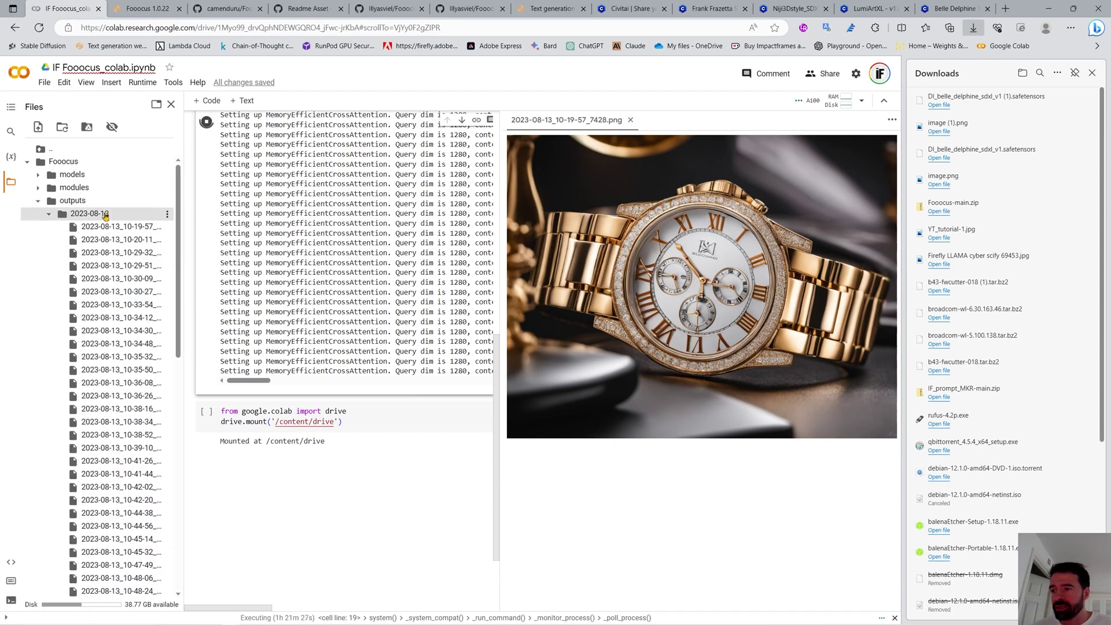
# Open the gold watch image, collapse the outputs/2023-08-13 folder, and stop the Fooocus cell.
pyautogui.doubleClick(111, 238)
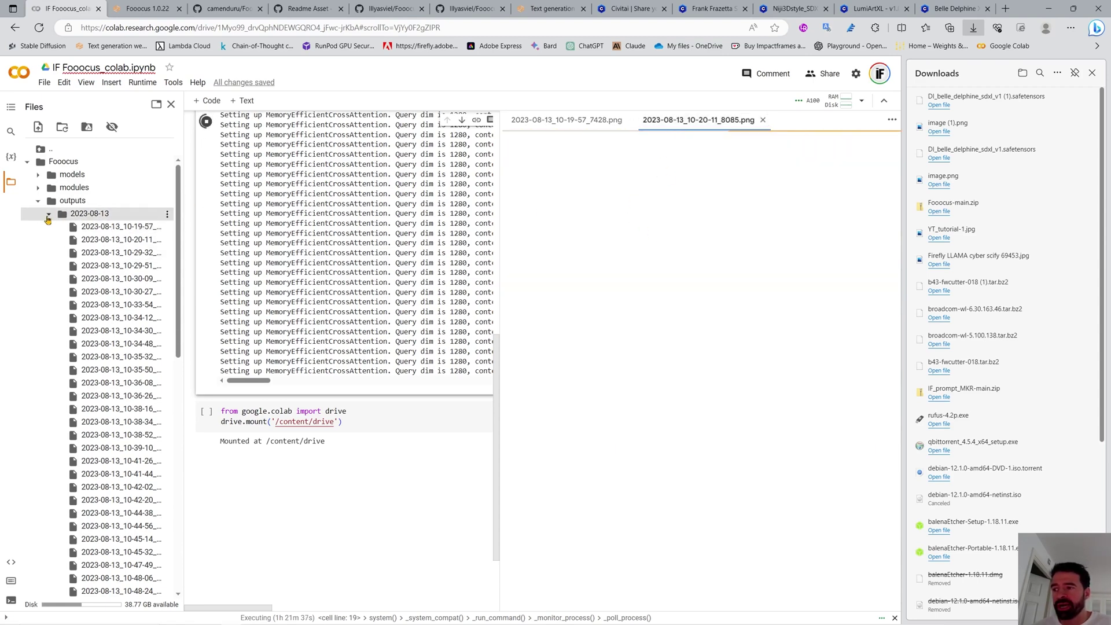
pyautogui.click(45, 215)
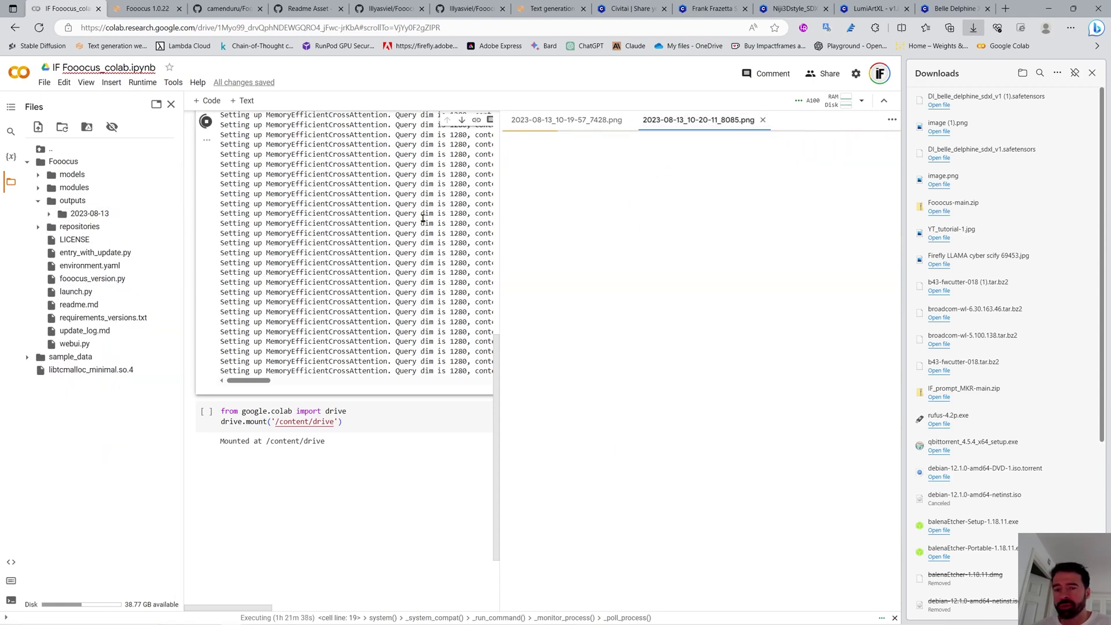
pyautogui.click(214, 123)
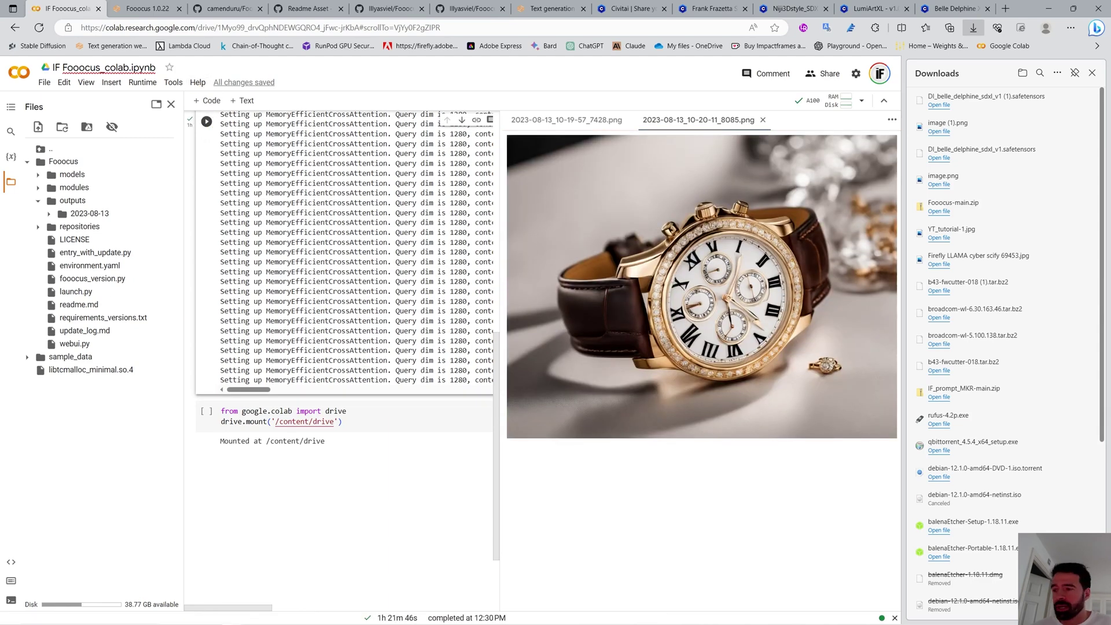
# Run the drive.mount cell, grant Google Drive access, and refresh Files to show drive.
pyautogui.click(206, 412)
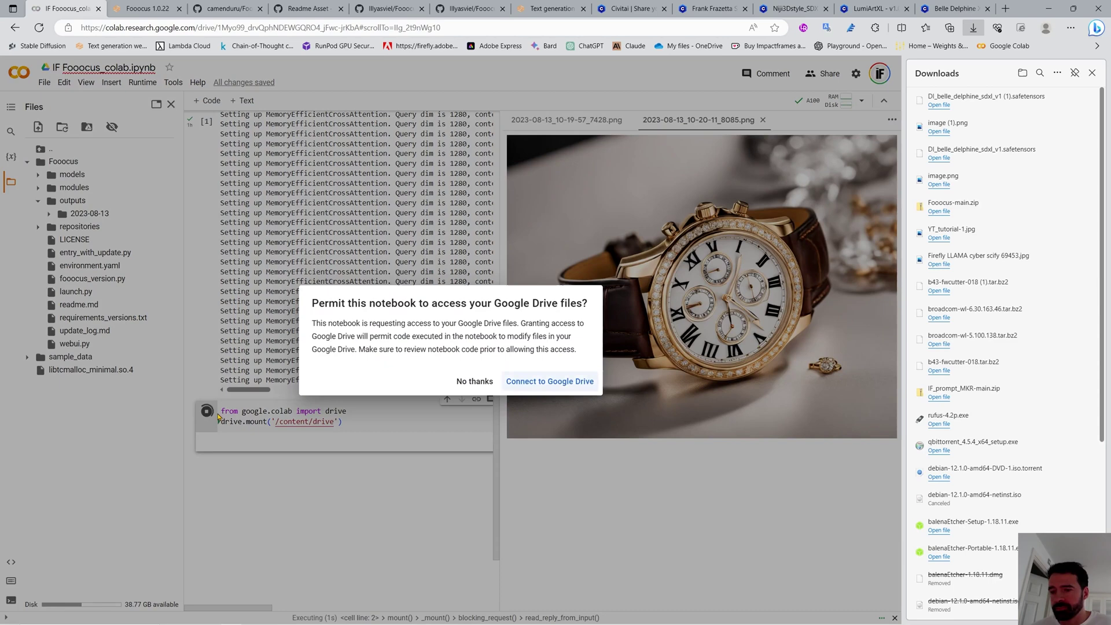
pyautogui.click(550, 380)
pyautogui.click(130, 165)
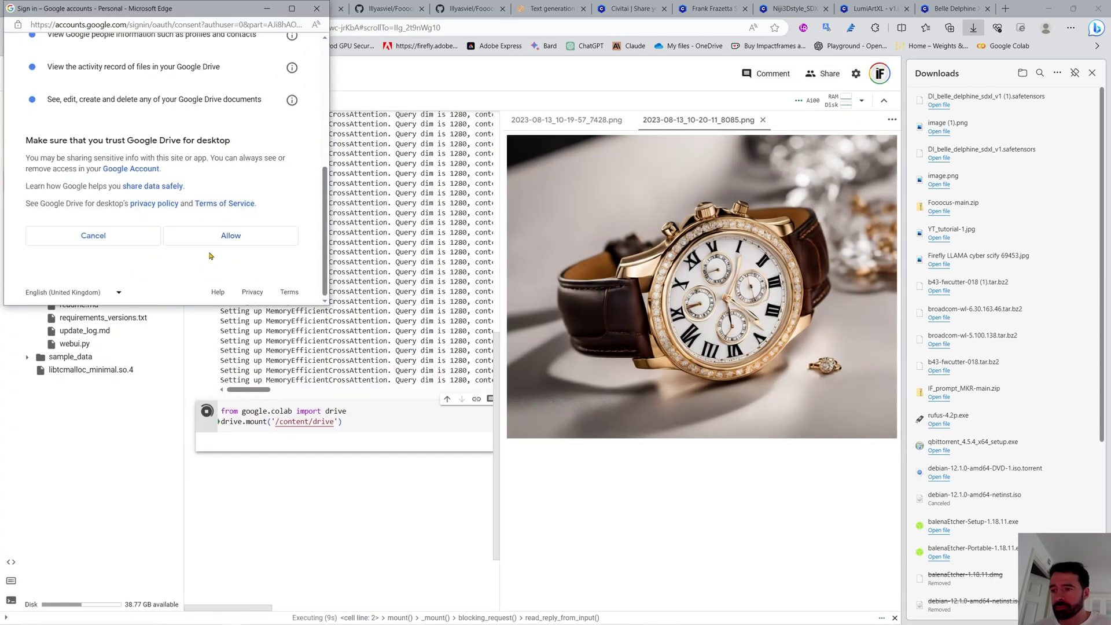
pyautogui.click(229, 235)
pyautogui.click(62, 128)
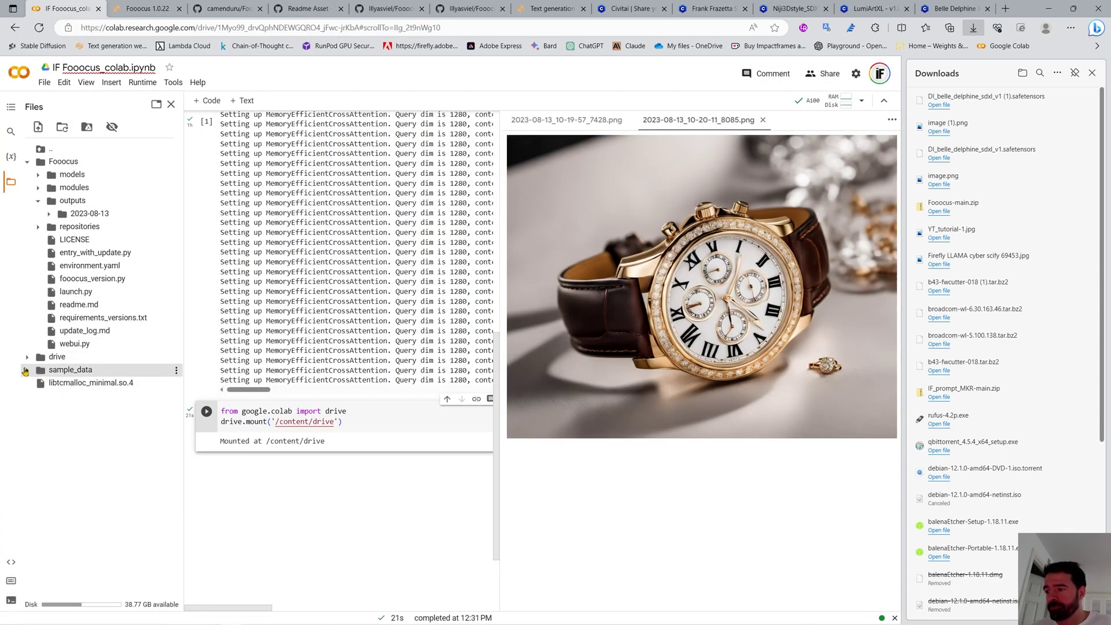
# Drag the 2023-08-13 outputs folder into drive/MyDrive.
pyautogui.click(29, 359)
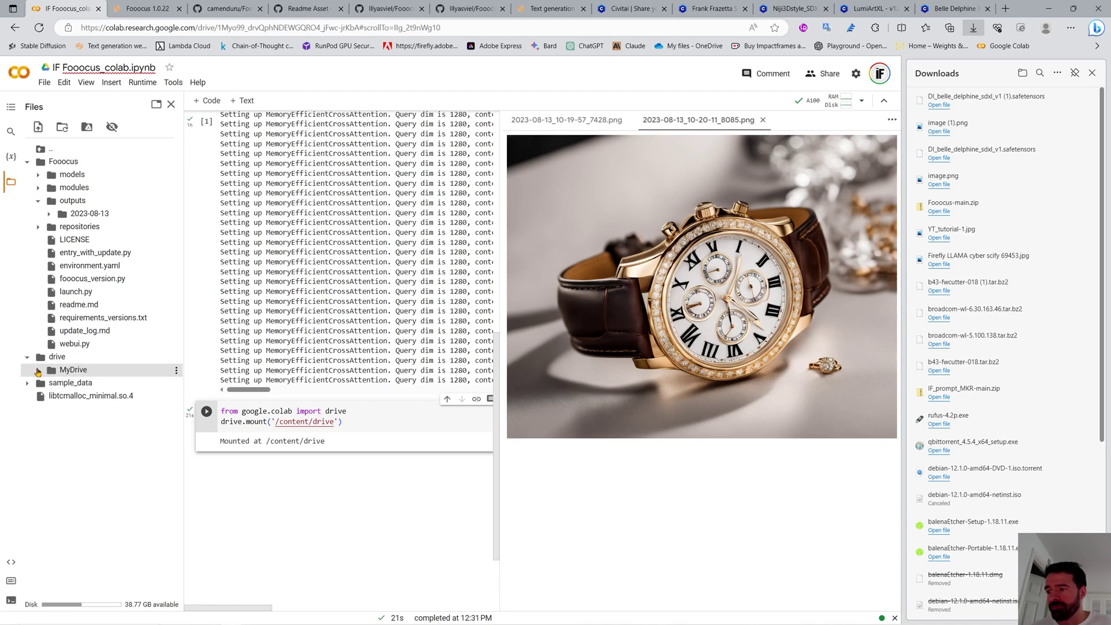
pyautogui.click(37, 371)
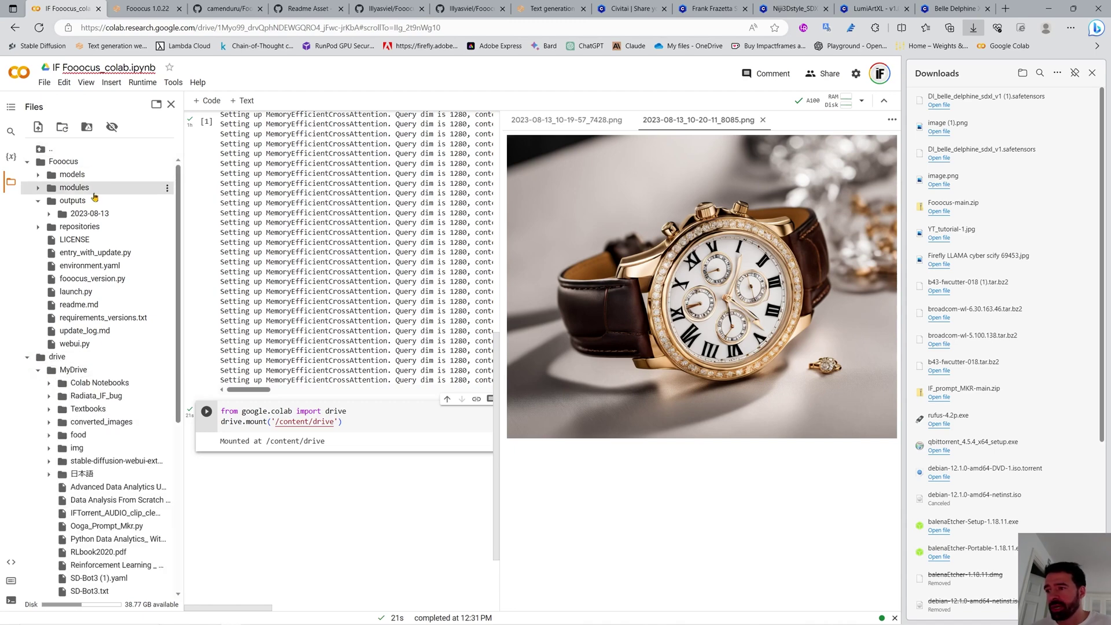
pyautogui.moveTo(88, 211); pyautogui.dragTo(94, 409)
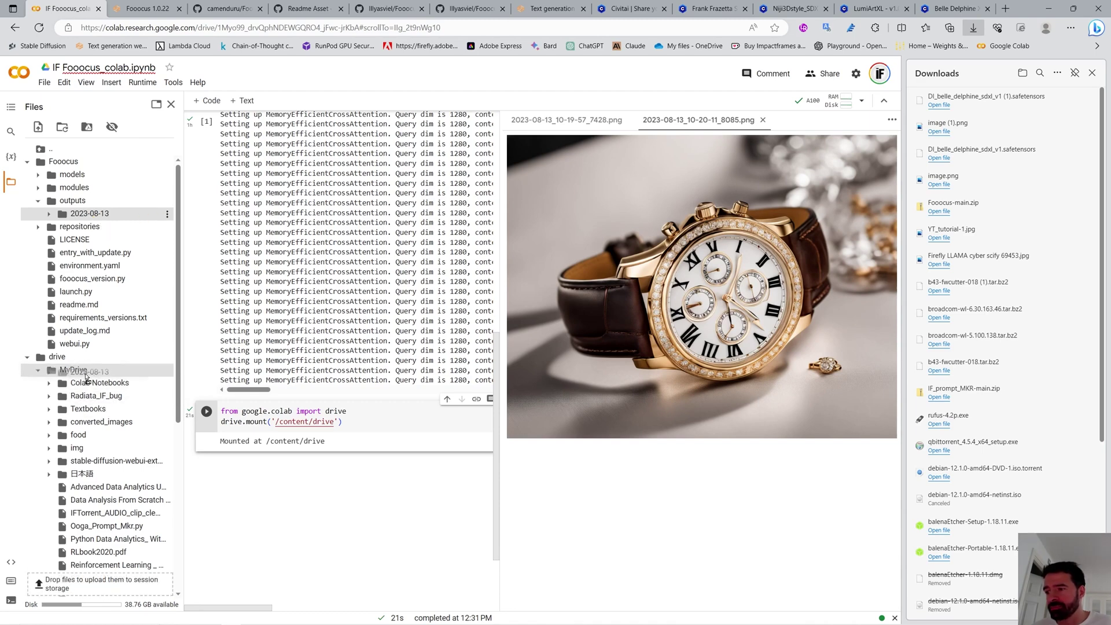
pyautogui.moveTo(93, 408); pyautogui.dragTo(86, 377)
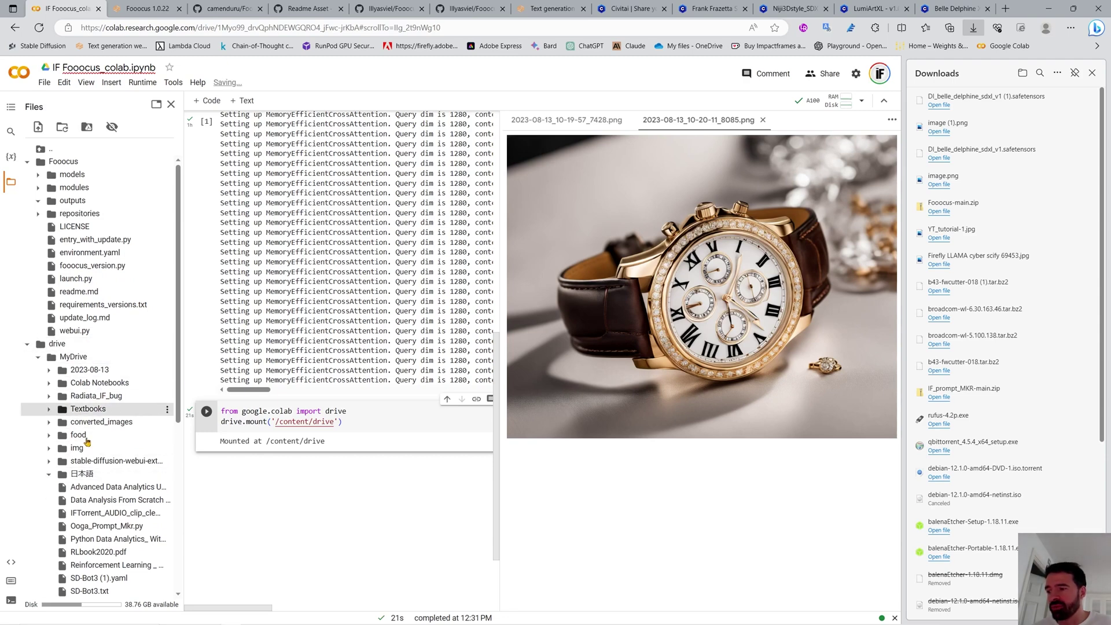
# Check the copied 2023-08-13 folder in MyDrive, then return to the Fooocus page.
pyautogui.click(95, 395)
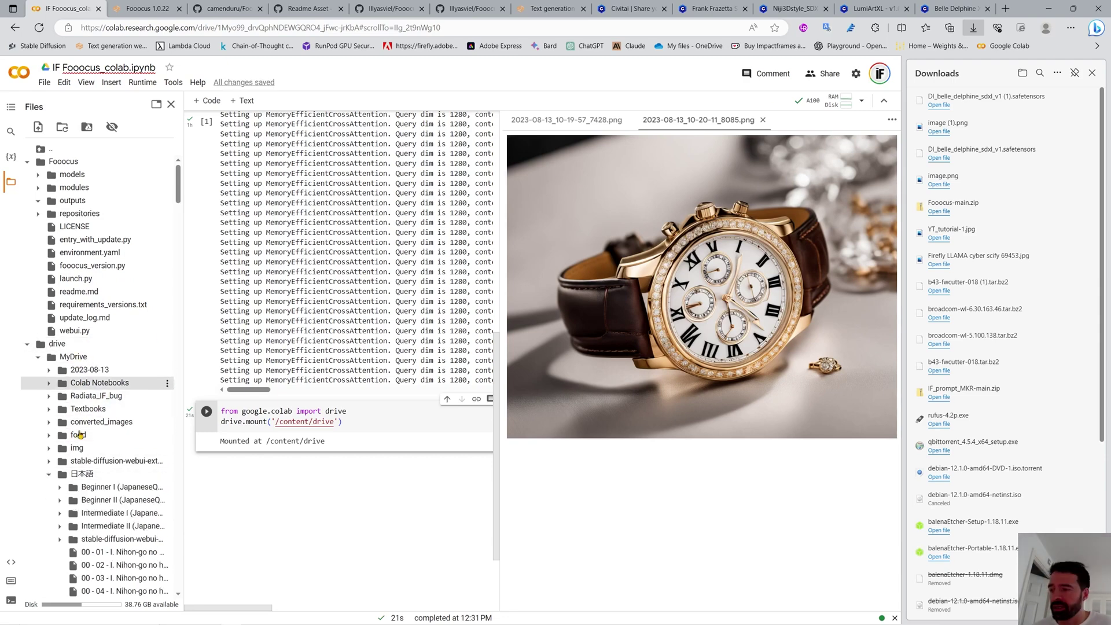
pyautogui.scroll(-3, 83, 503)
pyautogui.moveTo(82, 473)
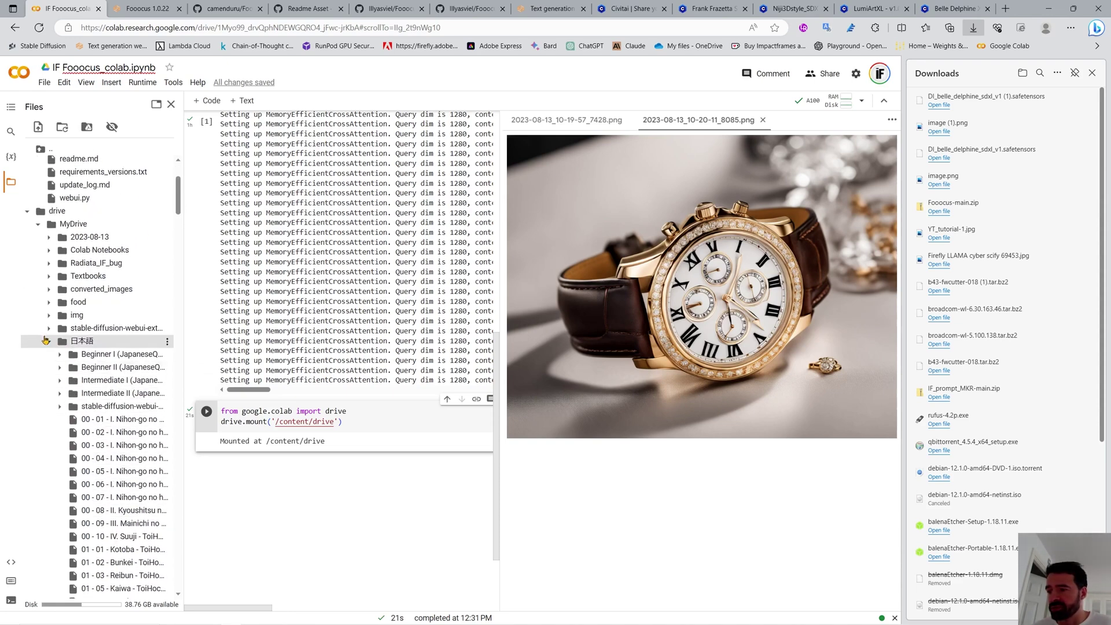
pyautogui.click(49, 345)
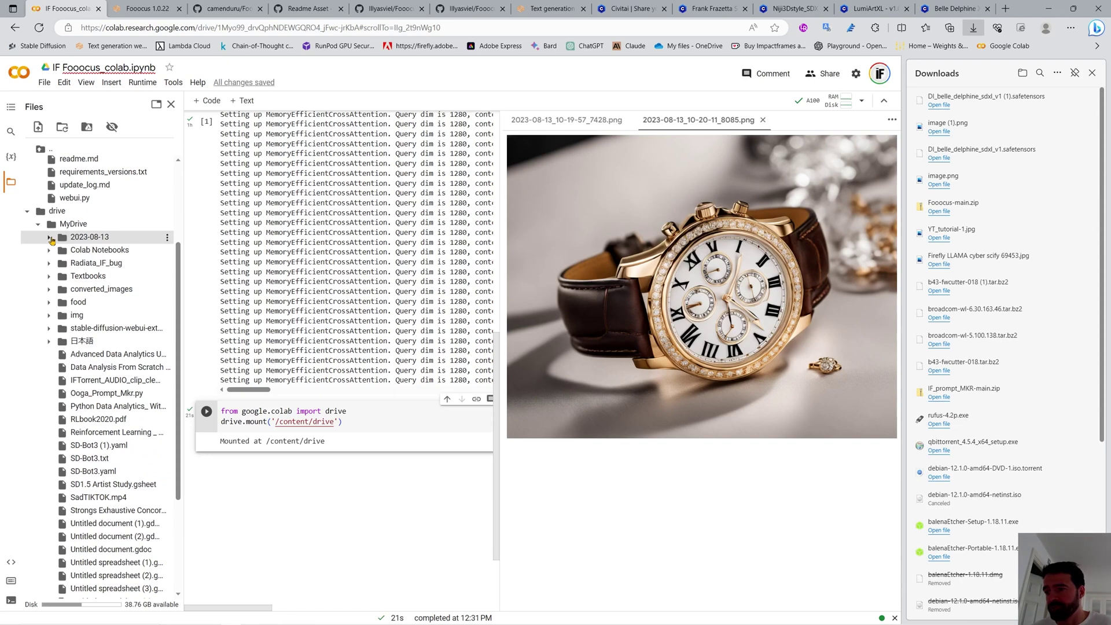
pyautogui.click(50, 240)
pyautogui.scroll(-5, 115, 396)
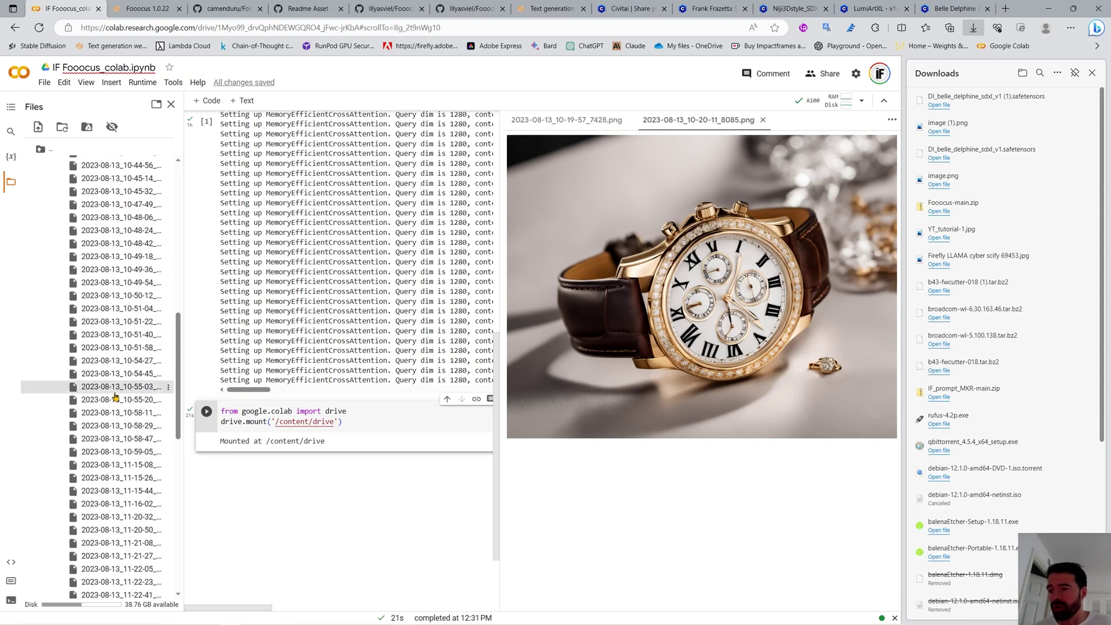
pyautogui.scroll(-5, 114, 397)
pyautogui.scroll(3, 117, 395)
pyautogui.scroll(2, 120, 393)
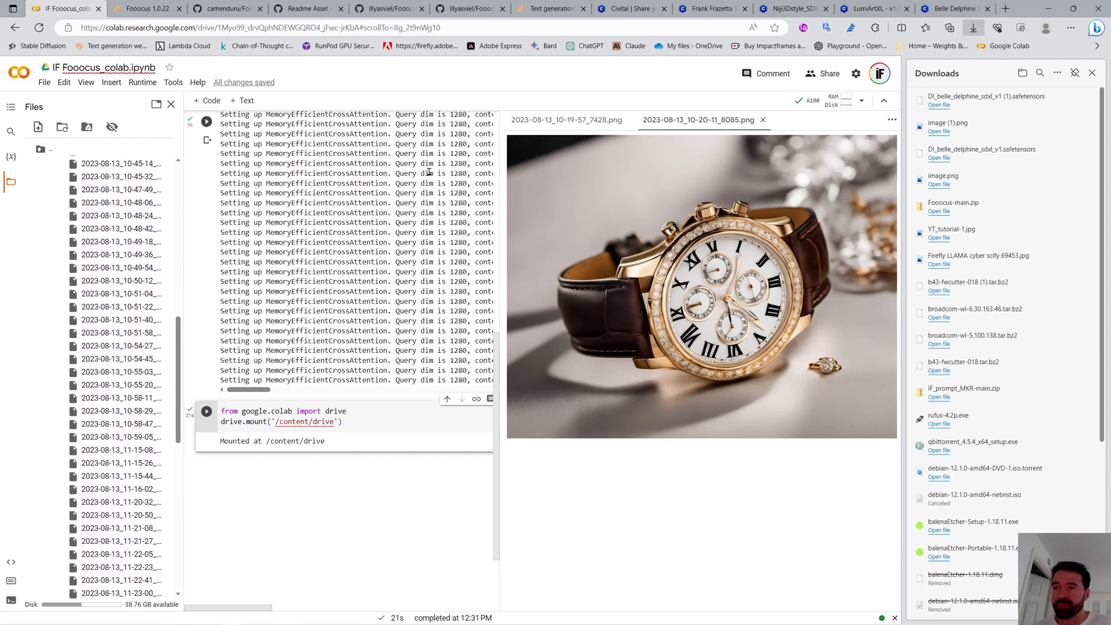
pyautogui.click(149, 8)
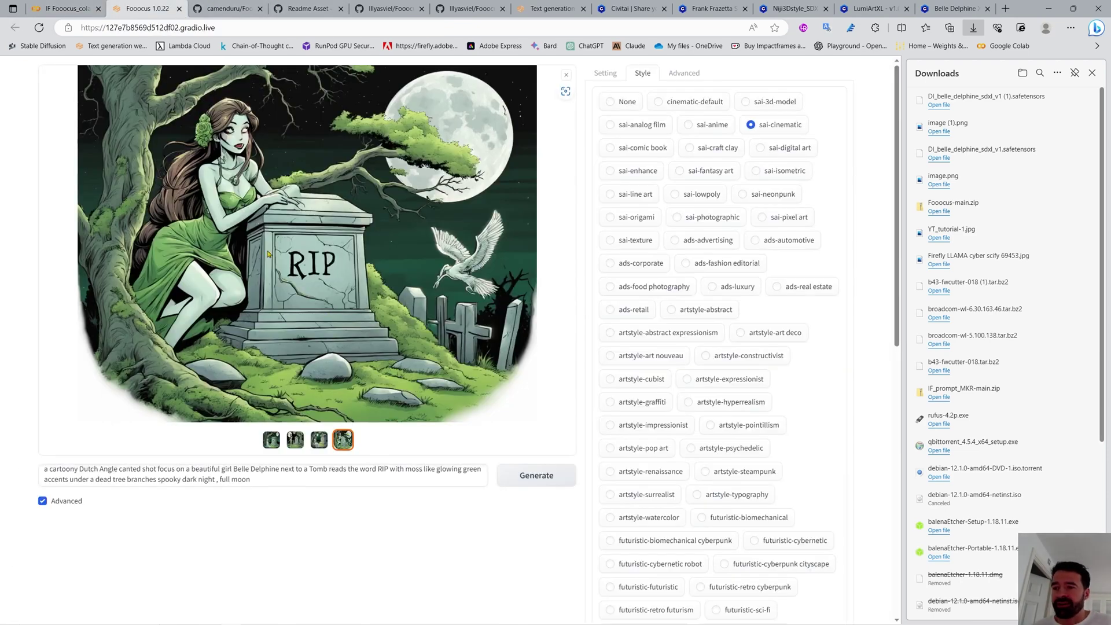
pyautogui.moveTo(253, 479); pyautogui.dragTo(7, 467)
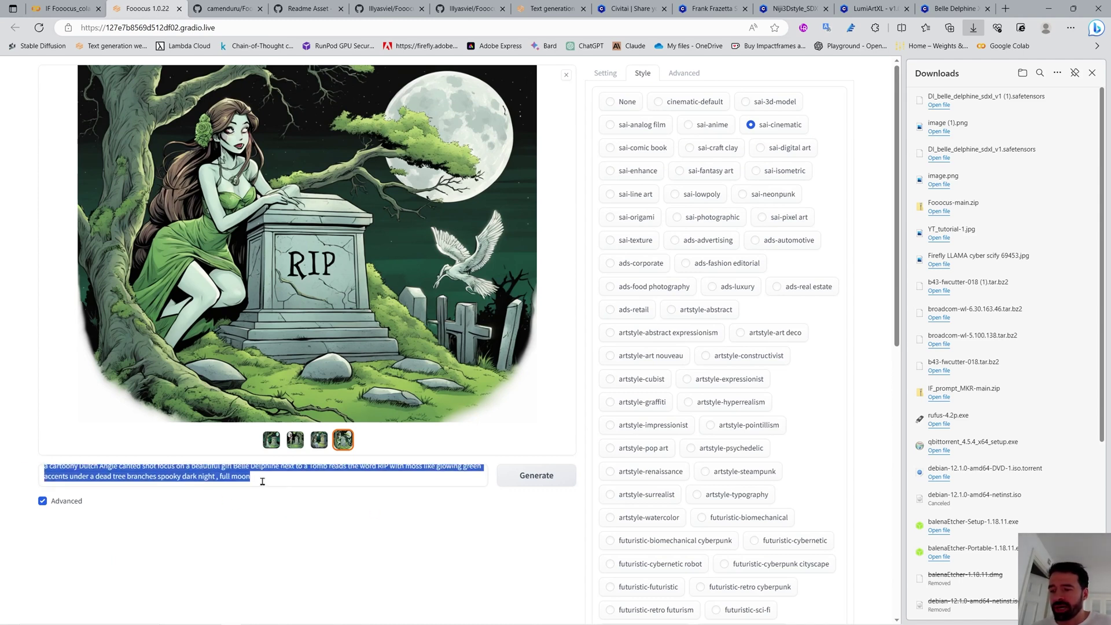
pyautogui.scroll(1, 242, 469)
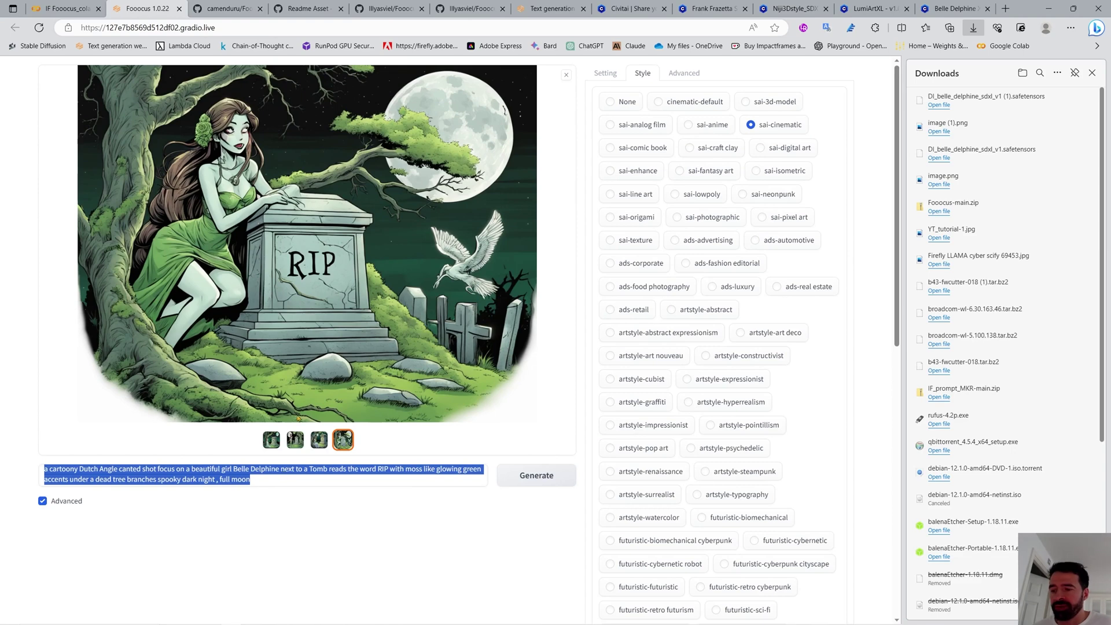
pyautogui.click(273, 439)
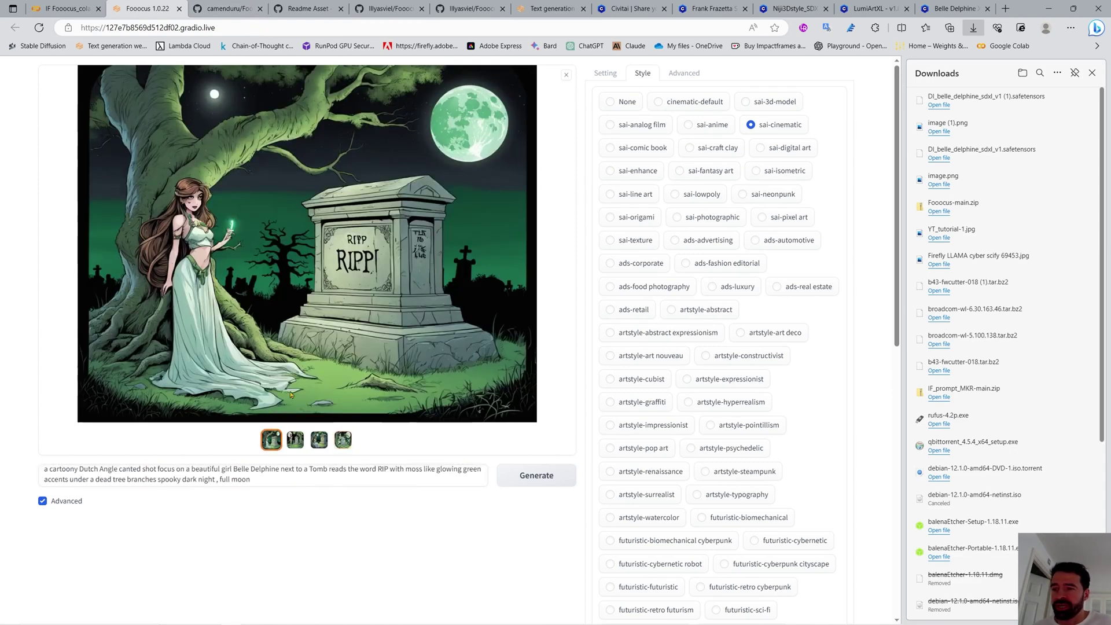
pyautogui.click(295, 439)
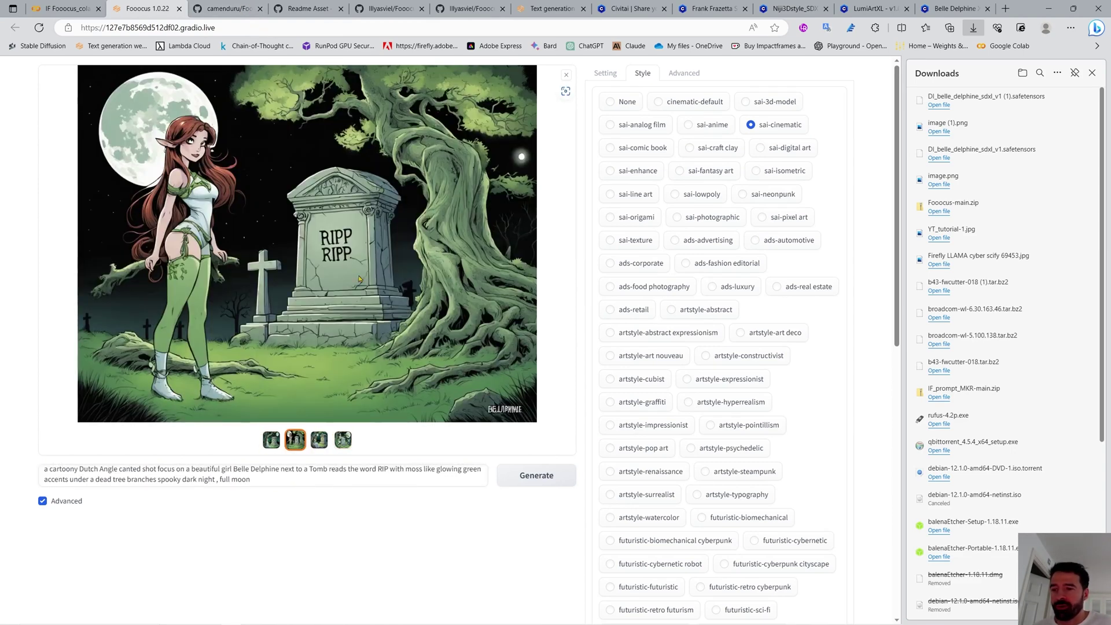
pyautogui.click(320, 440)
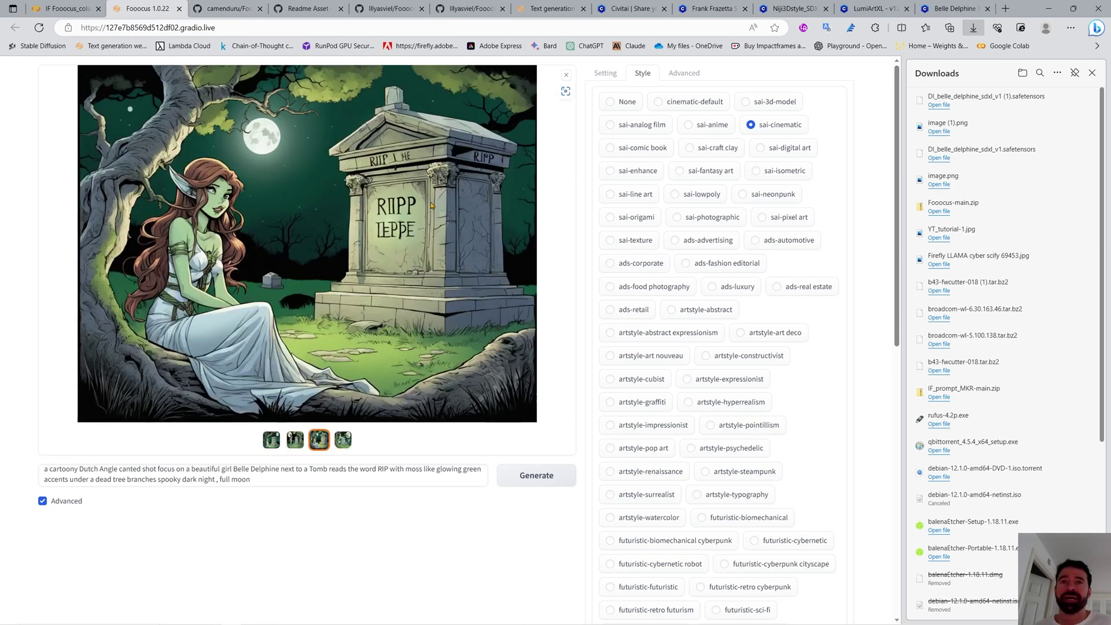
pyautogui.click(342, 440)
pyautogui.click(320, 439)
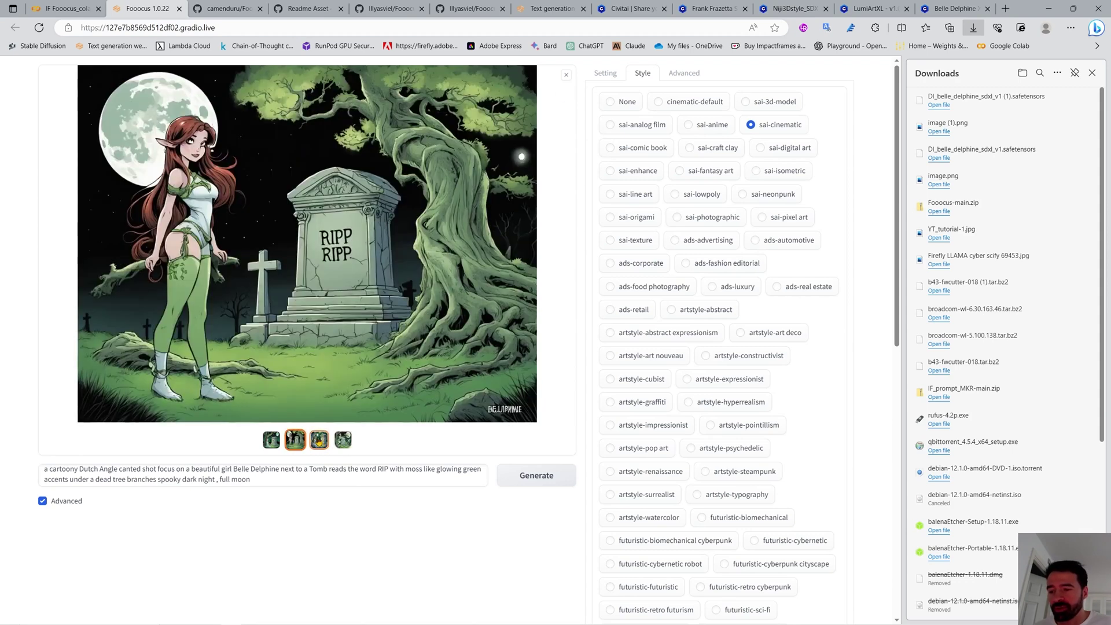
pyautogui.click(270, 440)
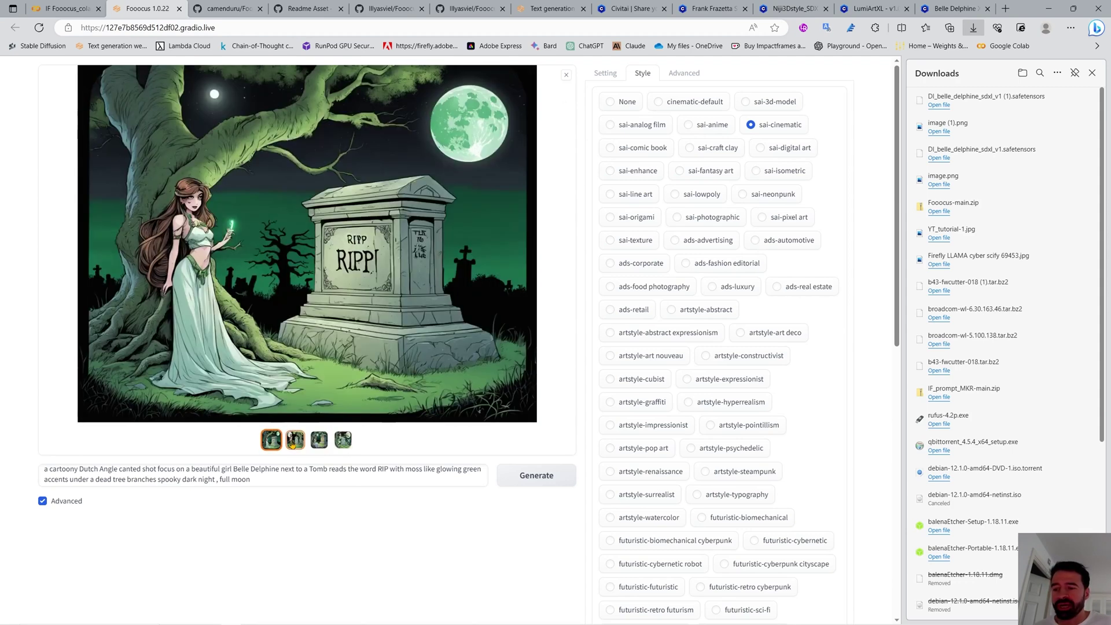
pyautogui.click(320, 439)
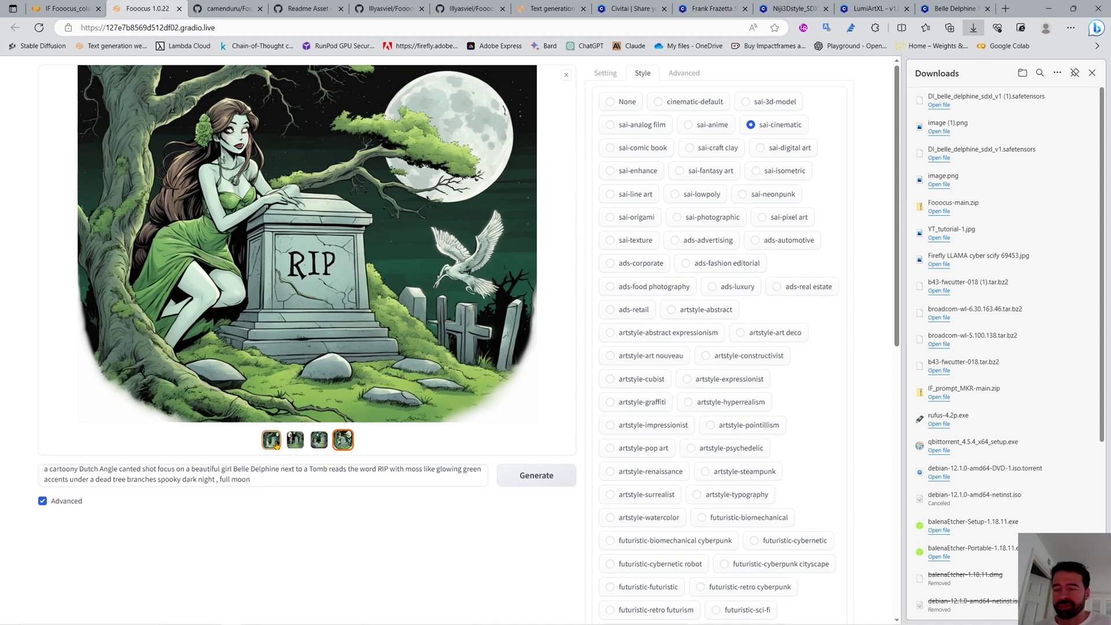